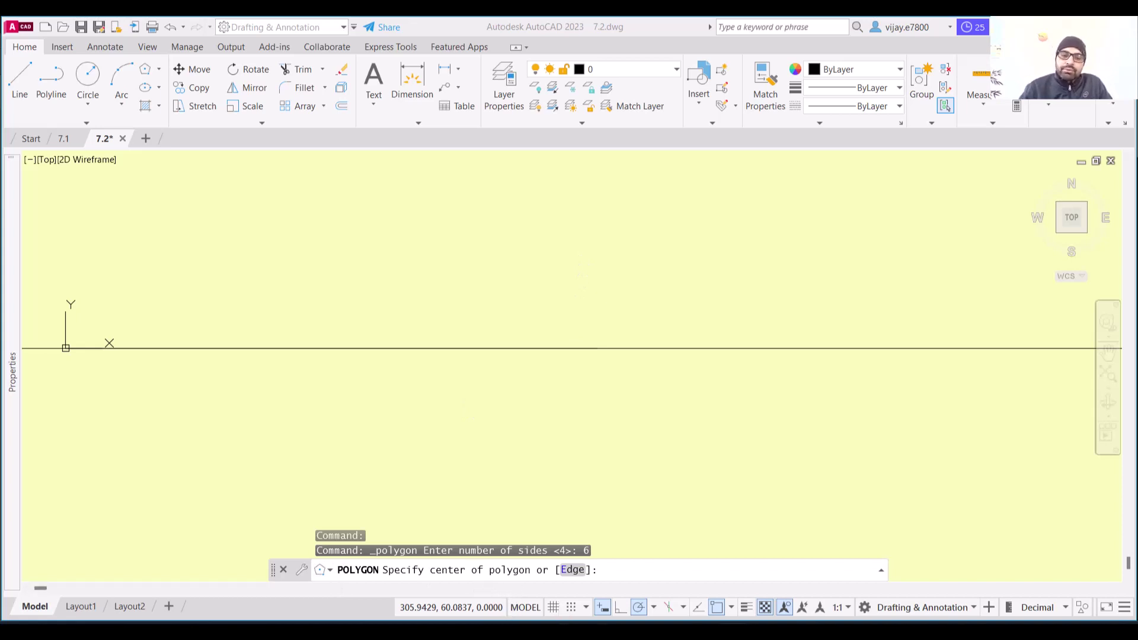
# - Draw the hexagon by its edge, with a horizontal bottom edge 20 mm long at 0°, about 33 mm below the reference line
pyautogui.click(573, 570)
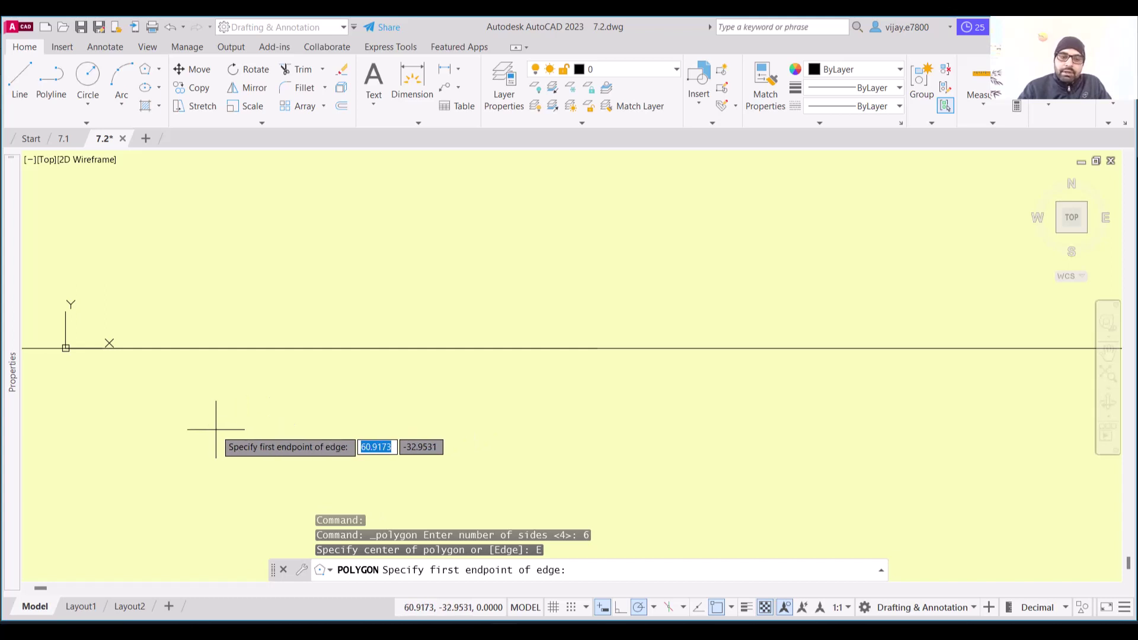
pyautogui.click(269, 429)
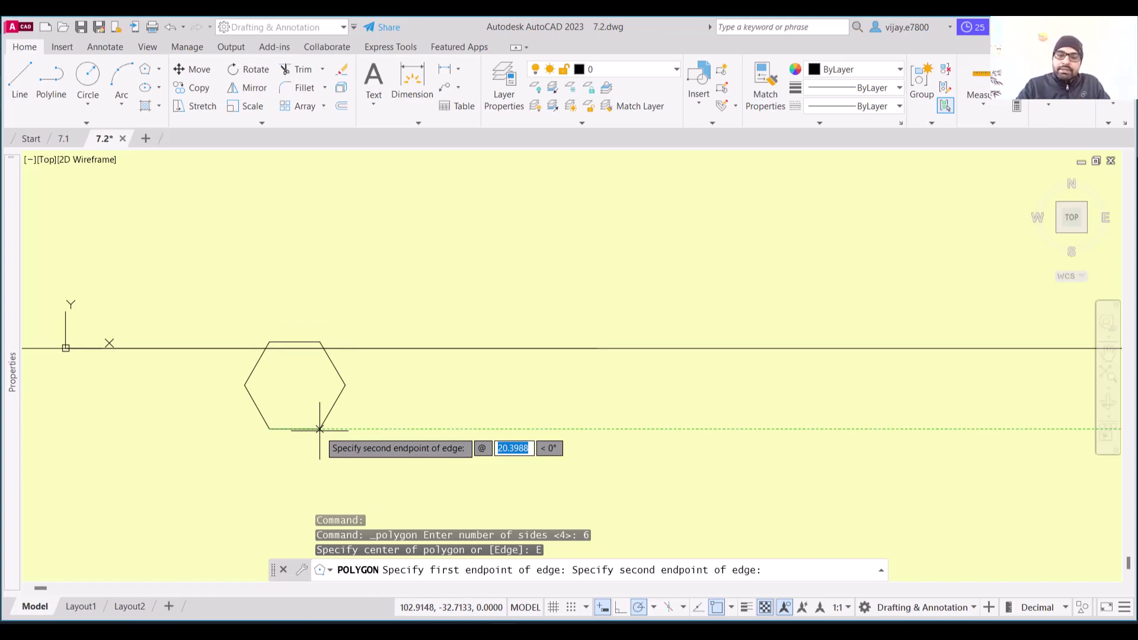
pyautogui.write('20')
pyautogui.press('Tab')
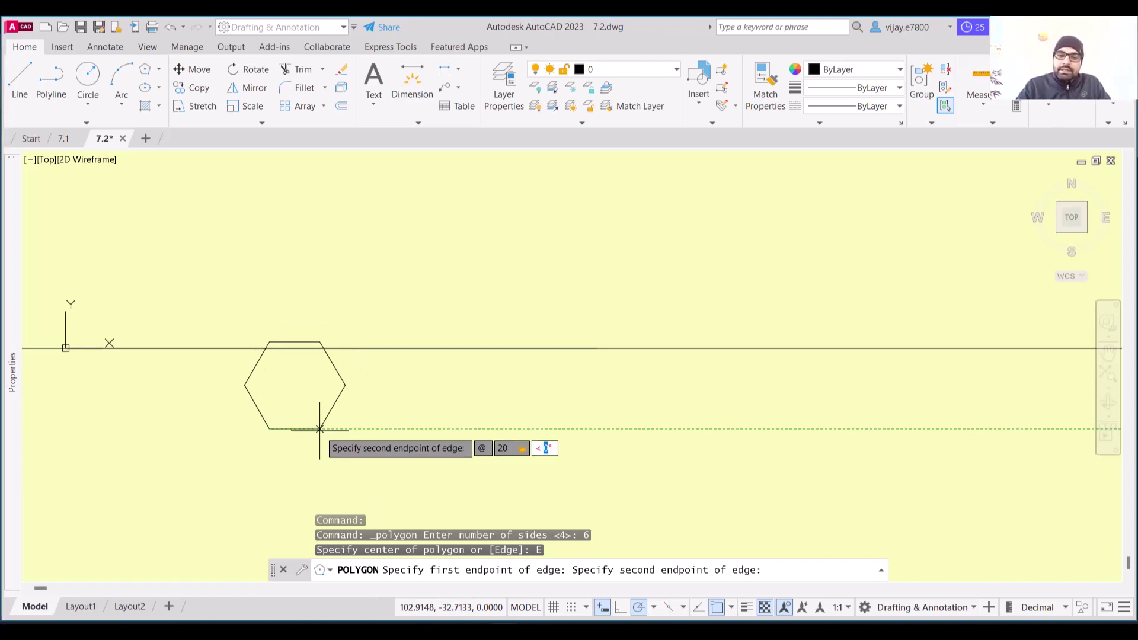
pyautogui.press('Return')
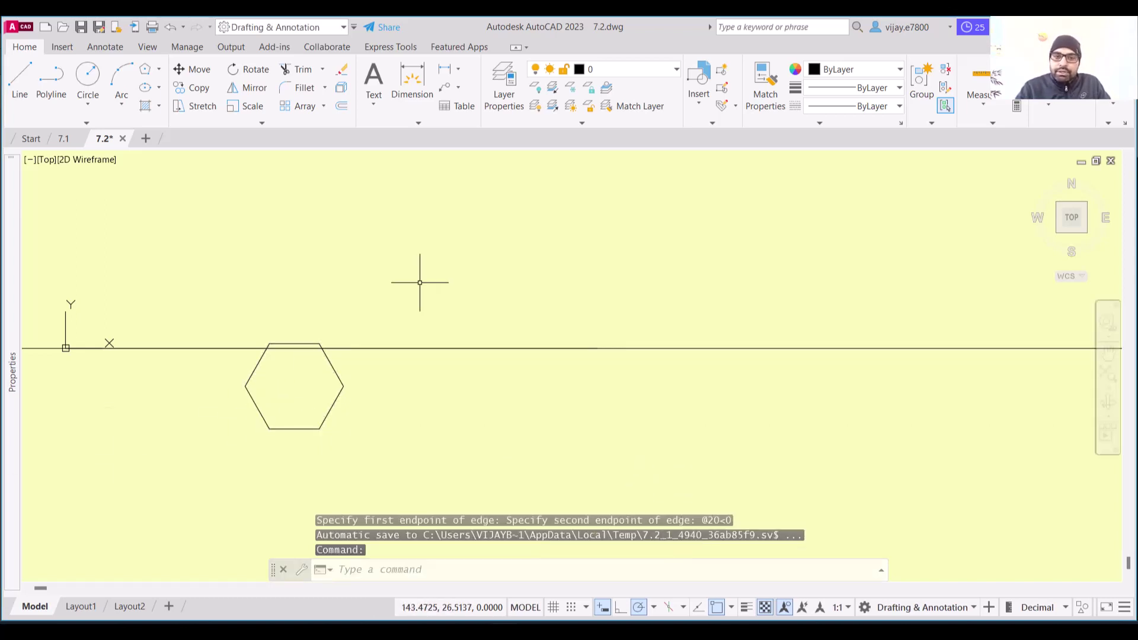
# - Move the problem statement text down and slightly left so it sits closer above the reference line
pyautogui.moveTo(505, 242); pyautogui.dragTo(478, 396, button='middle')
pyautogui.scroll(-2, 478, 397)
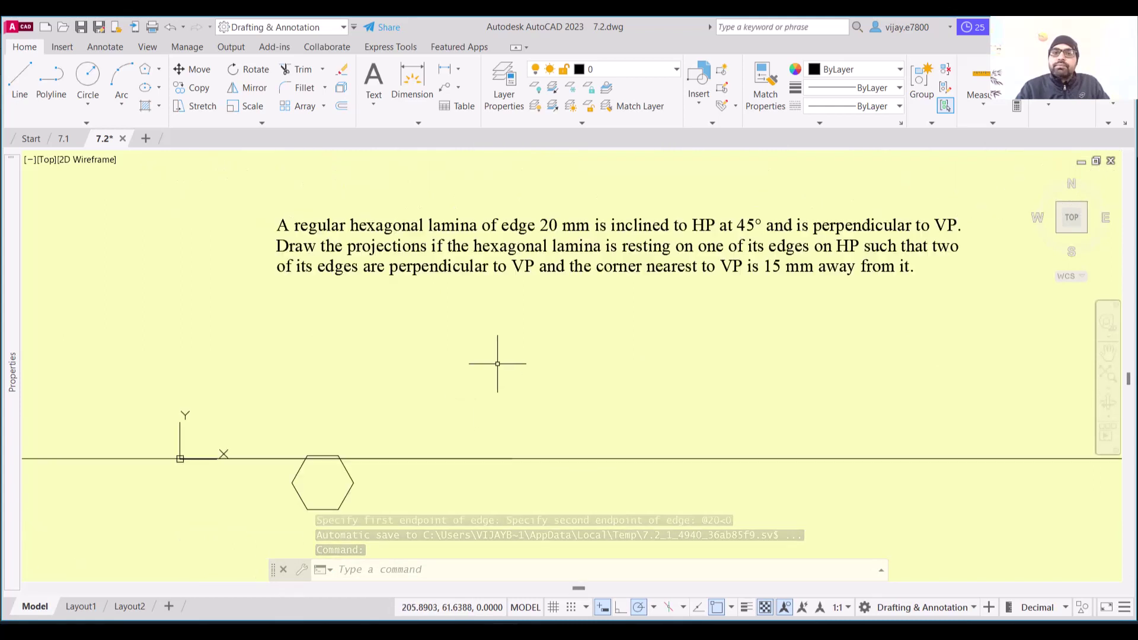
pyautogui.click(766, 254)
pyautogui.click(652, 283)
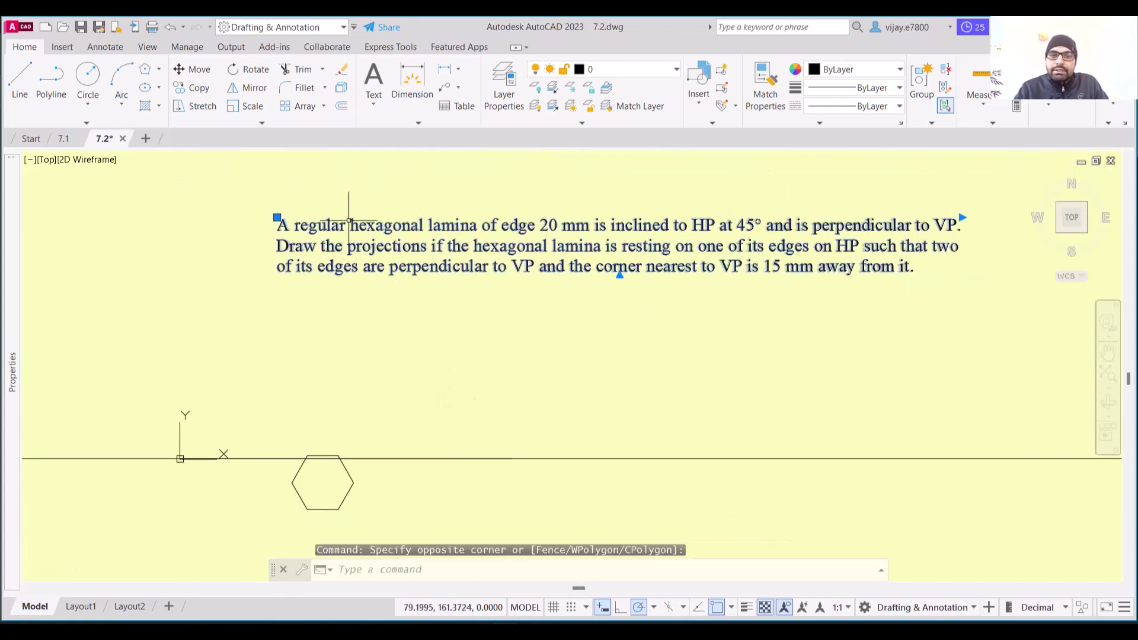
pyautogui.click(277, 217)
pyautogui.click(220, 303)
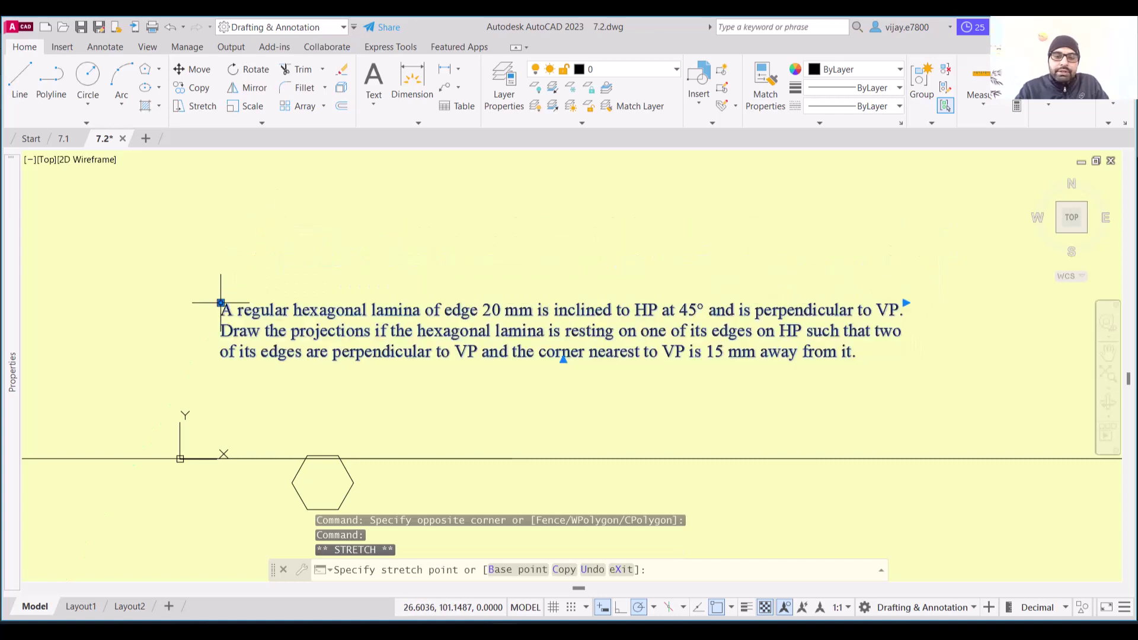
pyautogui.moveTo(510, 452)
pyautogui.mouseDown(button='middle')
pyautogui.moveTo(599, 362)
pyautogui.moveTo(602, 328)
pyautogui.mouseUp(button='middle')
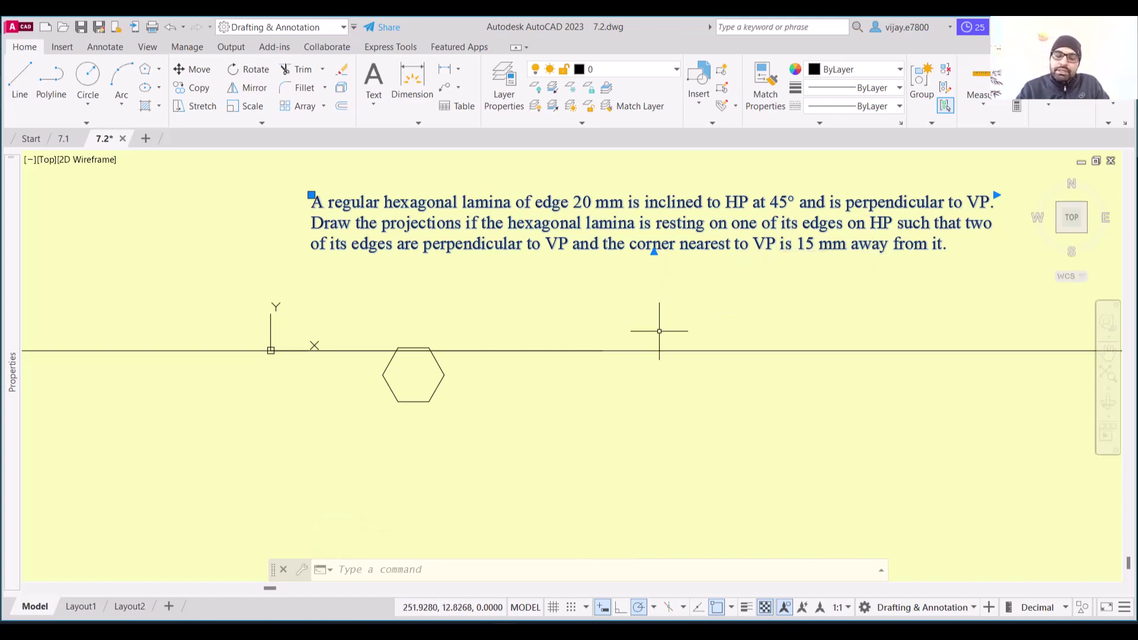
pyautogui.press('Escape')
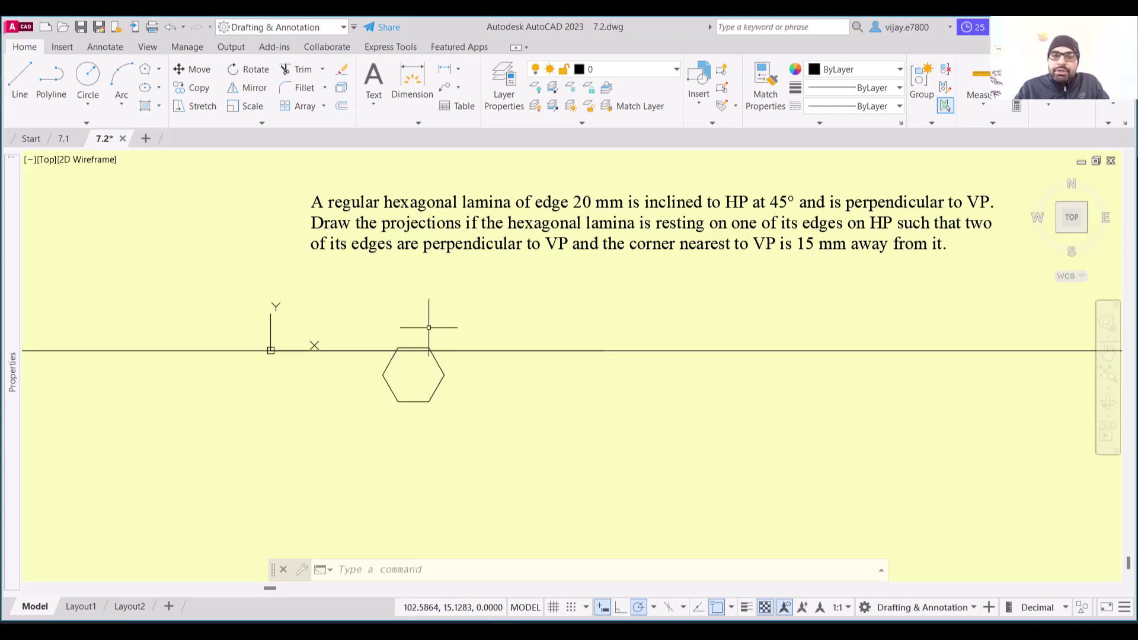
# - Rotate the hexagon 270° about its left corner so that two of its edges are vertical
pyautogui.click(394, 395)
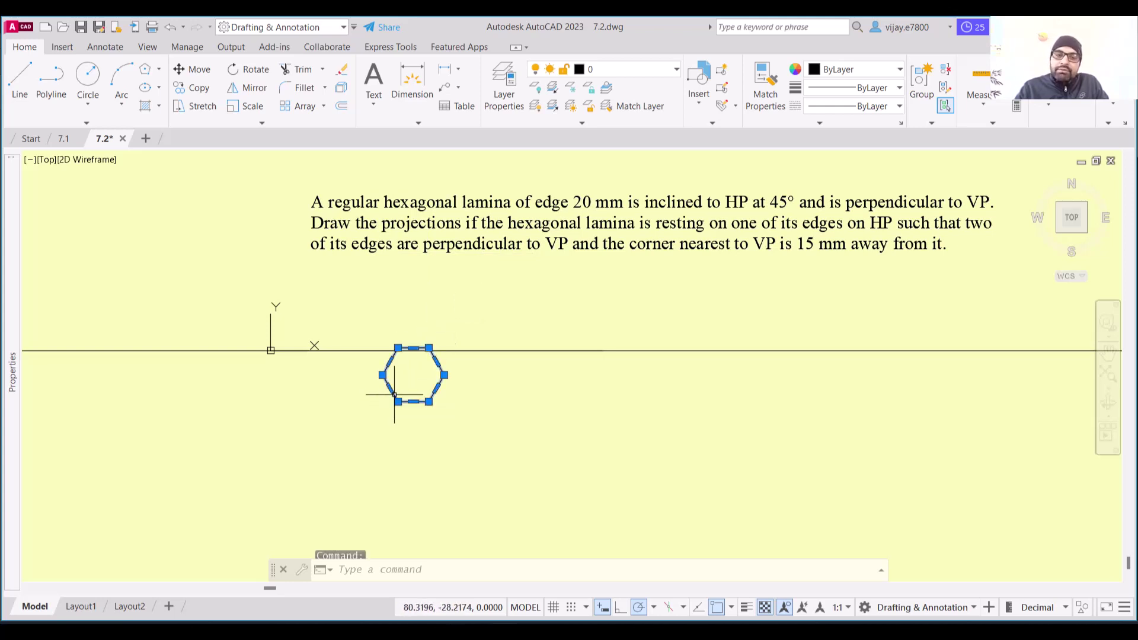
pyautogui.click(254, 69)
pyautogui.scroll(4, 434, 408)
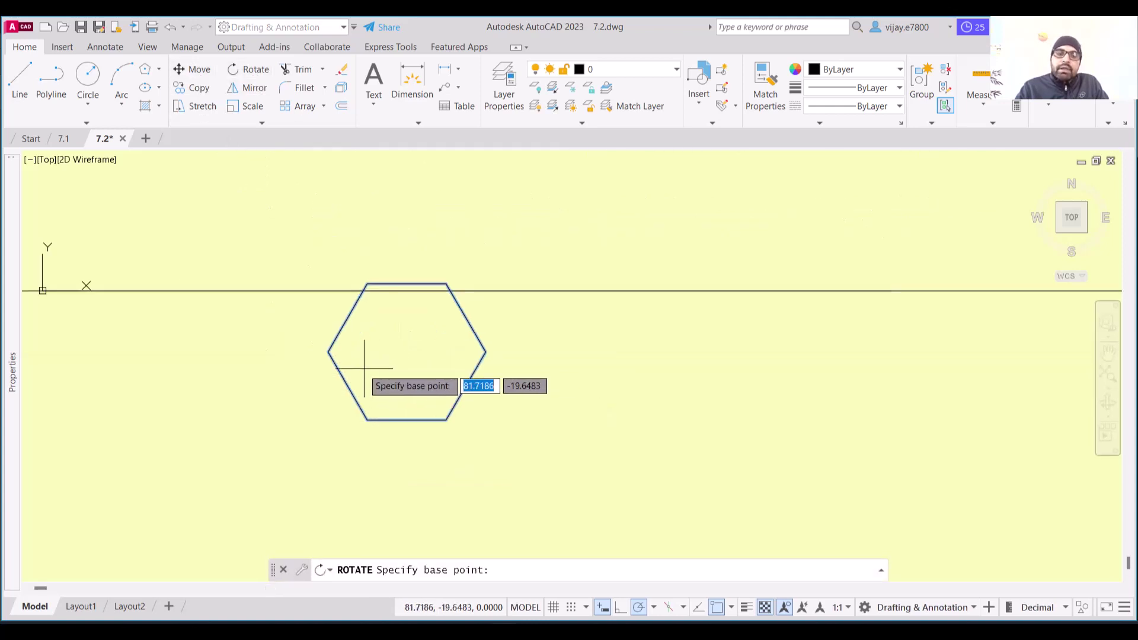
pyautogui.click(328, 352)
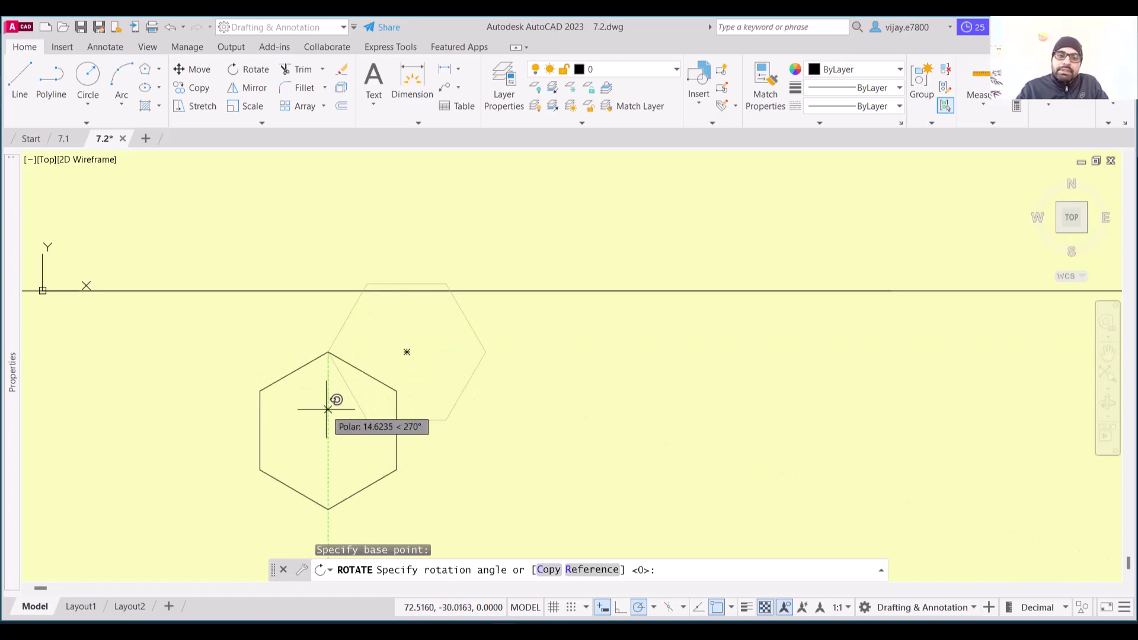
pyautogui.press('Return')
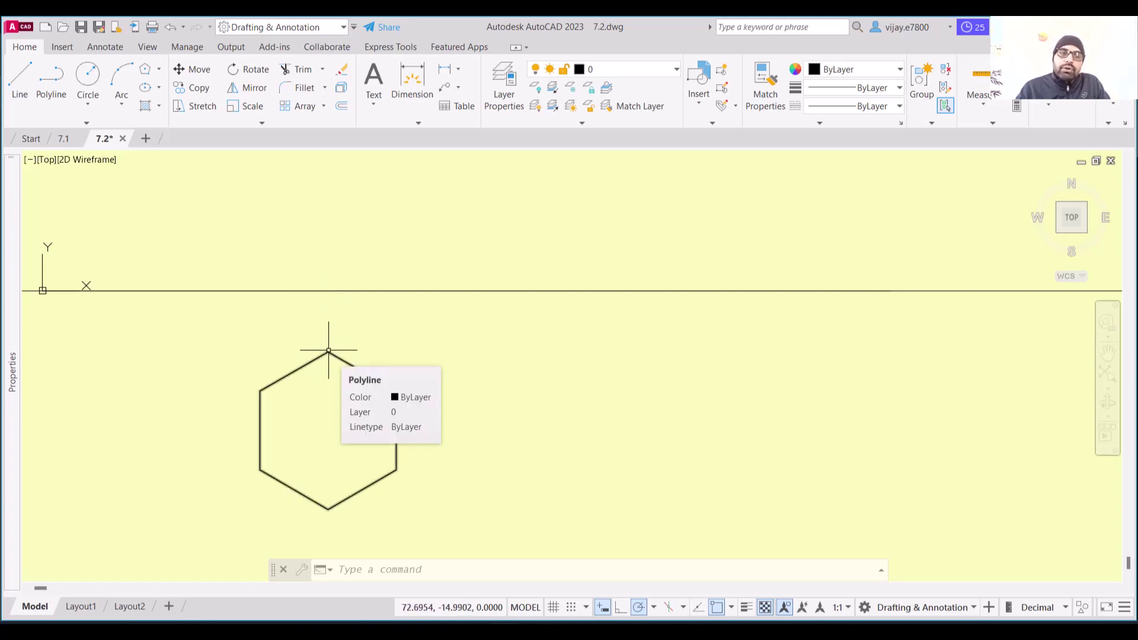
# - Draw a vertical line 15 mm long downward from the reference line, to the right of the hexagon
pyautogui.click(30, 88)
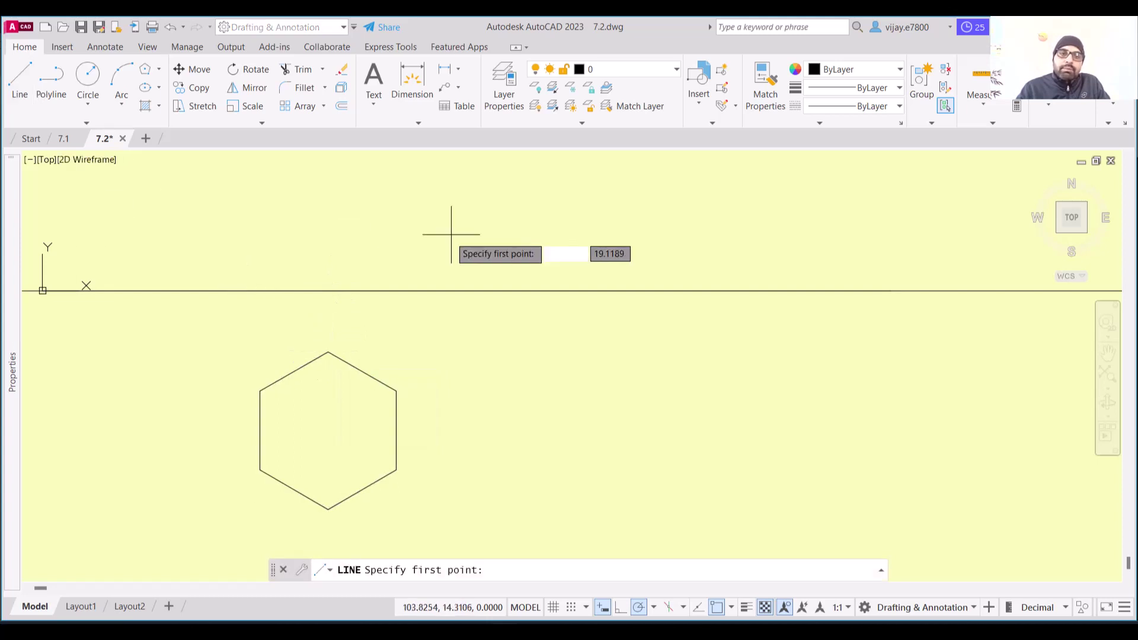
pyautogui.click(466, 291)
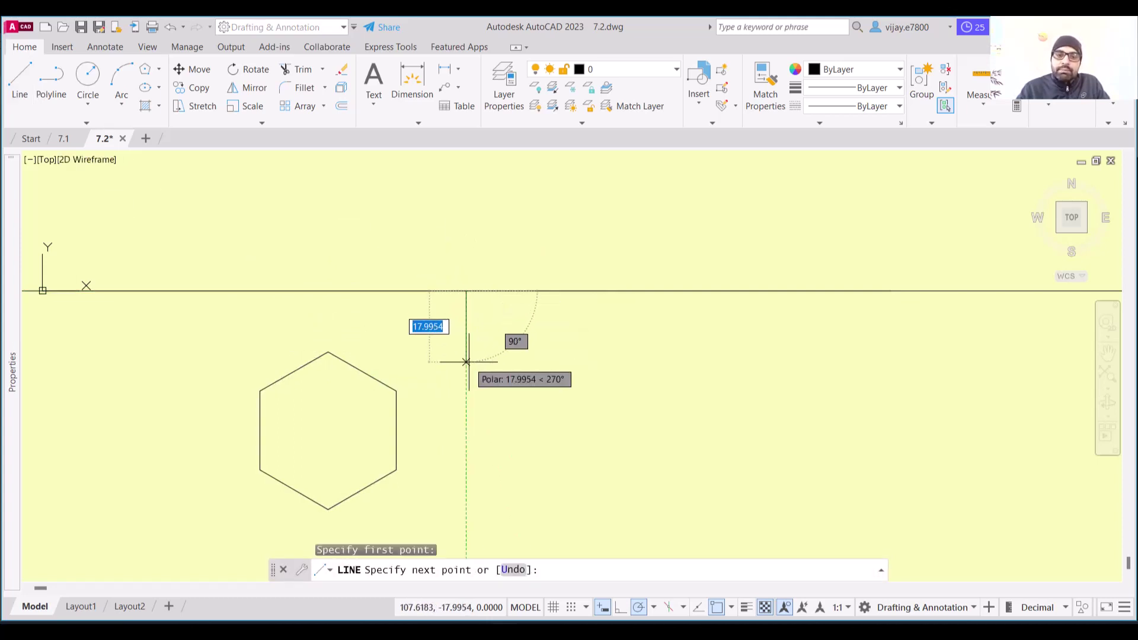
pyautogui.write('15')
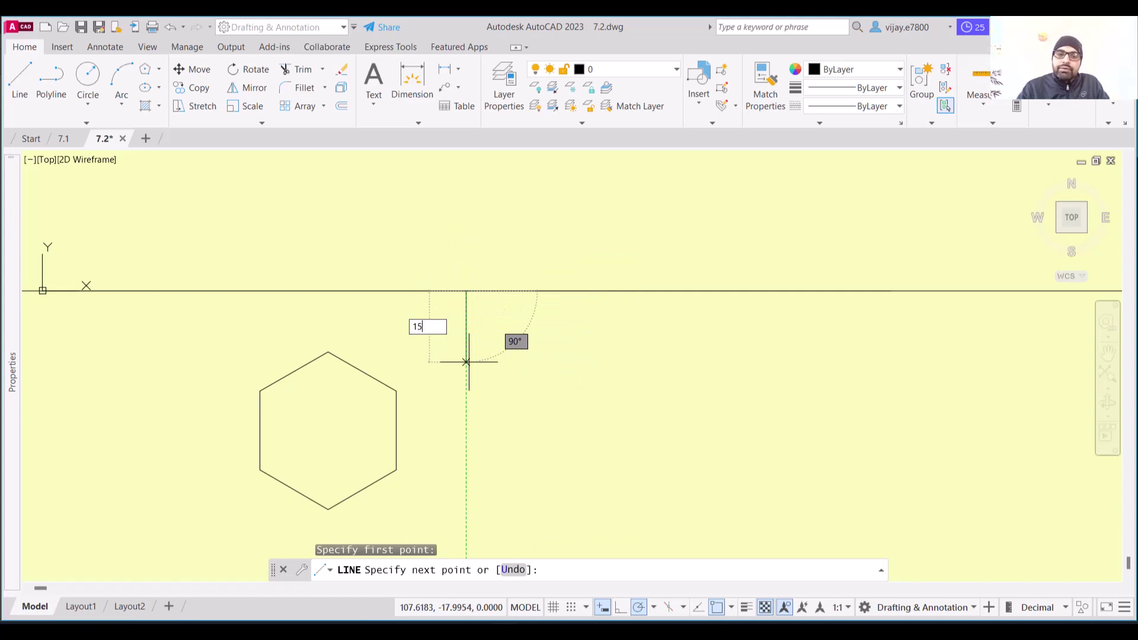
pyautogui.press('Return')
pyautogui.rightClick(728, 435)
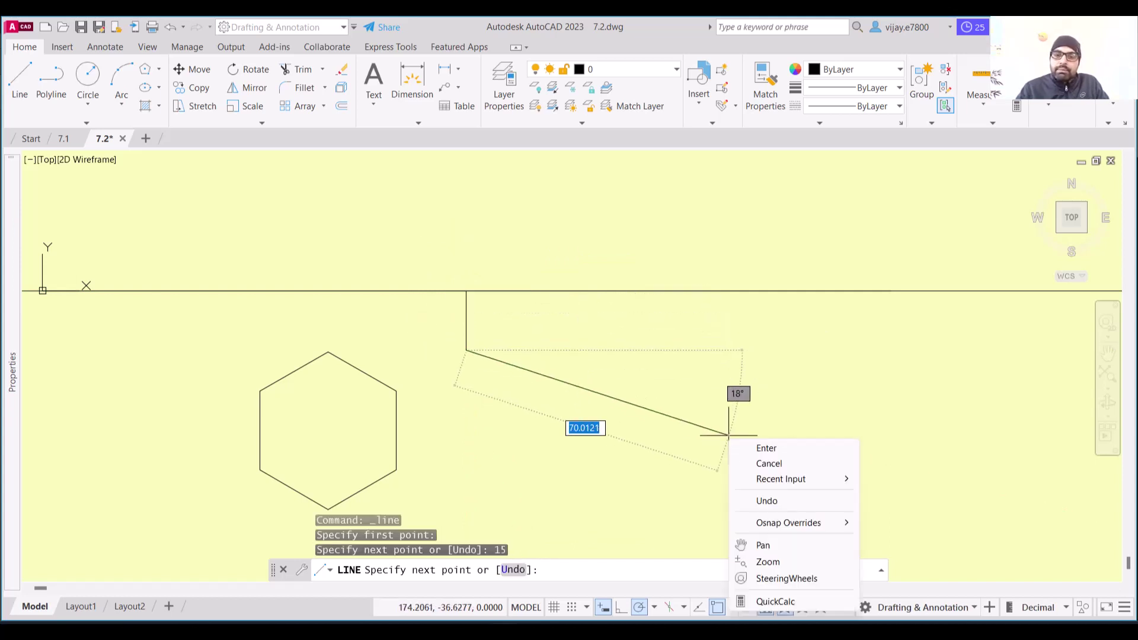
pyautogui.click(765, 449)
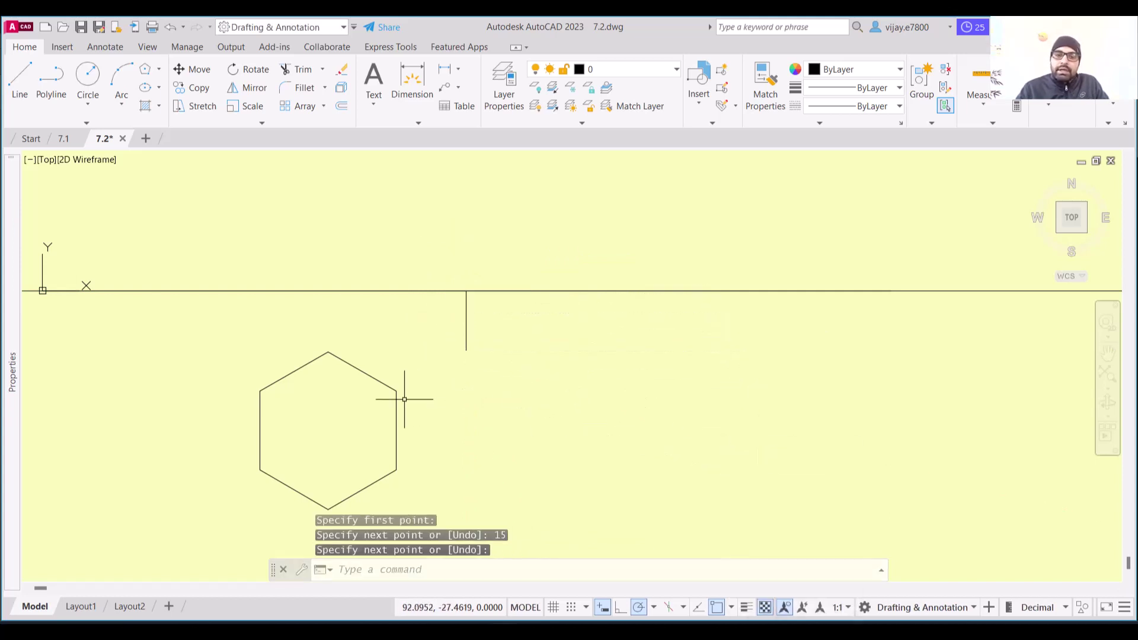
# - Move the hexagon by its top corner to the lower end of the 15 mm line, and erase that line
pyautogui.click(374, 381)
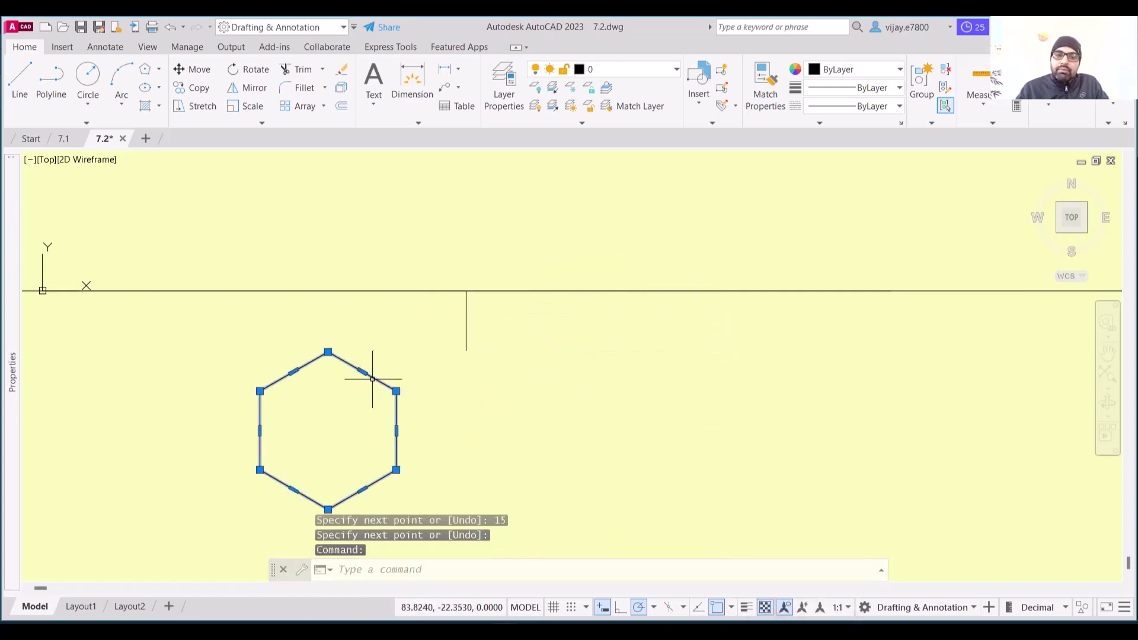
pyautogui.click(193, 70)
pyautogui.click(328, 352)
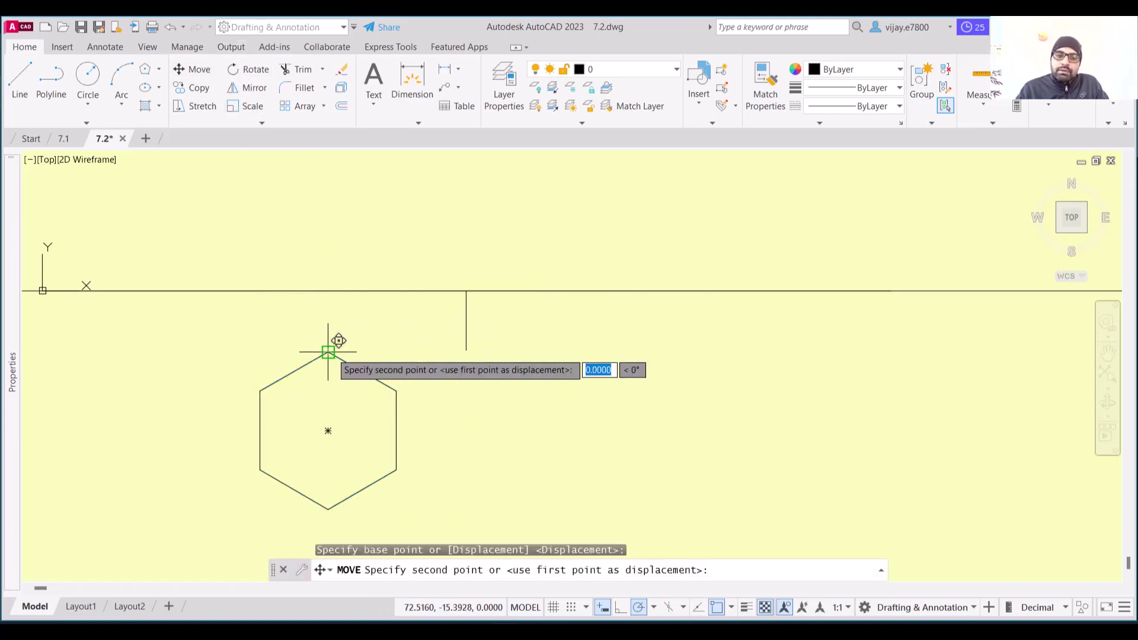
pyautogui.click(466, 351)
pyautogui.scroll(-2, 544, 351)
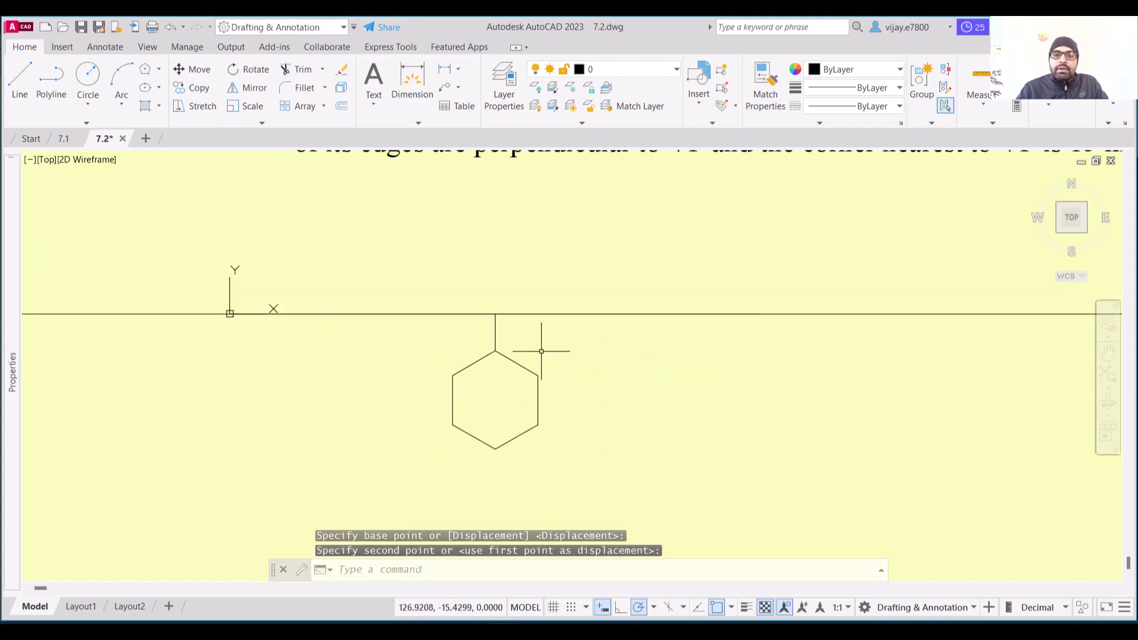
pyautogui.click(524, 341)
pyautogui.click(446, 341)
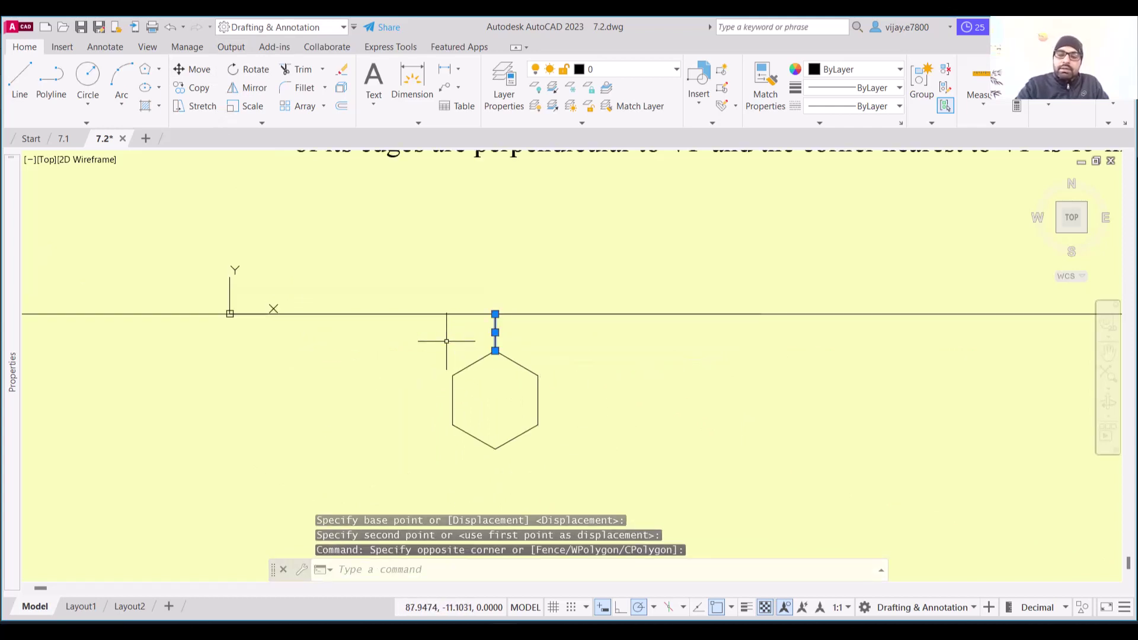
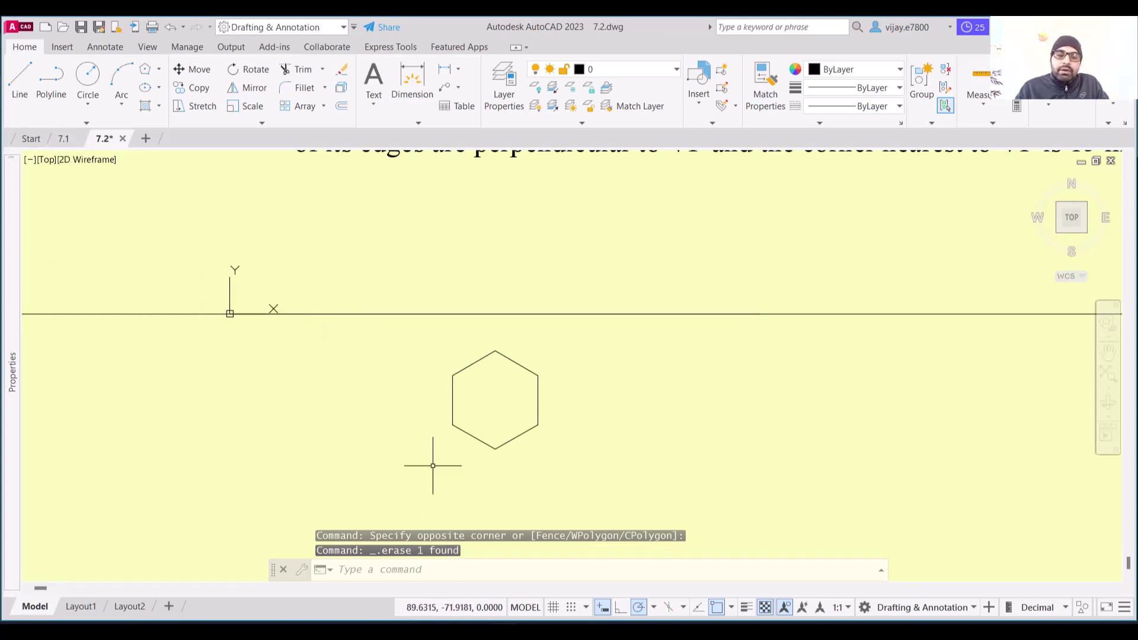
# - Draw two rays from the hexagon's upper-left corner, one vertically upward and one horizontally to the right
pyautogui.click(75, 124)
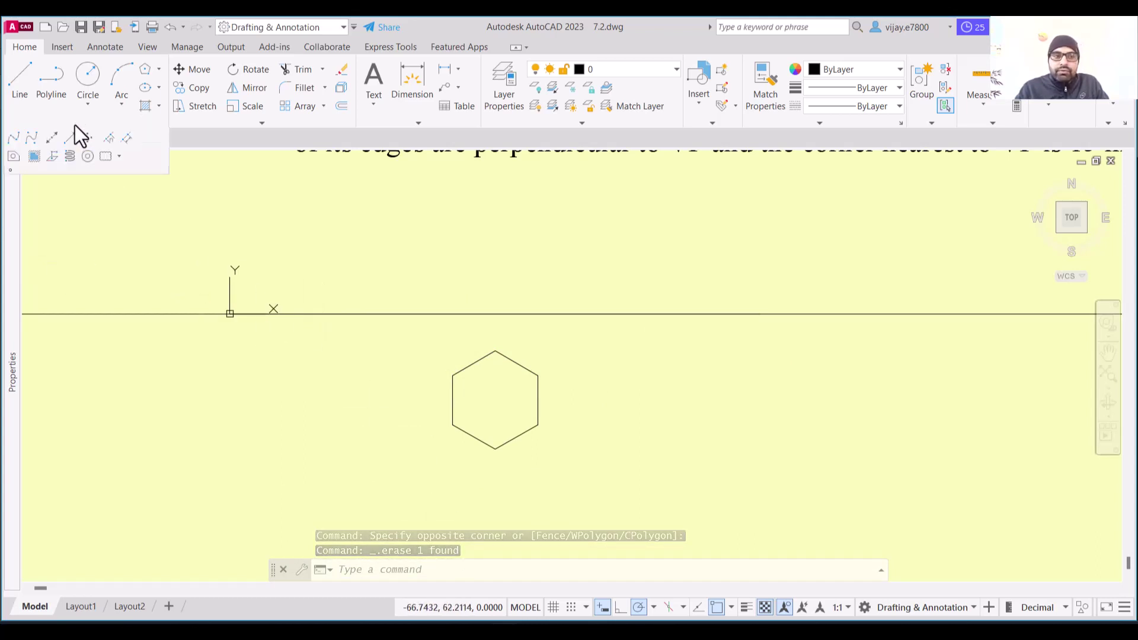
pyautogui.click(67, 137)
pyautogui.click(452, 375)
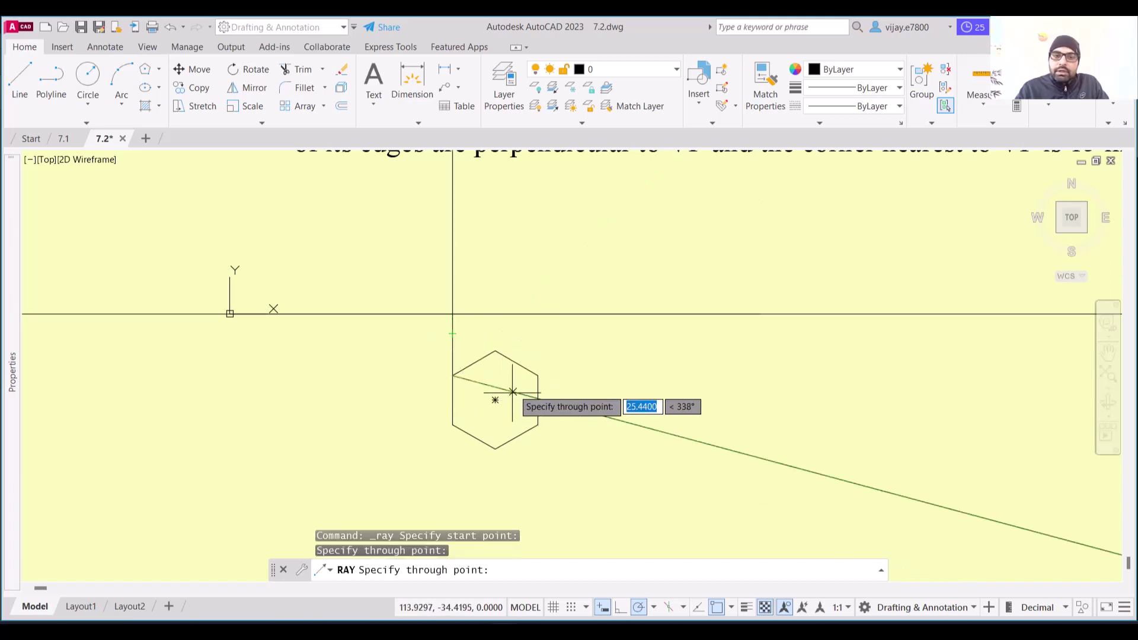
pyautogui.click(525, 375)
pyautogui.press('Return')
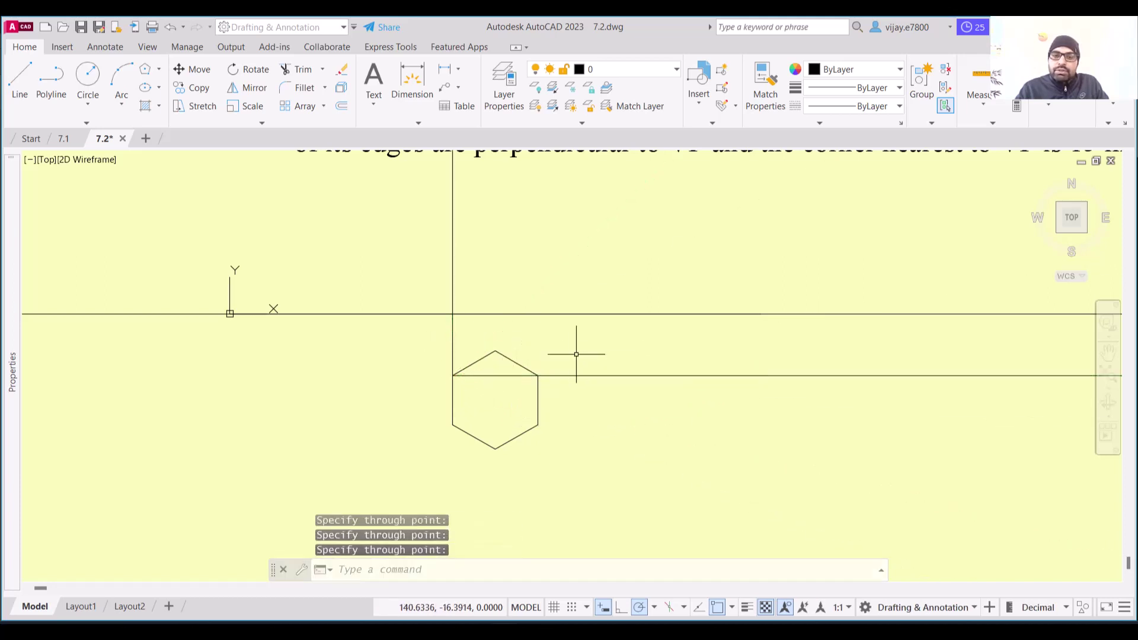
# - Draw a vertical projection ray upward from the hexagon's top corner through the reference line
pyautogui.rightClick(565, 366)
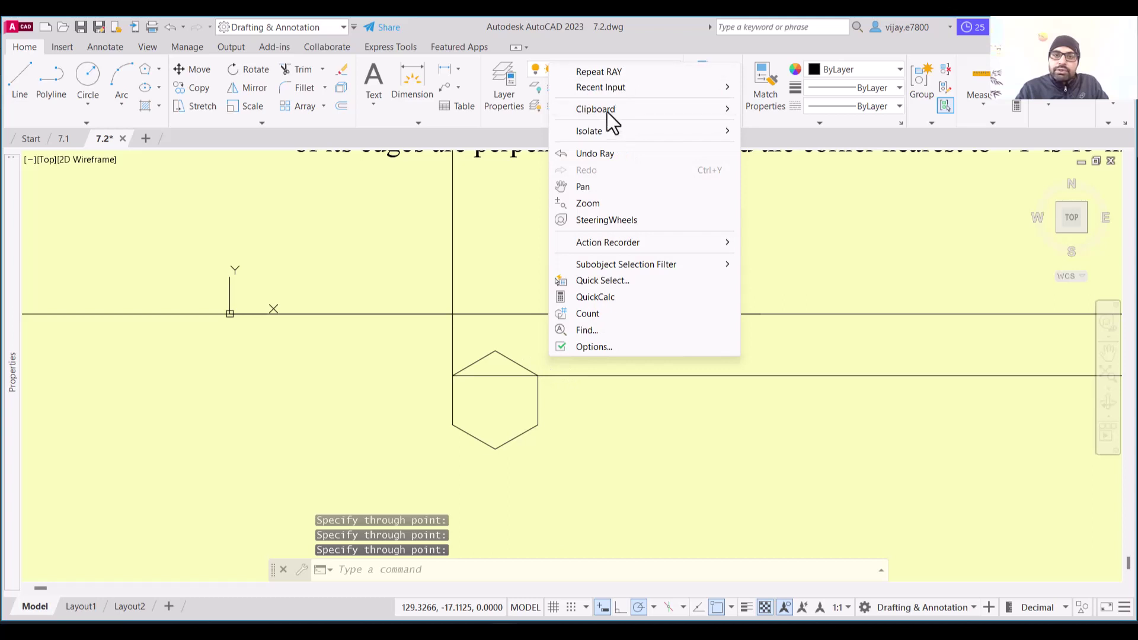
pyautogui.rightClick(761, 474)
pyautogui.click(807, 194)
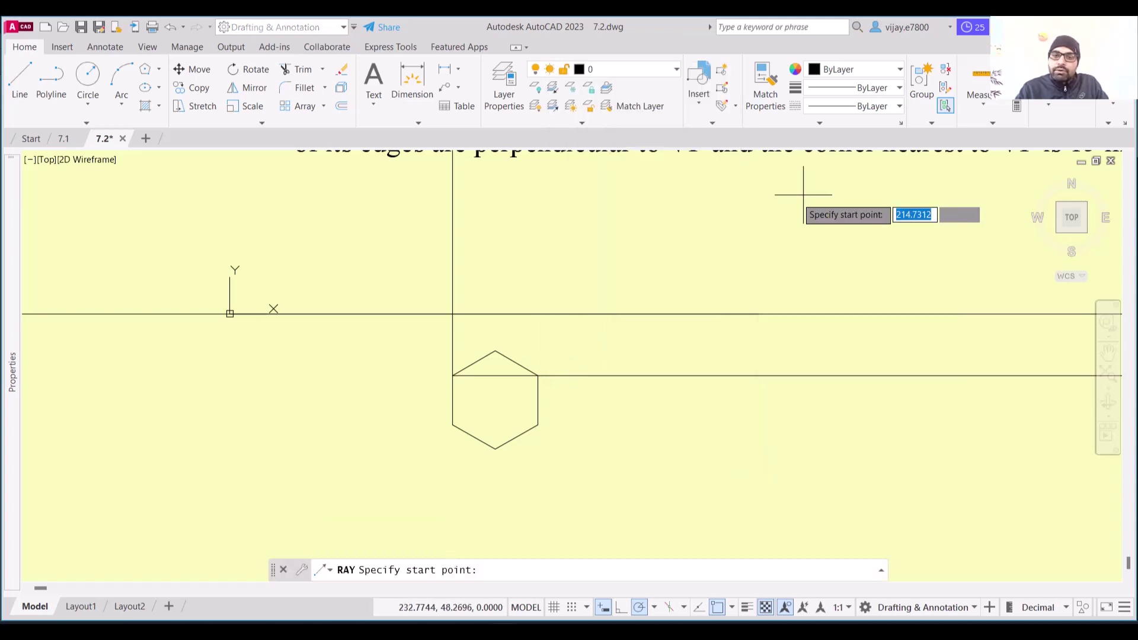
pyautogui.click(494, 351)
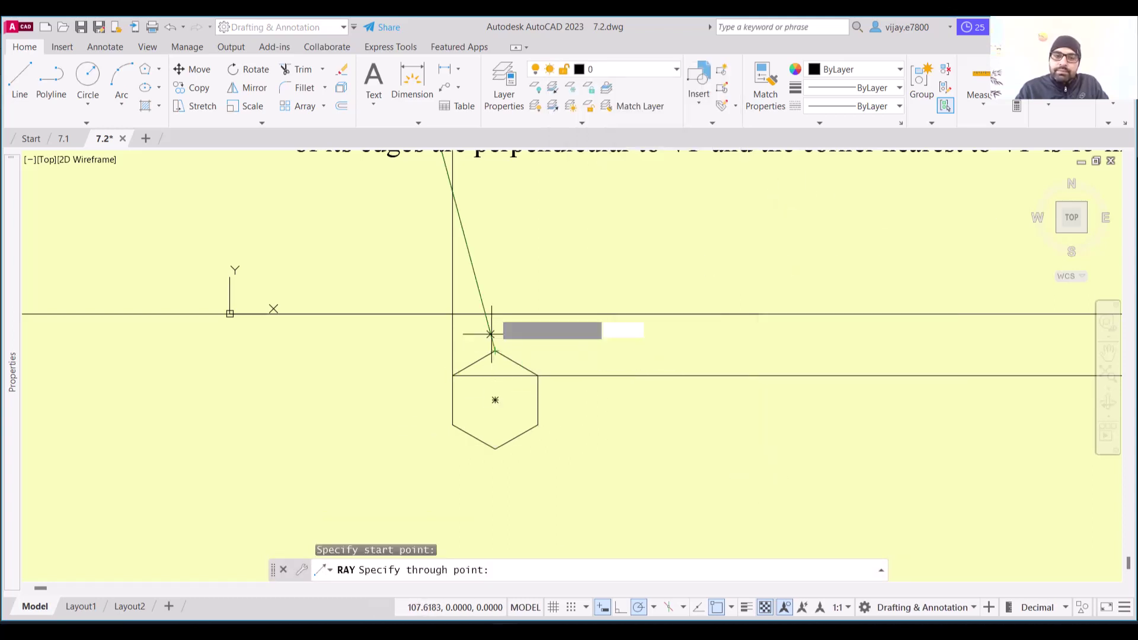
pyautogui.click(495, 312)
pyautogui.press('Return')
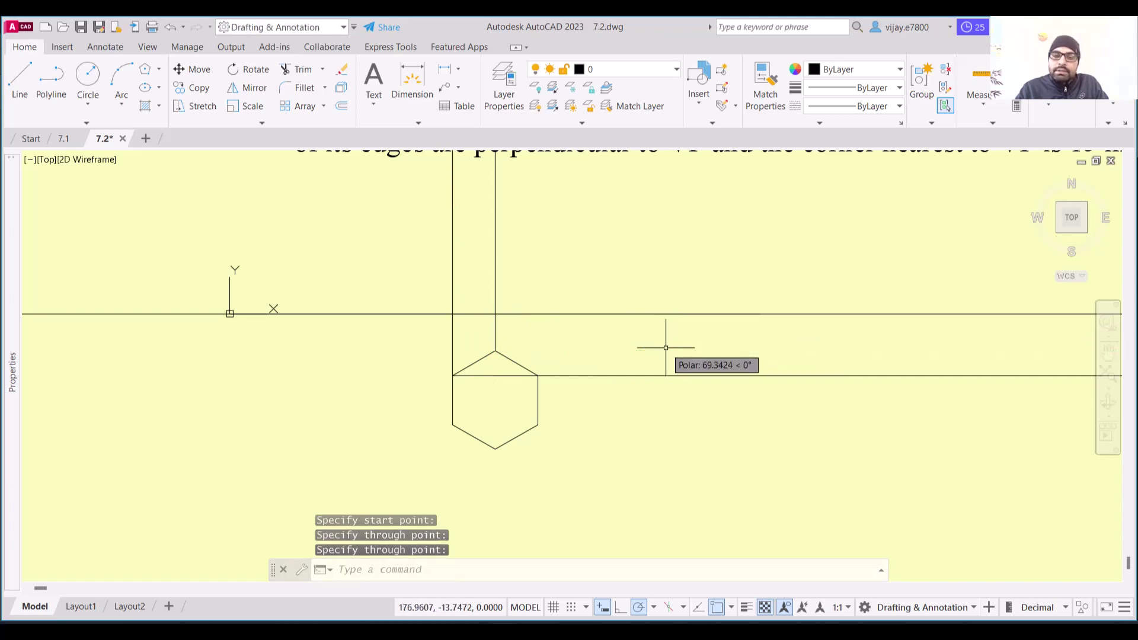
# - Draw a horizontal projection ray to the right from the hexagon's top corner
pyautogui.rightClick(575, 360)
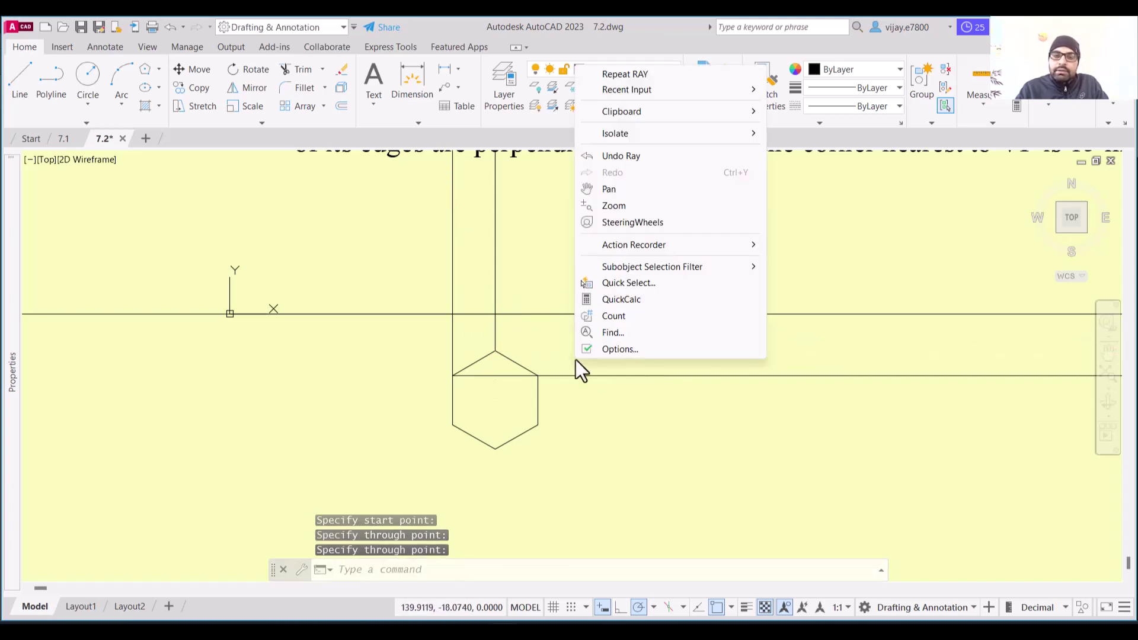
pyautogui.rightClick(764, 501)
pyautogui.click(812, 217)
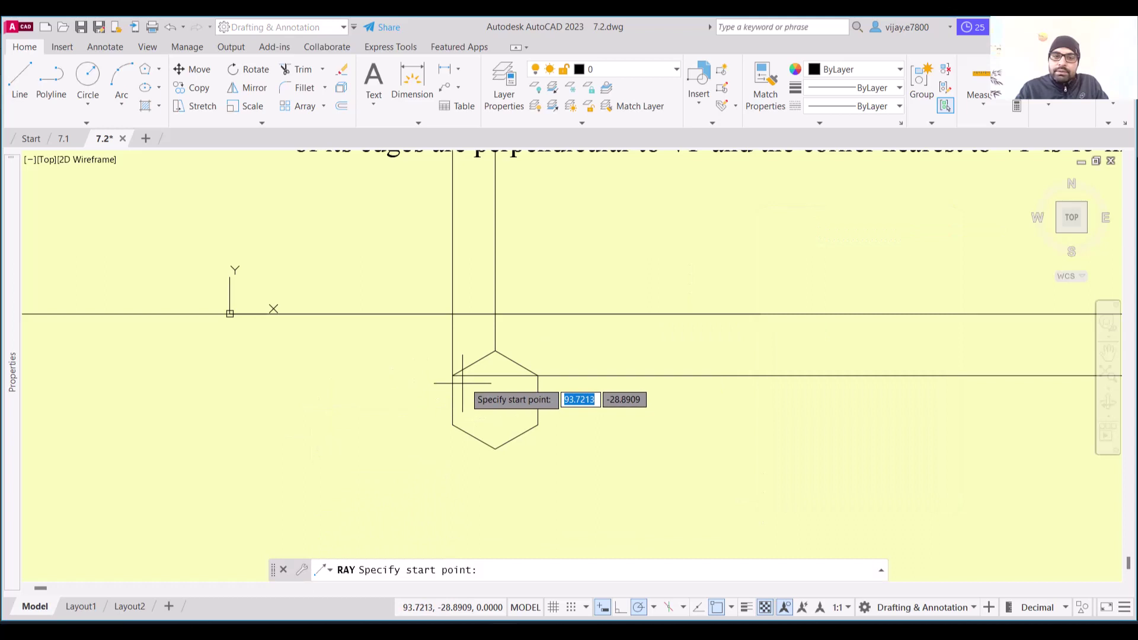
pyautogui.click(495, 351)
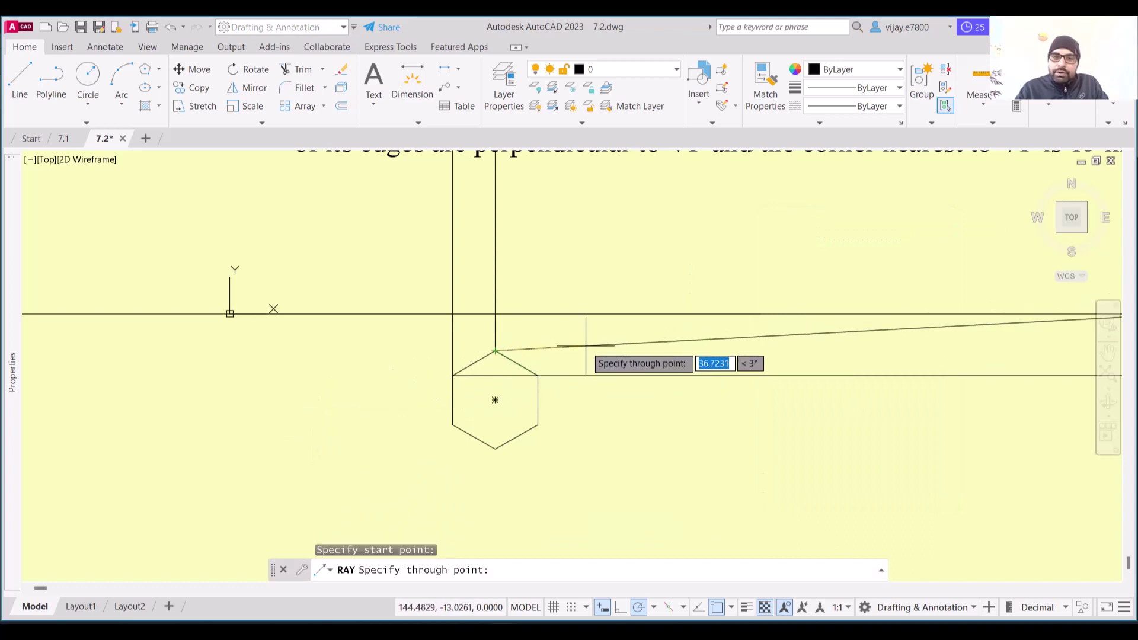
pyautogui.click(587, 351)
pyautogui.press('Return')
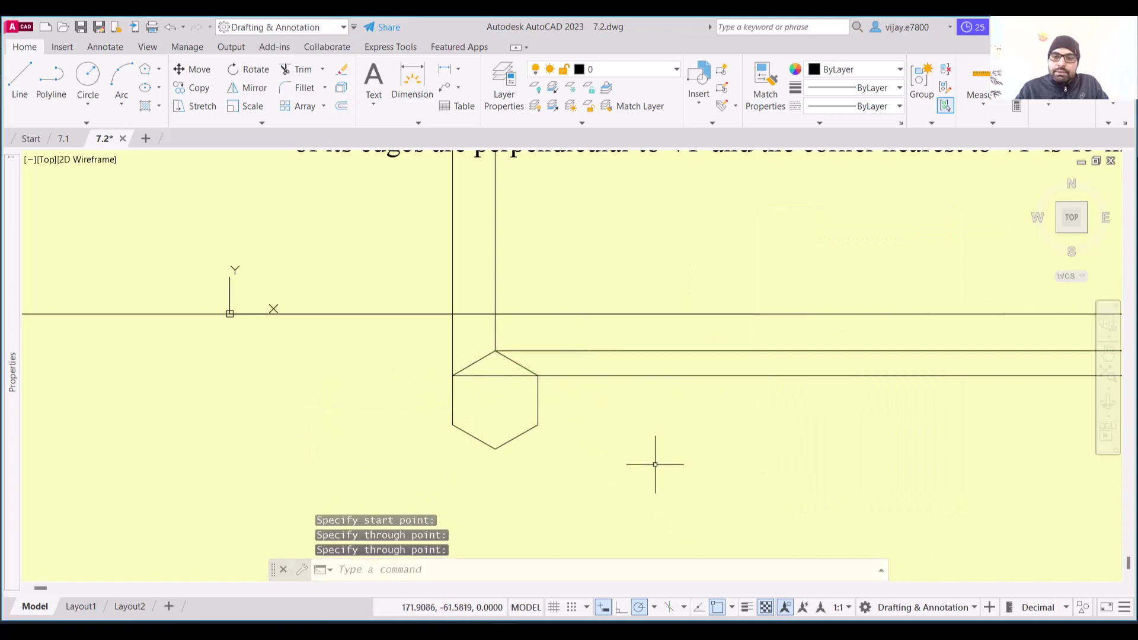
# - Draw a horizontal projection ray from the hexagon's lower-left corner through its lower-right corner
pyautogui.rightClick(575, 472)
pyautogui.click(624, 192)
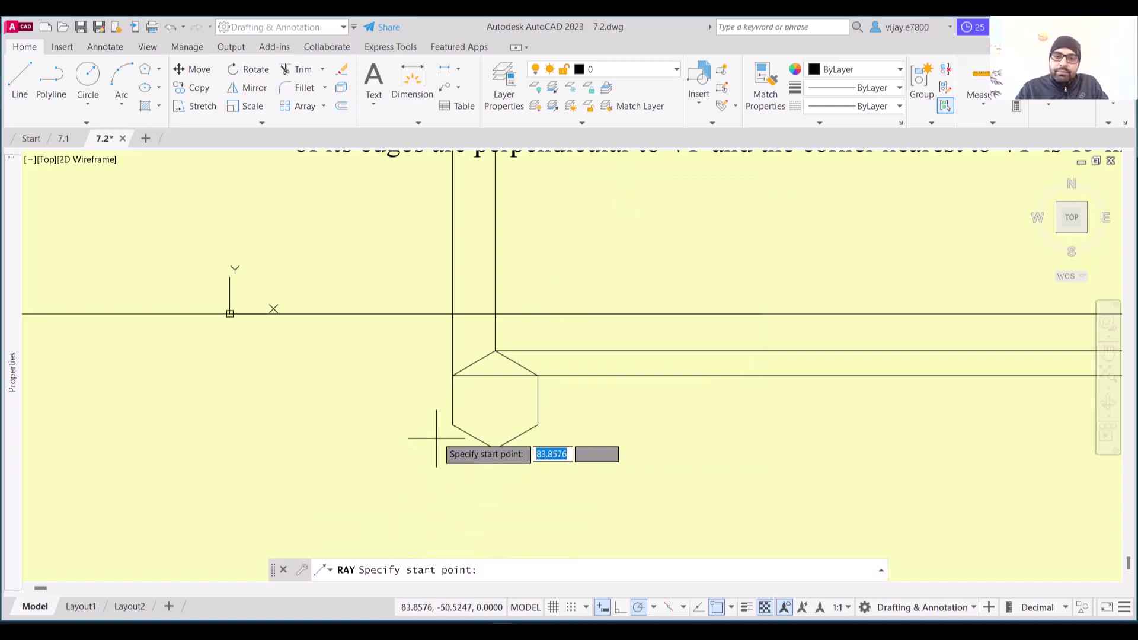
pyautogui.click(453, 424)
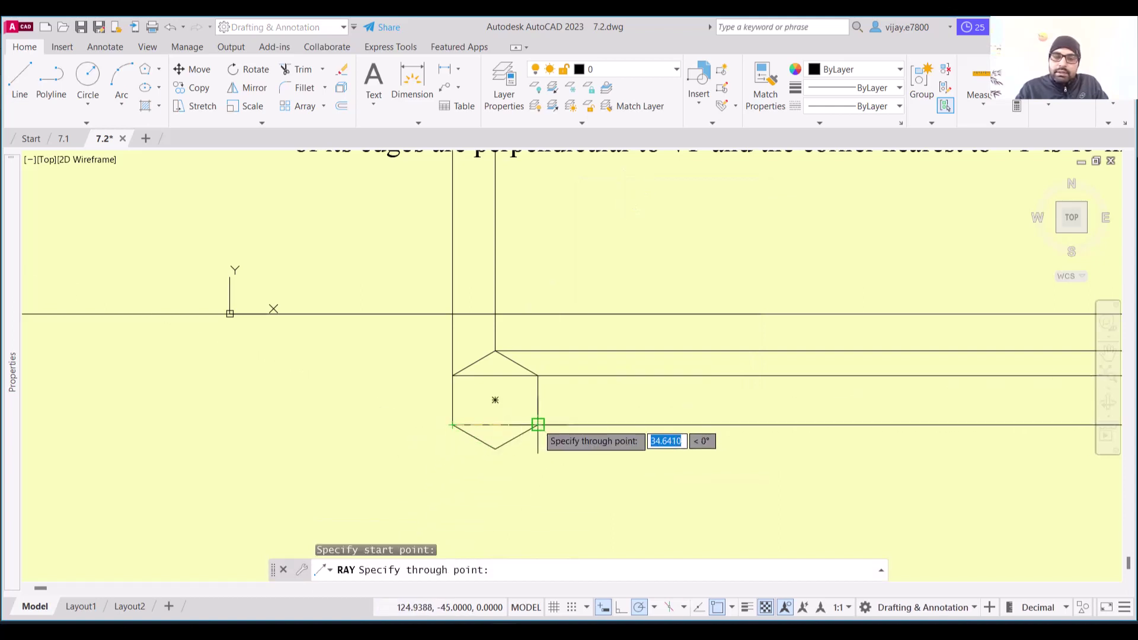
pyautogui.click(537, 424)
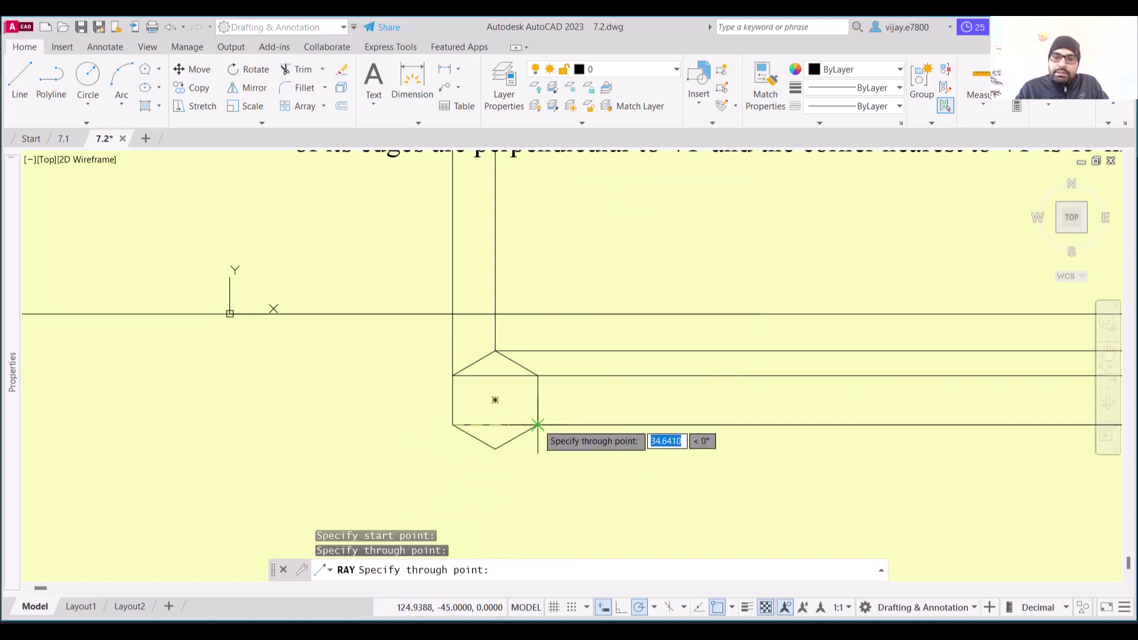
pyautogui.click(661, 172)
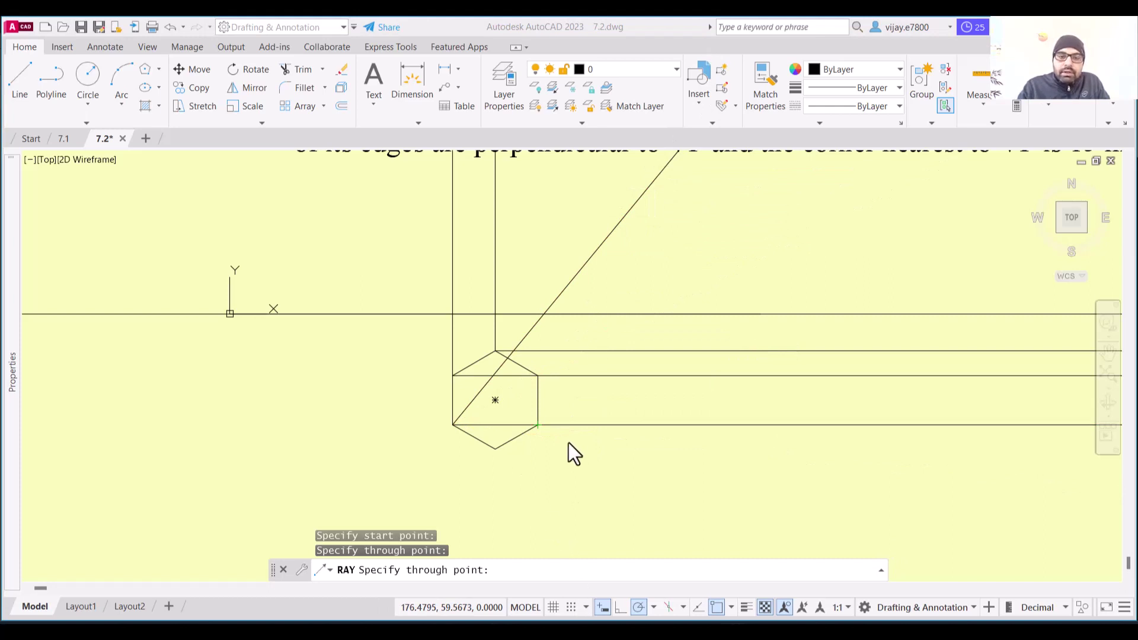
pyautogui.press('Return')
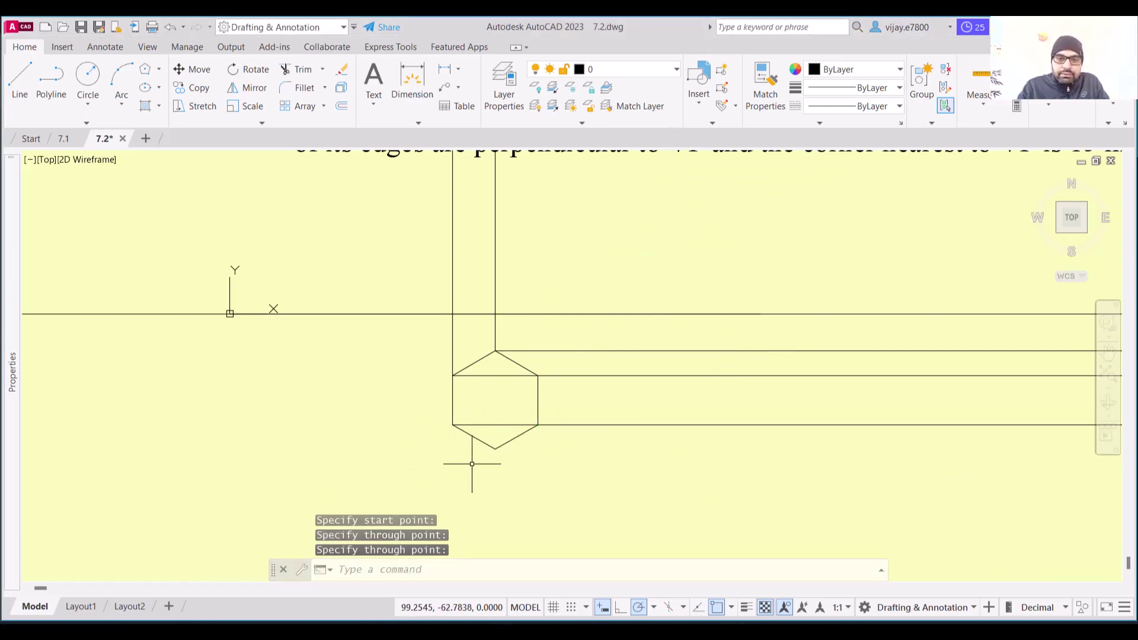
# - Draw a horizontal projection ray to the right from the hexagon's bottom corner
pyautogui.rightClick(396, 448)
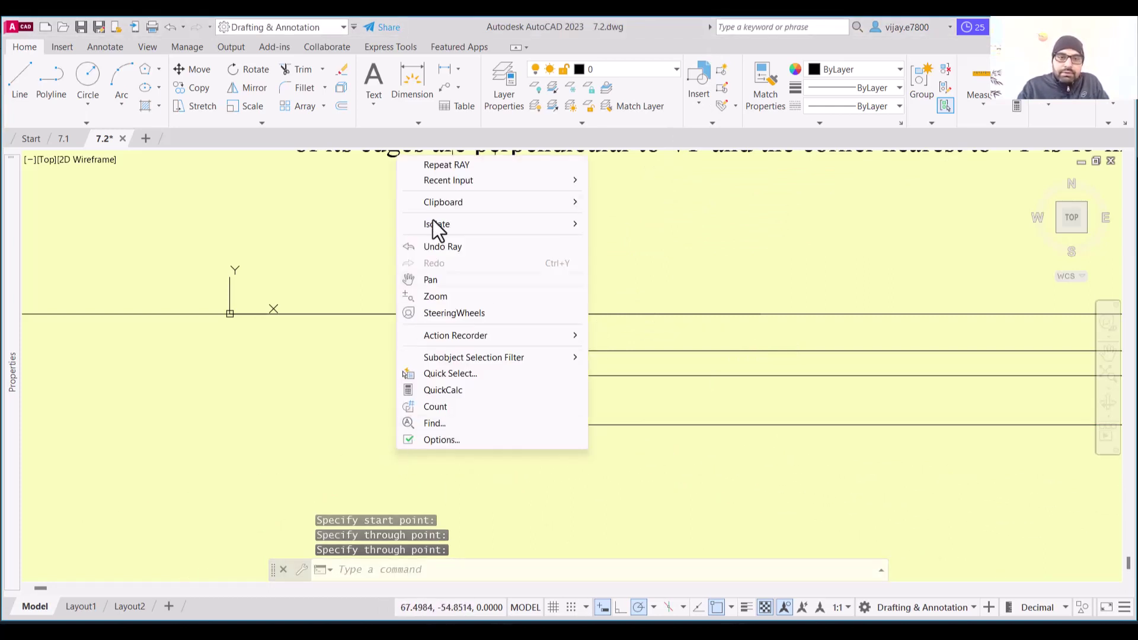
pyautogui.click(454, 164)
pyautogui.click(494, 449)
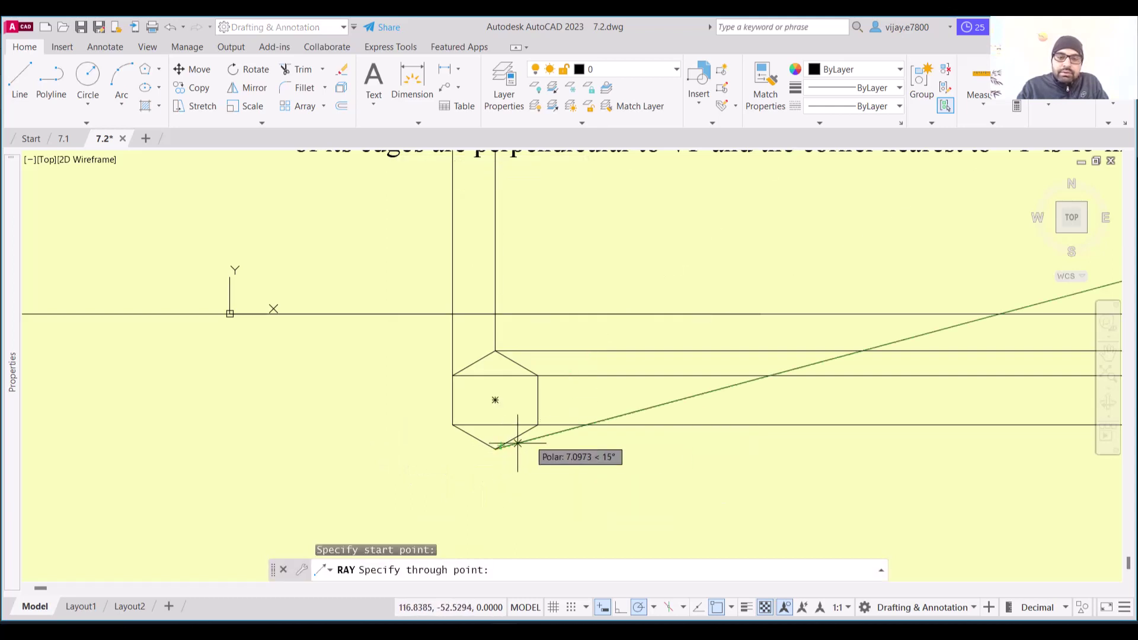
pyautogui.click(593, 448)
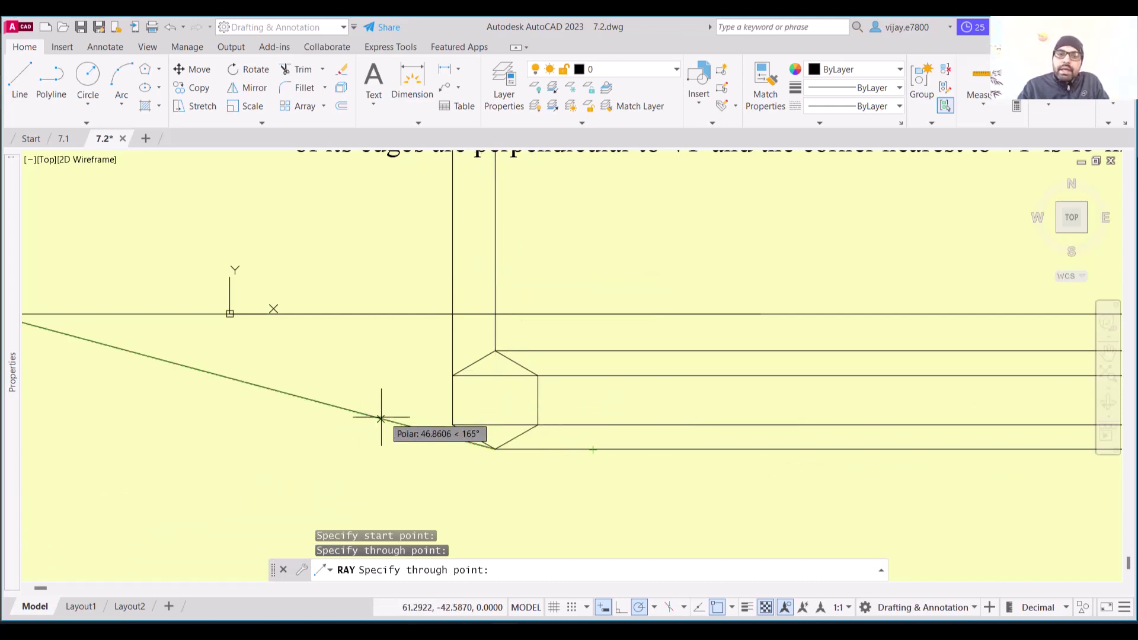
pyautogui.press('Return')
# - Draw a vertical projection ray upward from the hexagon's upper-right corner through the reference line
pyautogui.rightClick(605, 483)
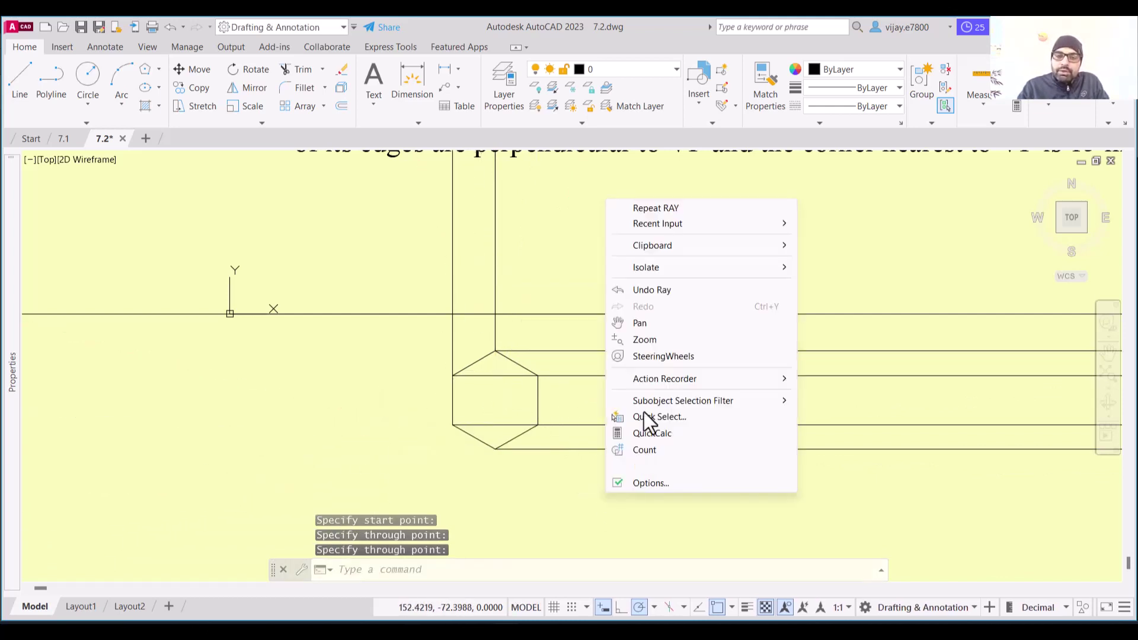
pyautogui.click(676, 206)
pyautogui.click(537, 375)
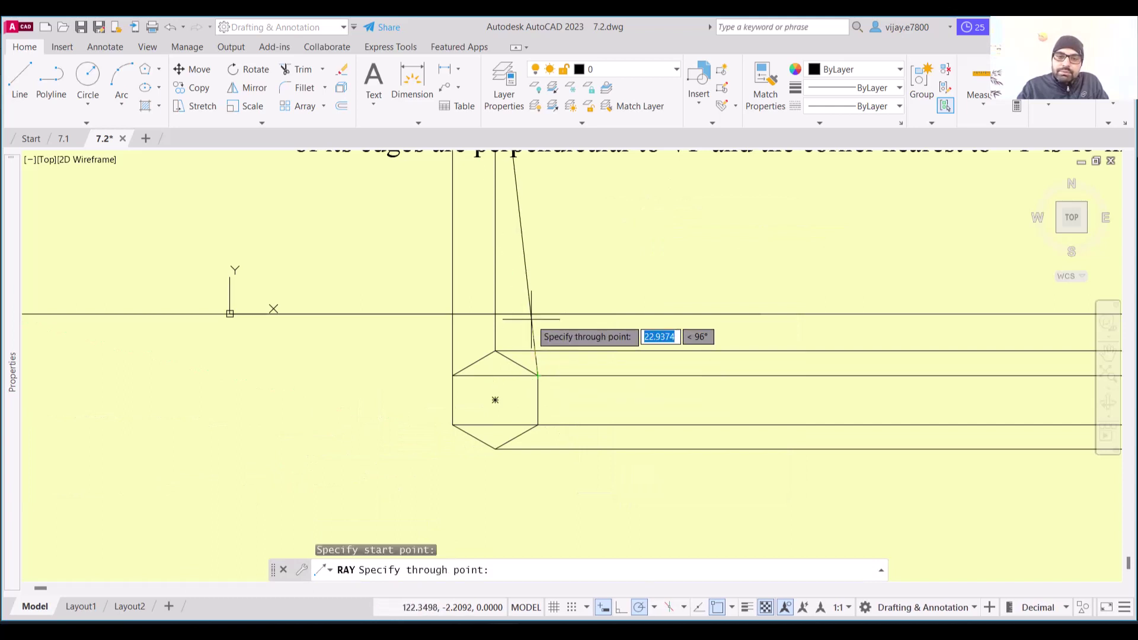
pyautogui.press('Return')
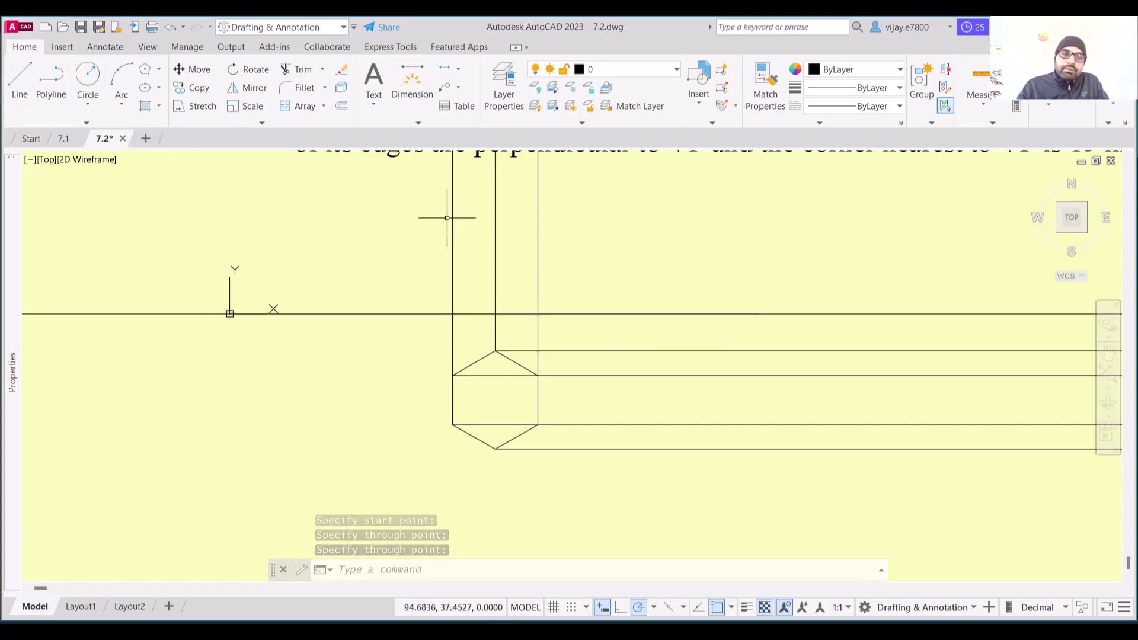
# - Trim the vertical projection rays above the reference line
pyautogui.click(302, 69)
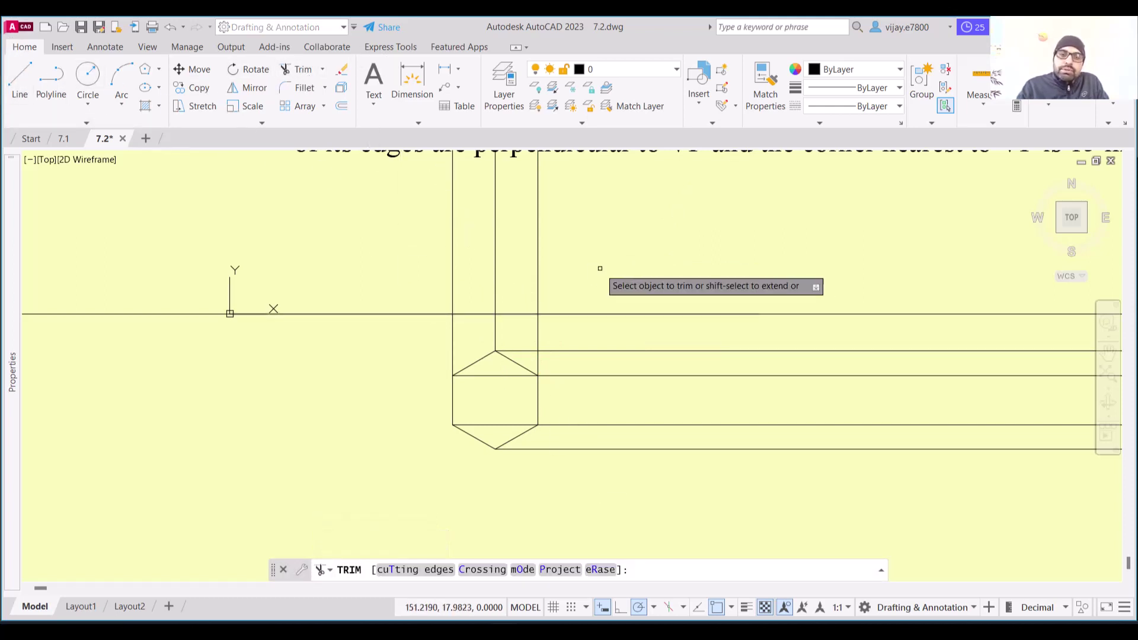
pyautogui.click(578, 237)
pyautogui.press('Return')
pyautogui.scroll(-2, 585, 200)
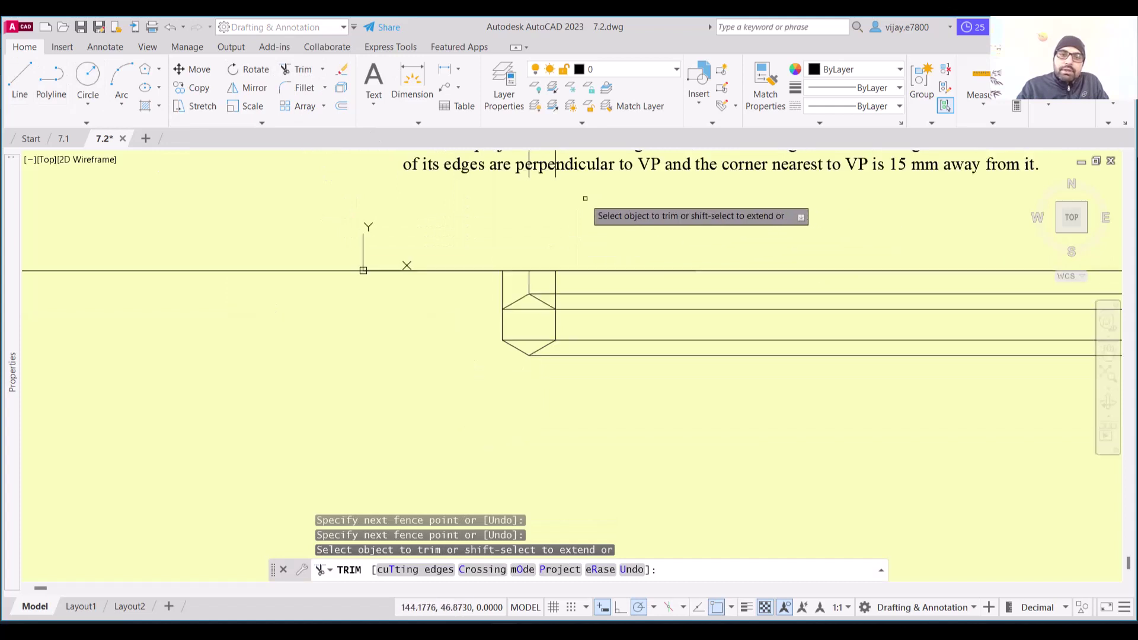
pyautogui.scroll(-2, 450, 190)
pyautogui.moveTo(646, 206); pyautogui.dragTo(643, 343, button='middle')
pyautogui.rightClick(723, 171)
pyautogui.click(754, 176)
# - Erase the leftover pieces of the vertical rays around the problem text
pyautogui.click(590, 214)
pyautogui.click(428, 177)
pyautogui.press('Delete')
pyautogui.scroll(2, 441, 271)
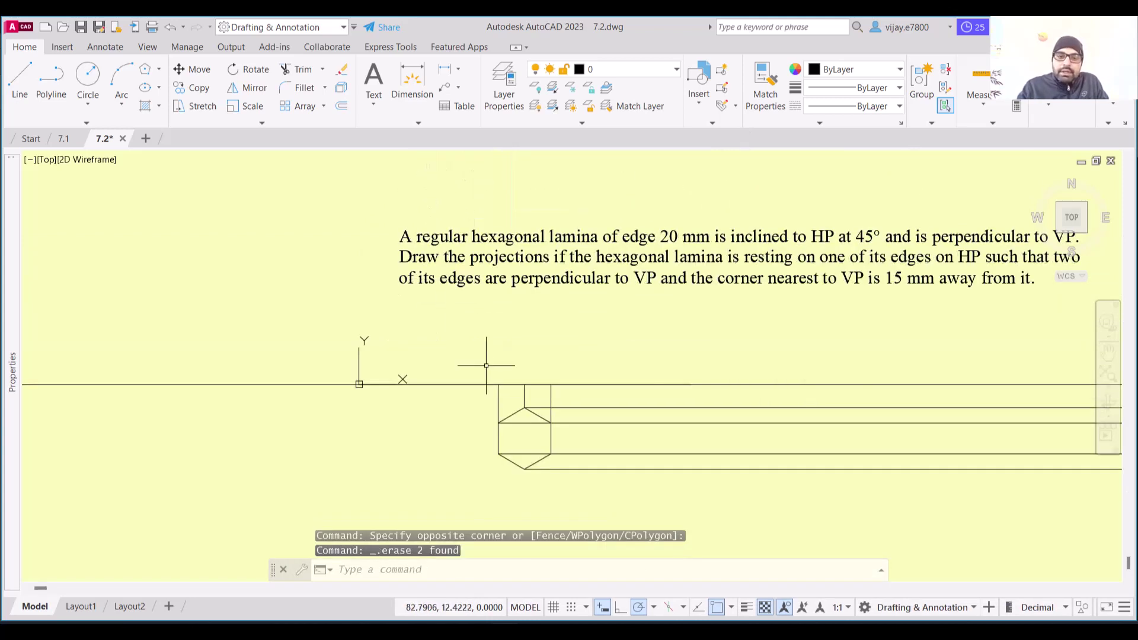
# - Draw the lamina's front-view line along the reference line between the two outer vertical projectors
pyautogui.moveTo(559, 348)
pyautogui.mouseDown(button='middle')
pyautogui.moveTo(437, 277)
pyautogui.moveTo(305, 269)
pyautogui.mouseUp(button='middle')
pyautogui.scroll(1, 279, 274)
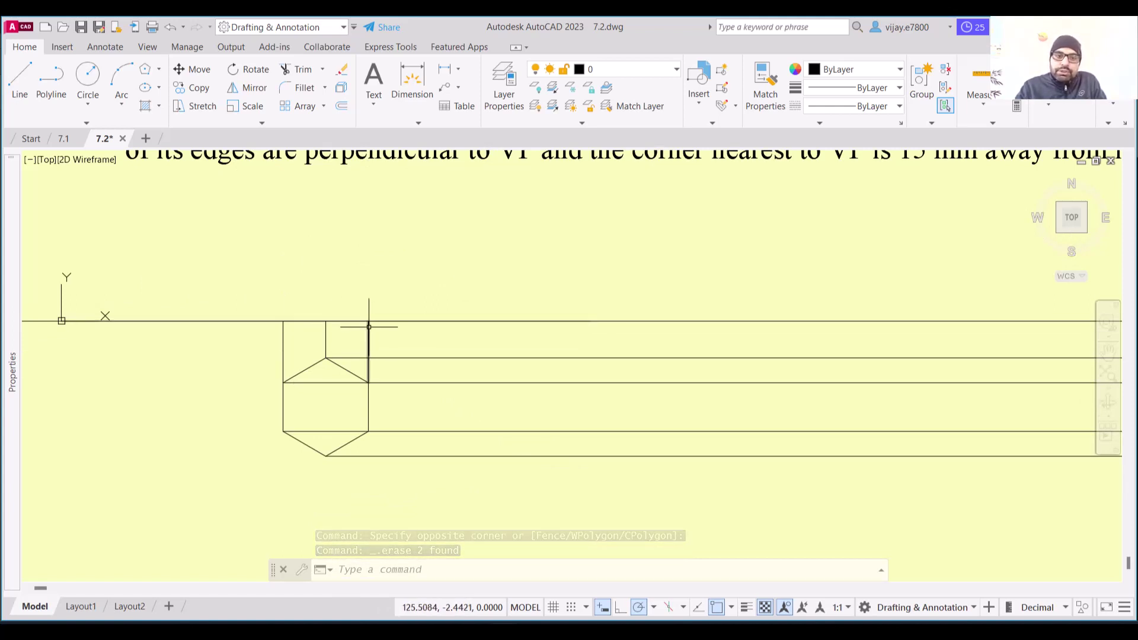
pyautogui.click(17, 86)
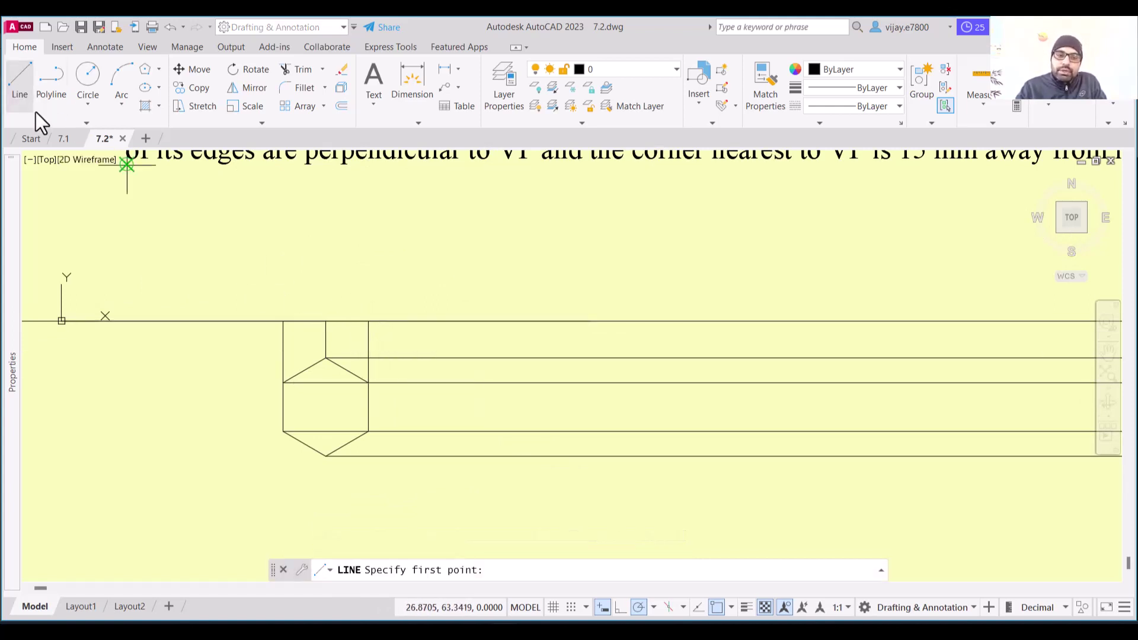
pyautogui.click(282, 321)
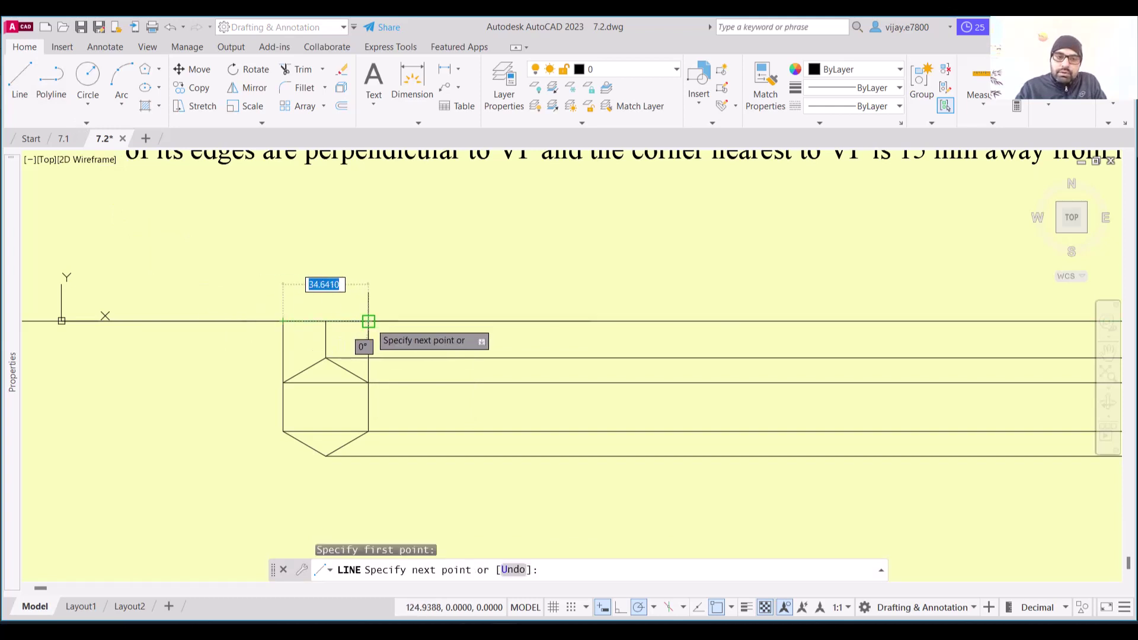
pyautogui.click(368, 321)
pyautogui.rightClick(604, 308)
pyautogui.press('Escape')
pyautogui.press('Return')
# - Set the lineweight of the front-view line and the hexagon to 0.53 mm
pyautogui.scroll(2, 296, 332)
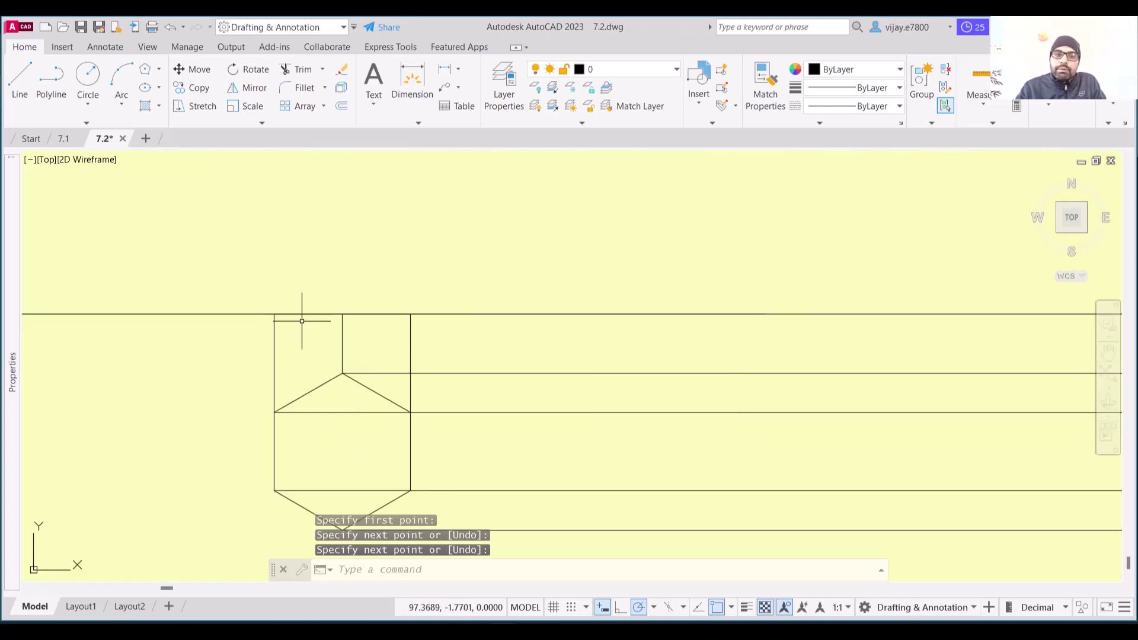
pyautogui.click(303, 314)
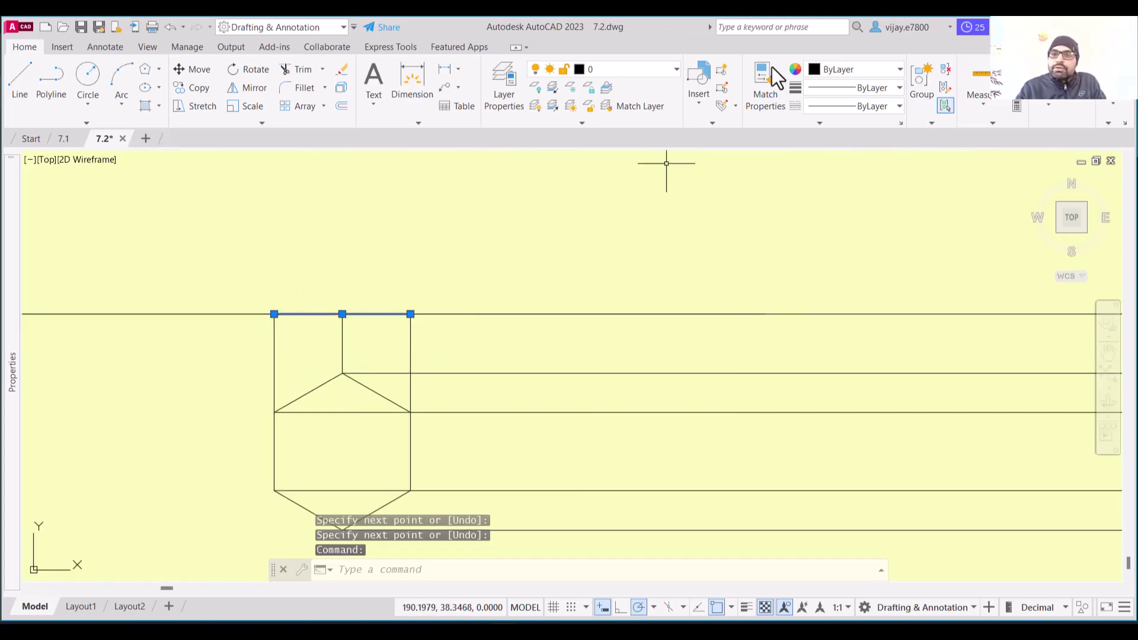
pyautogui.click(389, 396)
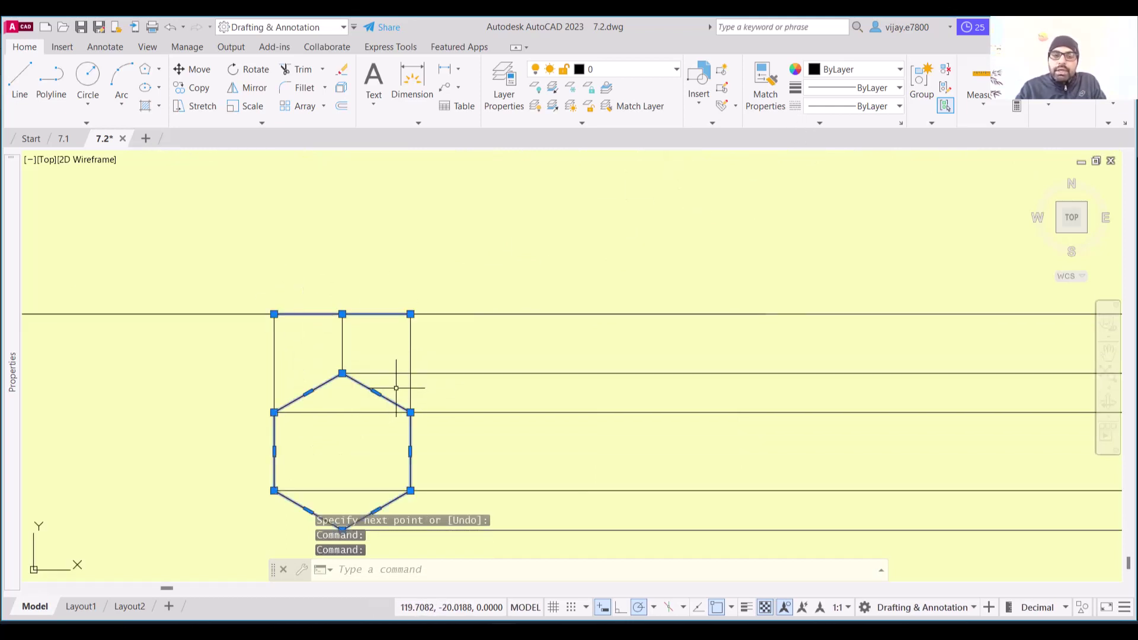
pyautogui.click(865, 87)
pyautogui.scroll(-2, 833, 232)
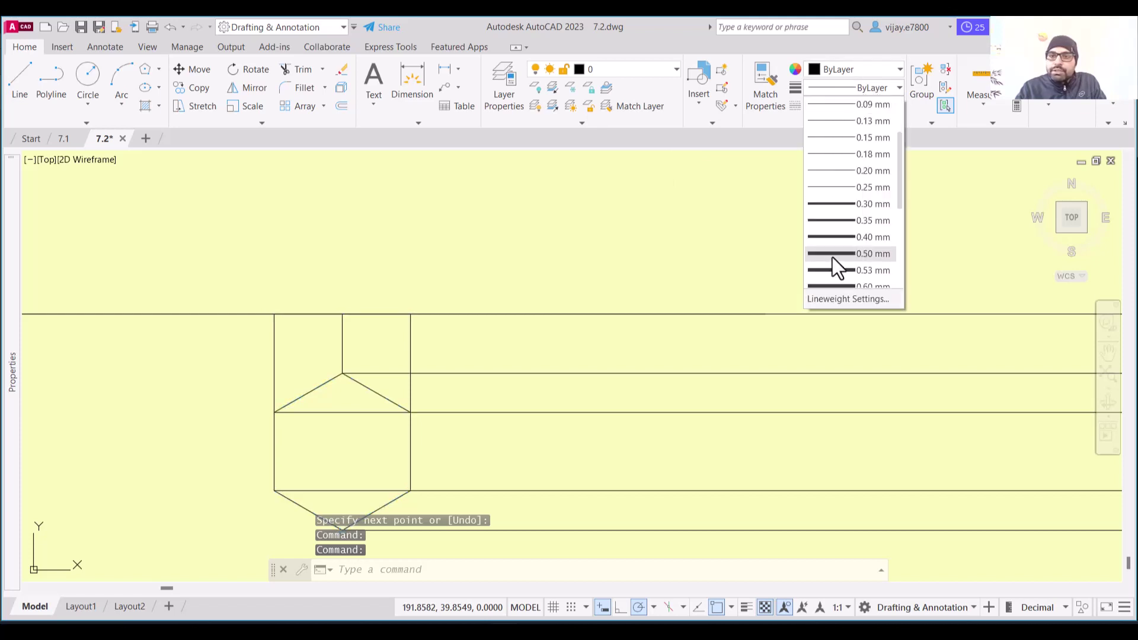
pyautogui.scroll(-3, 834, 261)
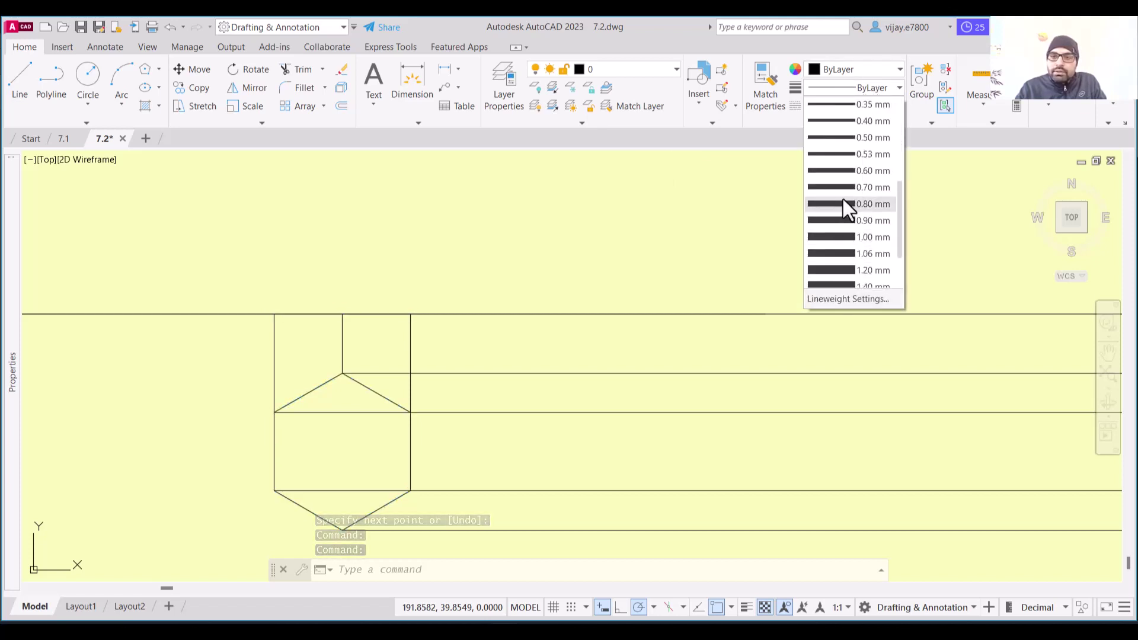
pyautogui.click(841, 158)
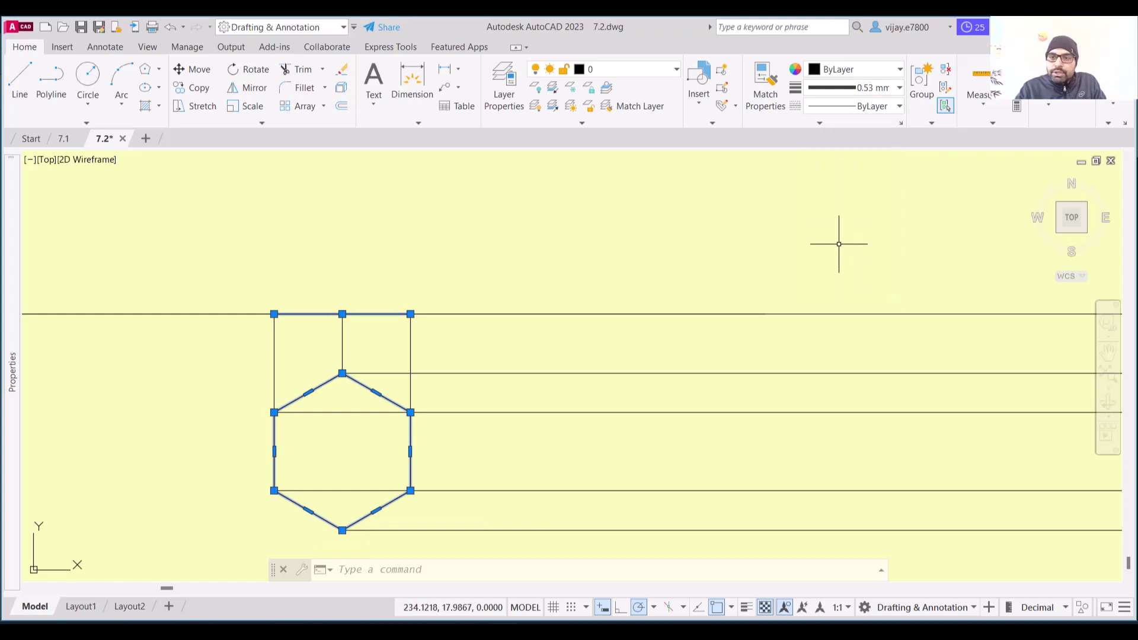
# - Turn on lineweight display and set the current lineweight to 0.40 mm in the lineweight settings
pyautogui.click(844, 88)
pyautogui.click(828, 299)
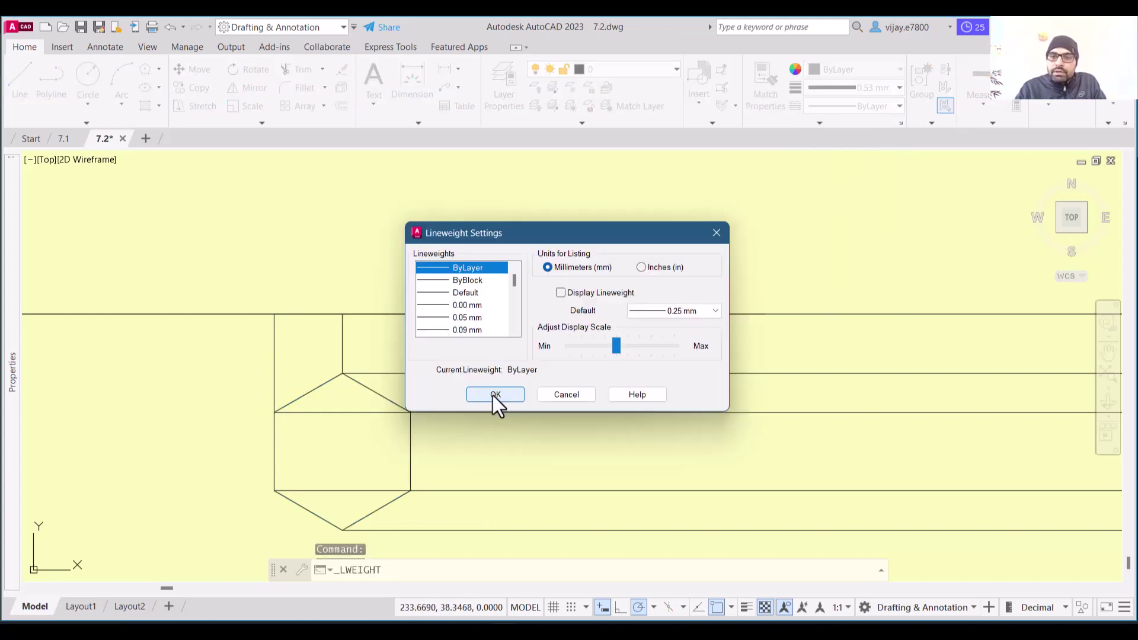
pyautogui.click(606, 296)
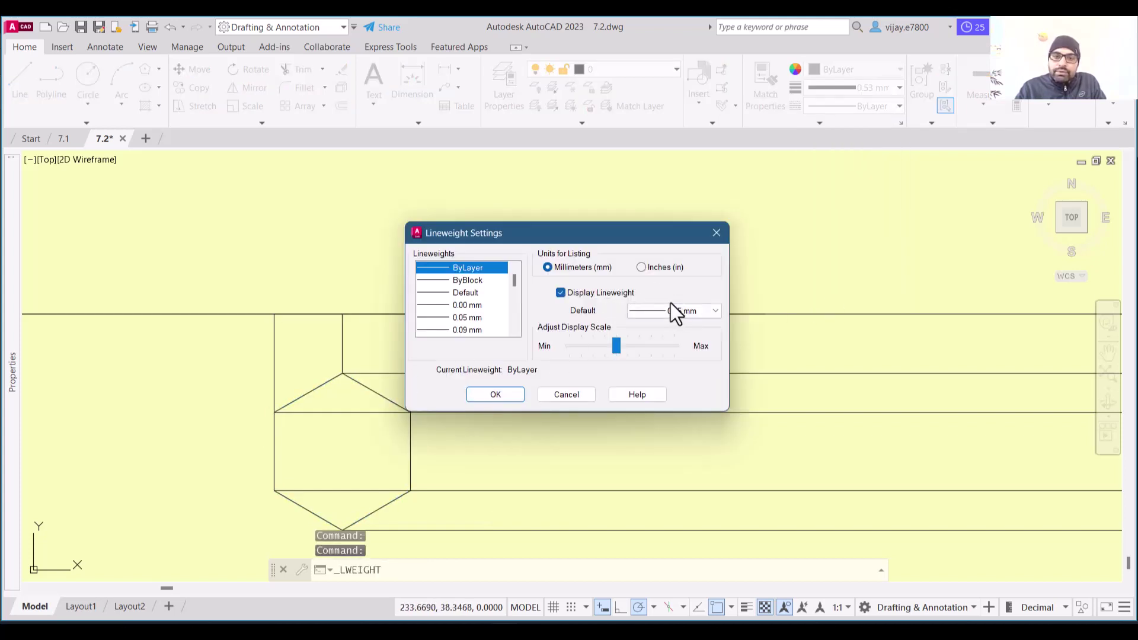
pyautogui.scroll(-5, 470, 307)
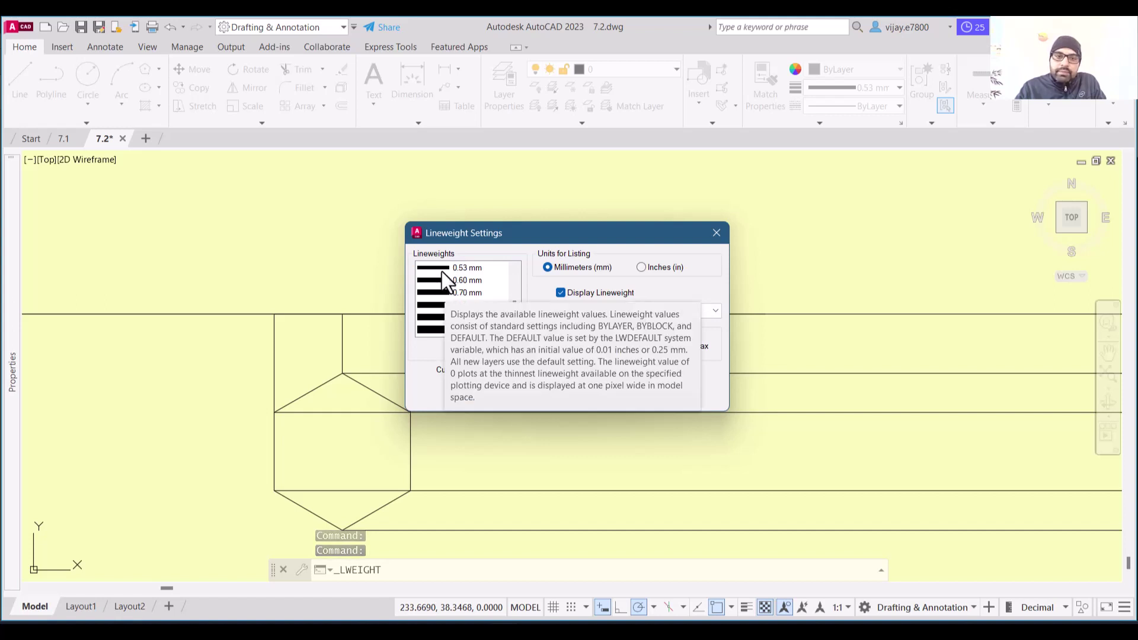
pyautogui.scroll(2, 446, 285)
pyautogui.click(439, 303)
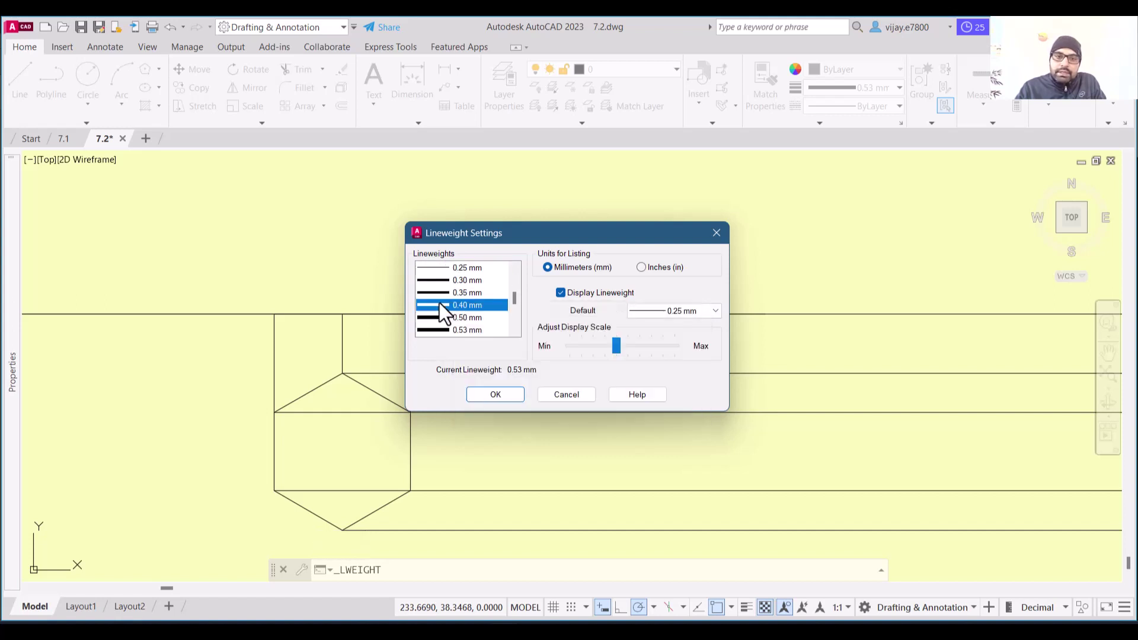
pyautogui.click(487, 393)
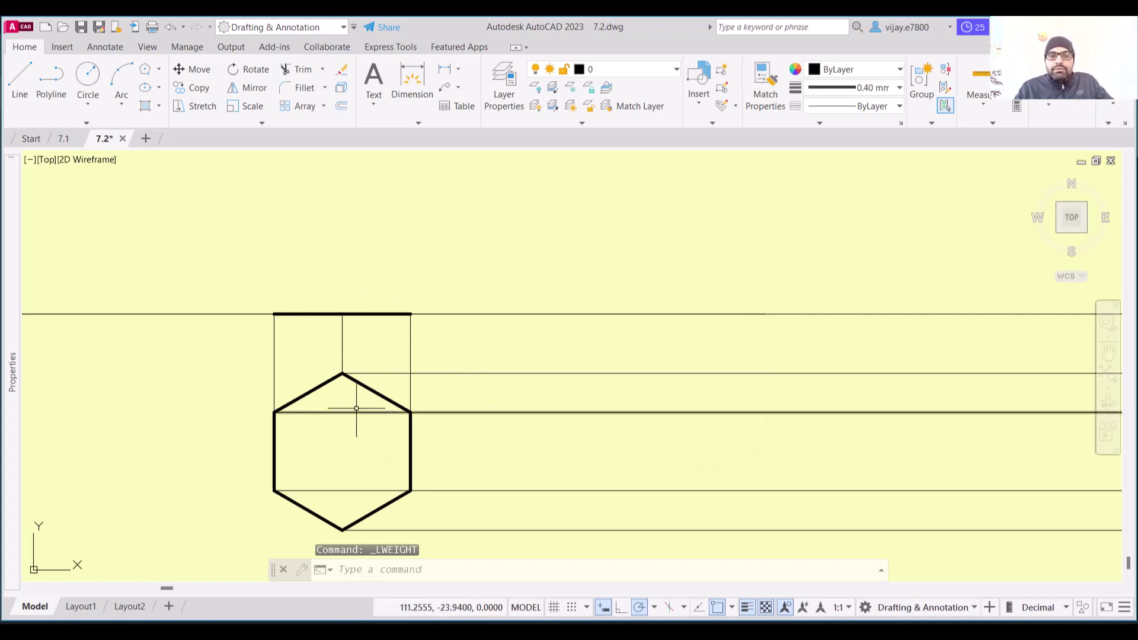
pyautogui.rightClick(607, 272)
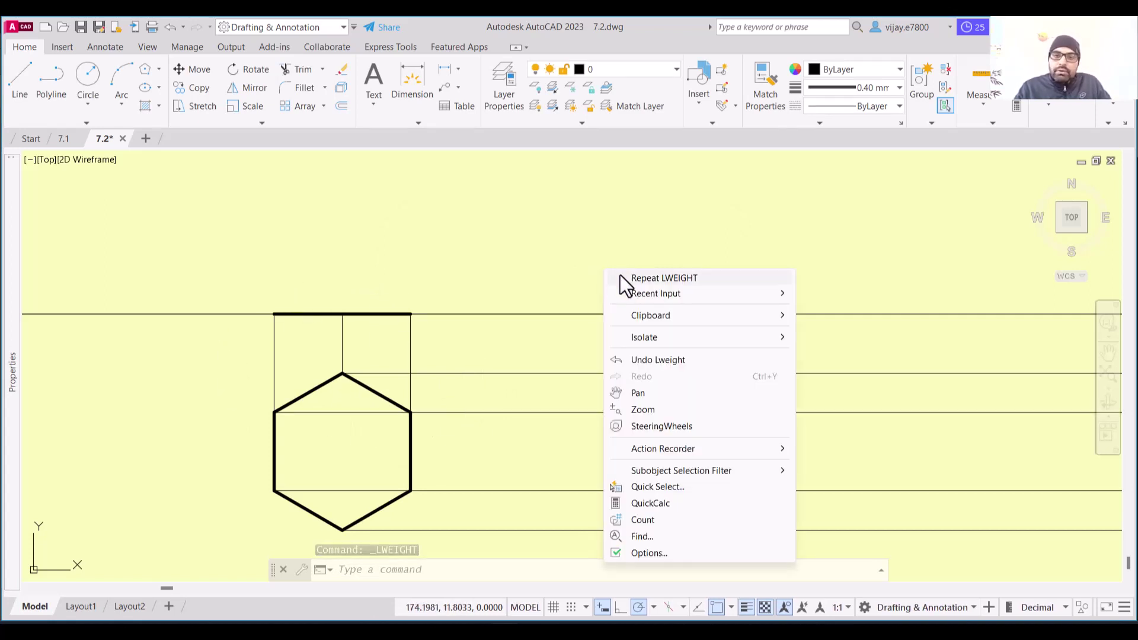
pyautogui.click(620, 275)
pyautogui.click(572, 393)
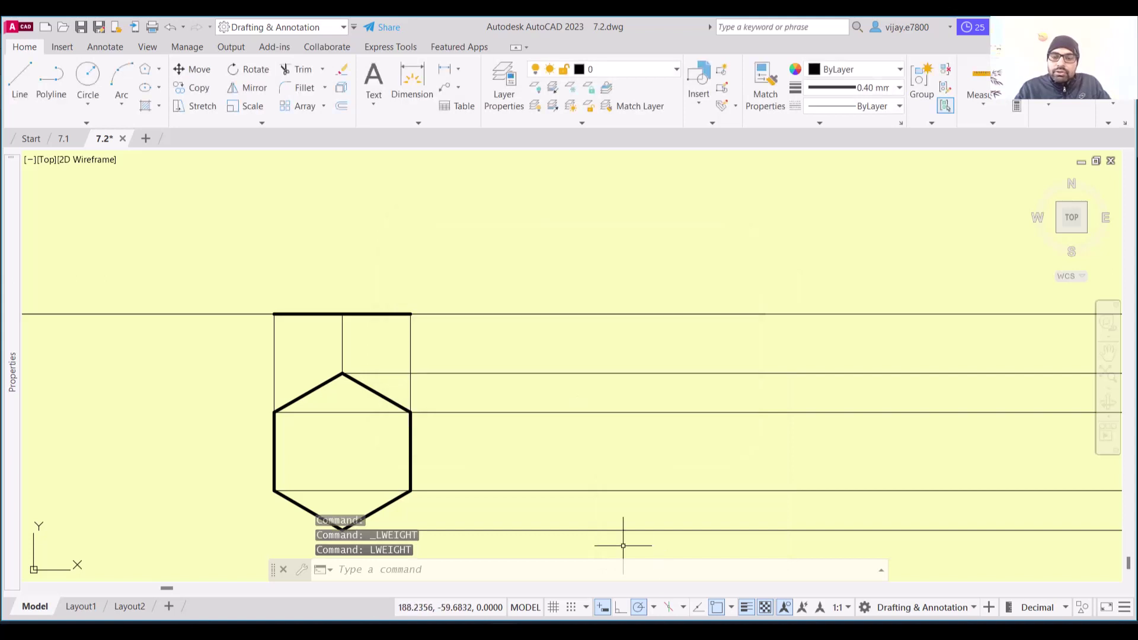
# - Change the colour of all vertical and horizontal projection lines to the light blue 122,175,223
pyautogui.click(670, 554)
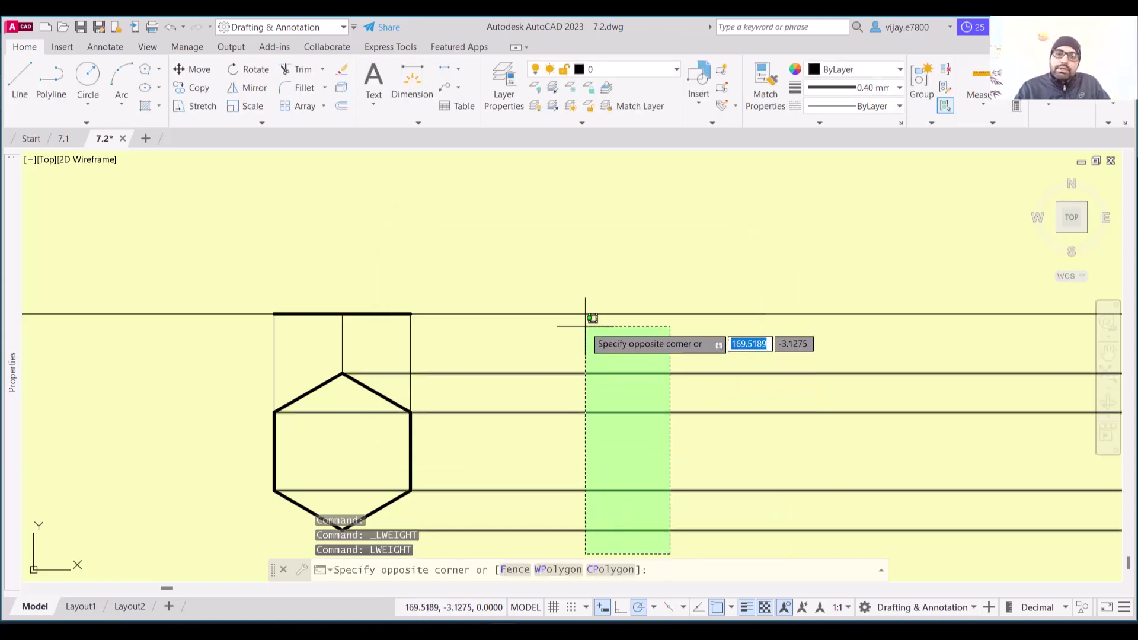
pyautogui.click(585, 361)
pyautogui.click(423, 350)
pyautogui.click(198, 328)
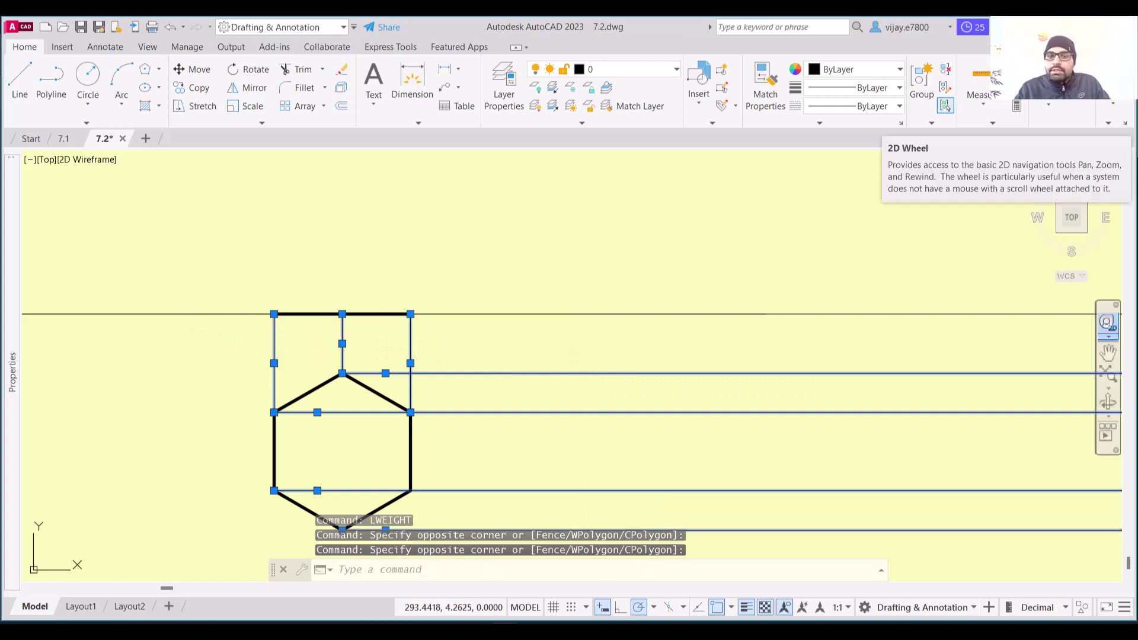
pyautogui.click(885, 69)
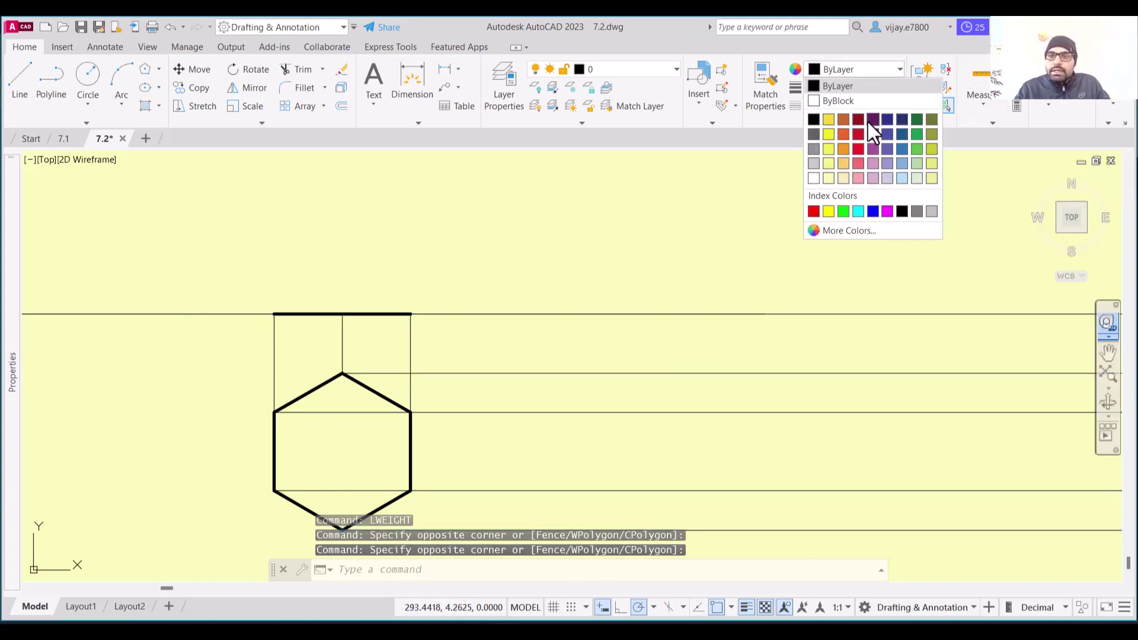
pyautogui.click(901, 163)
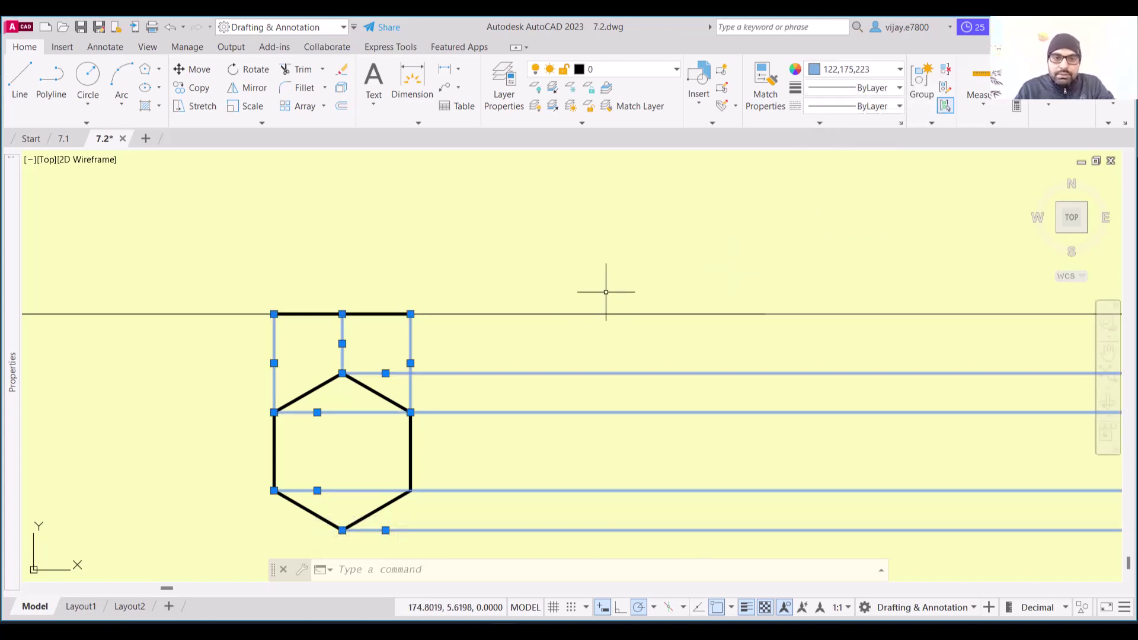
pyautogui.press('Escape')
pyautogui.scroll(-2, 556, 346)
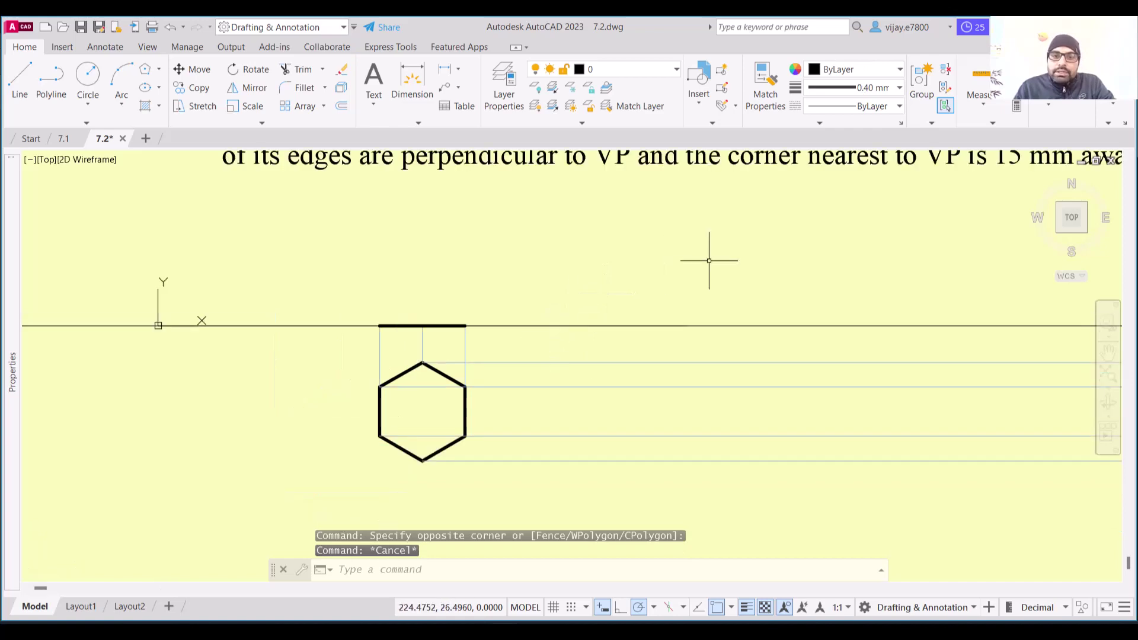
# - Copy the bold front-view line along the reference line, about 111 mm to the right of the original
pyautogui.moveTo(690, 284); pyautogui.dragTo(561, 417, button='middle')
pyautogui.scroll(-2, 723, 332)
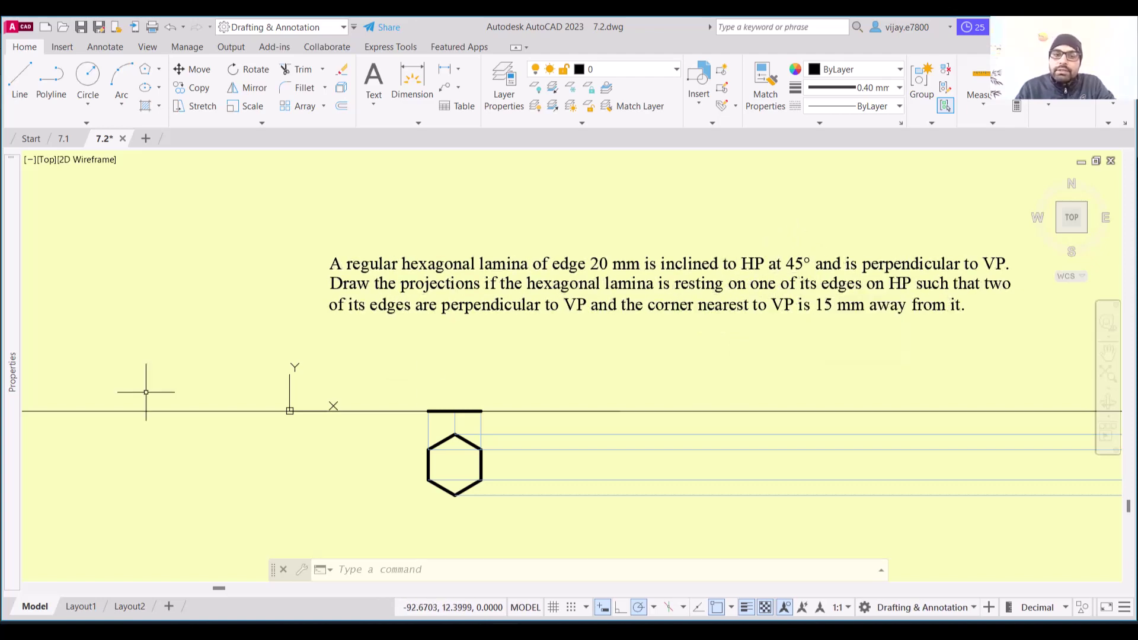
pyautogui.scroll(2, 359, 395)
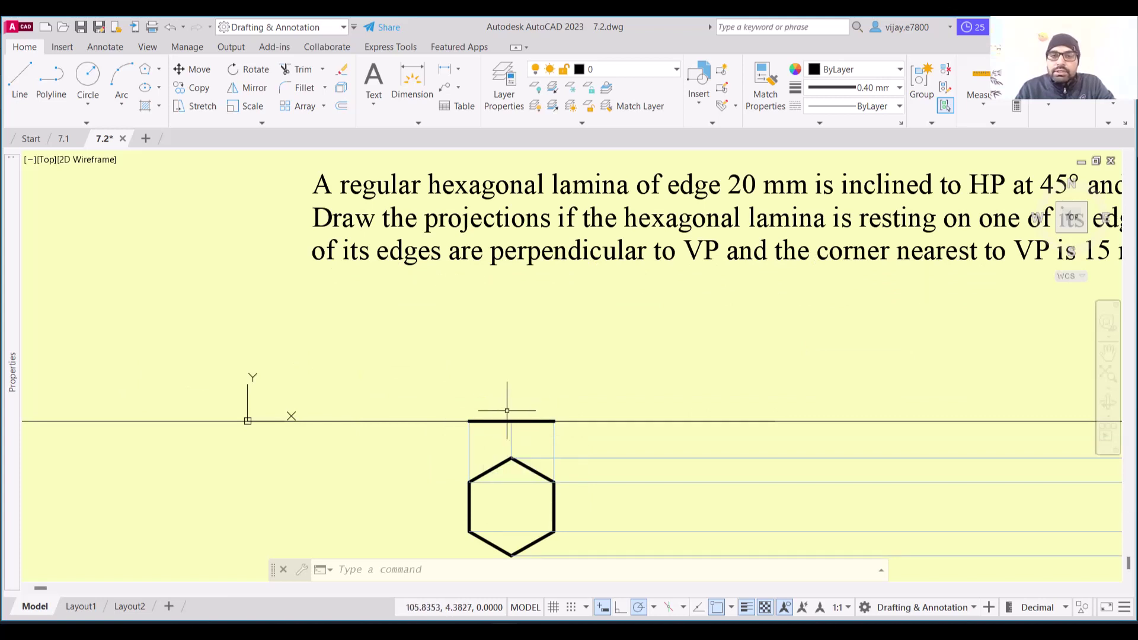
pyautogui.scroll(-2, 507, 413)
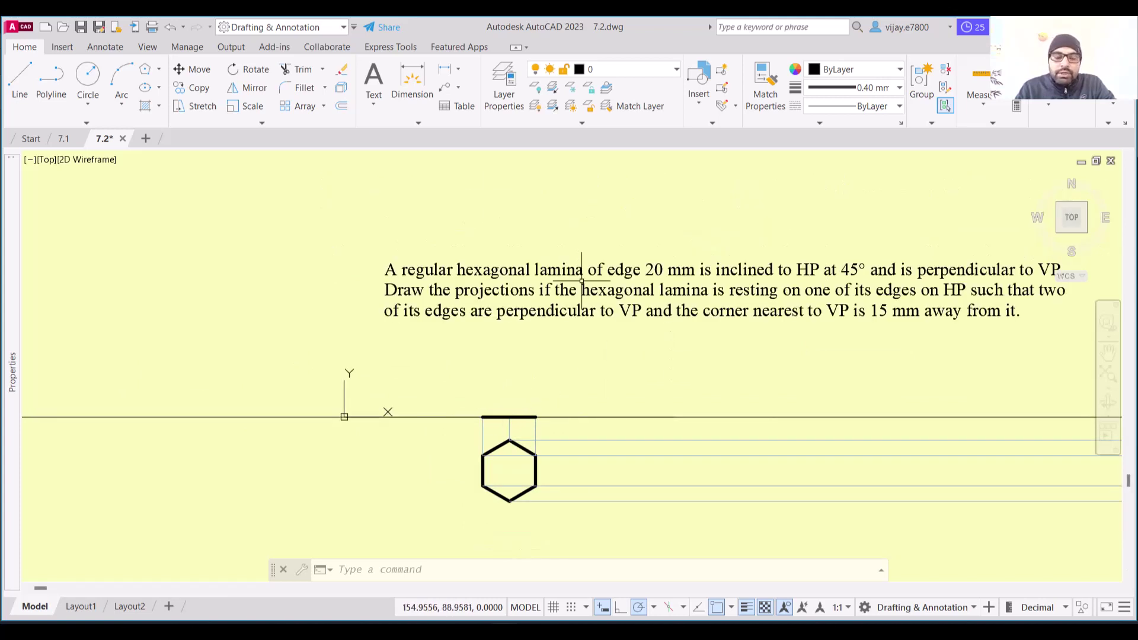
pyautogui.click(198, 87)
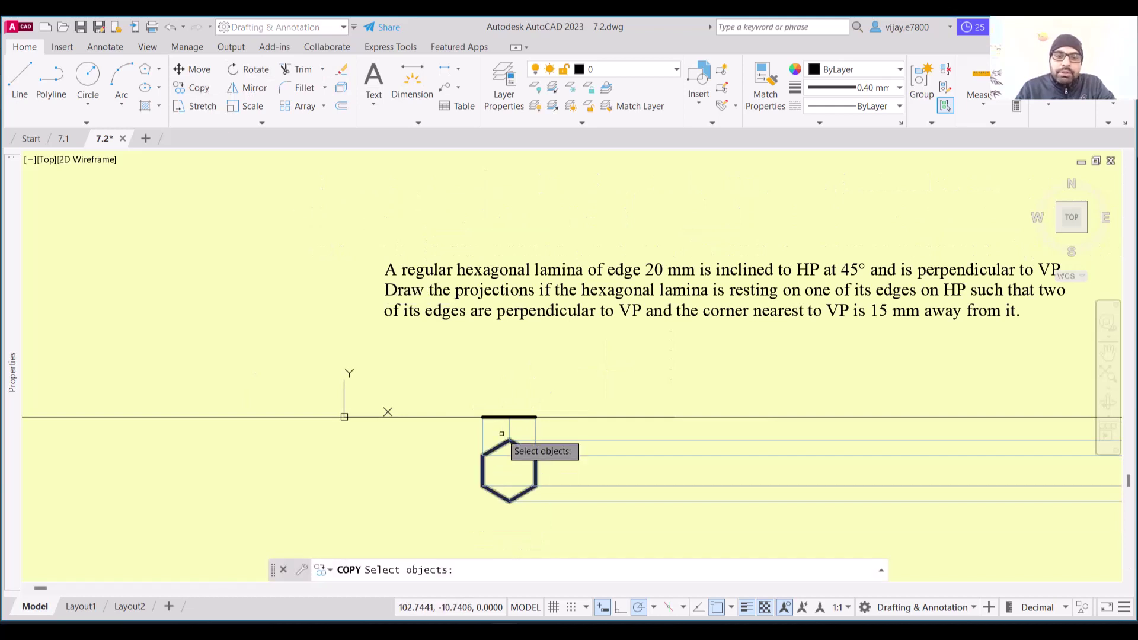
pyautogui.click(492, 418)
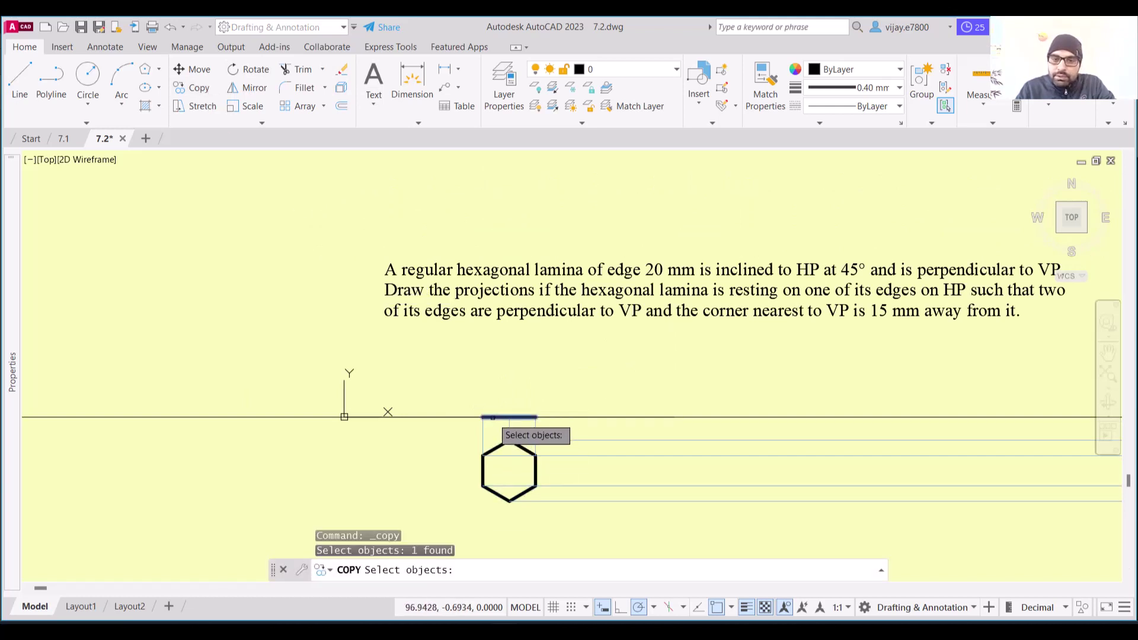
pyautogui.press('Return')
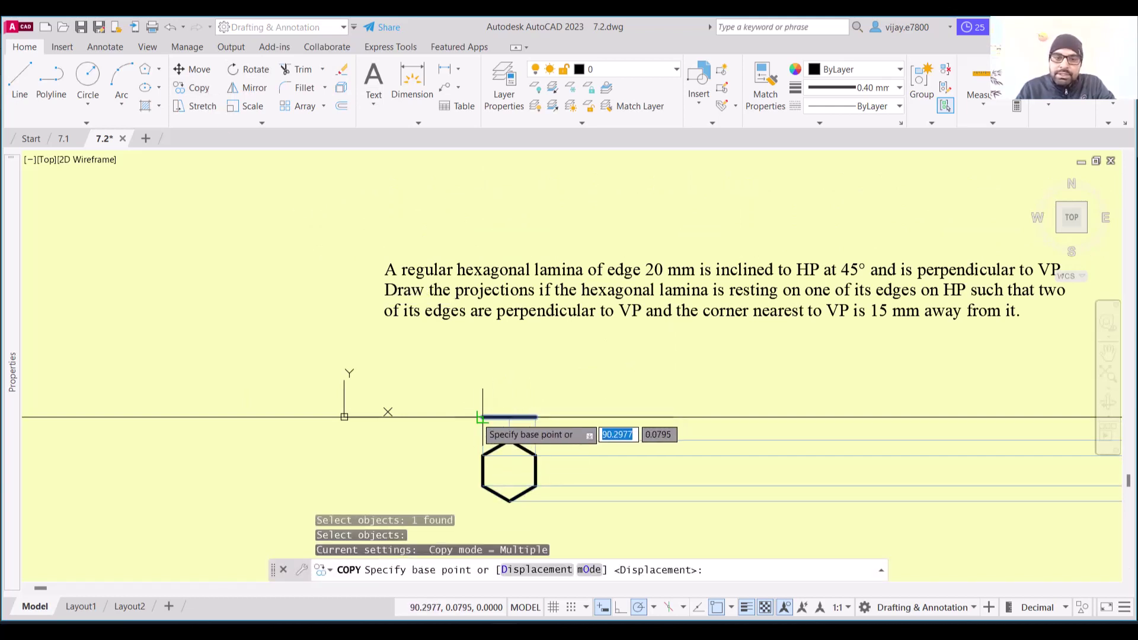
pyautogui.scroll(5, 481, 418)
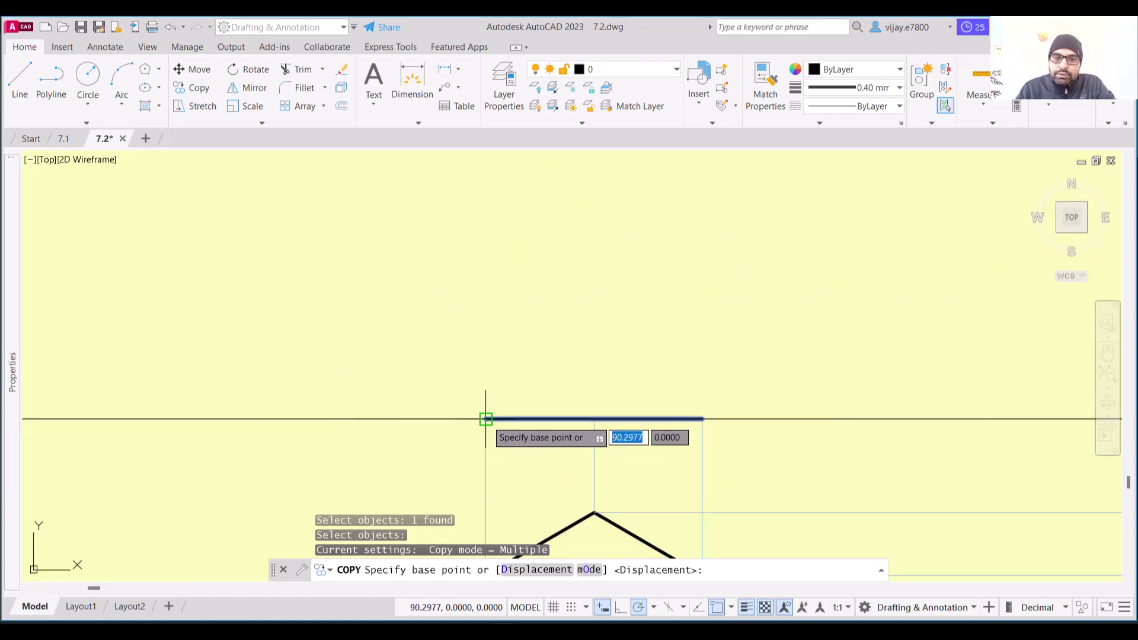
pyautogui.click(482, 415)
pyautogui.scroll(-5, 761, 409)
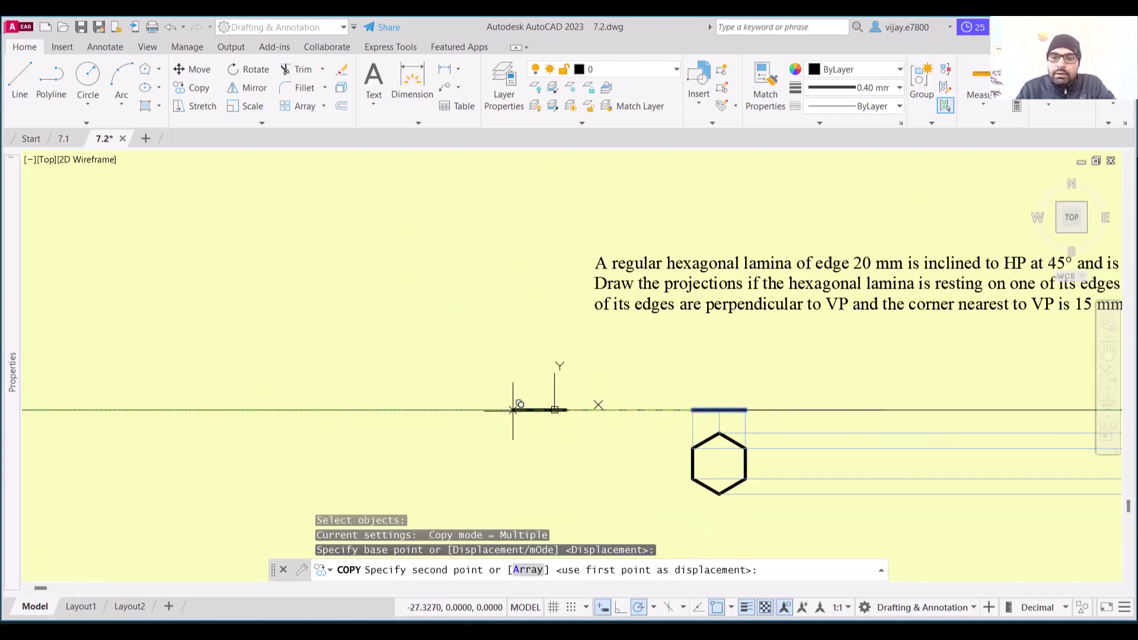
pyautogui.click(862, 409)
pyautogui.rightClick(1009, 385)
pyautogui.click(1020, 393)
# - Rotate the copied front-view line by 45° about its left endpoint on the reference line
pyautogui.moveTo(920, 373); pyautogui.dragTo(539, 345, button='middle')
pyautogui.click(518, 381)
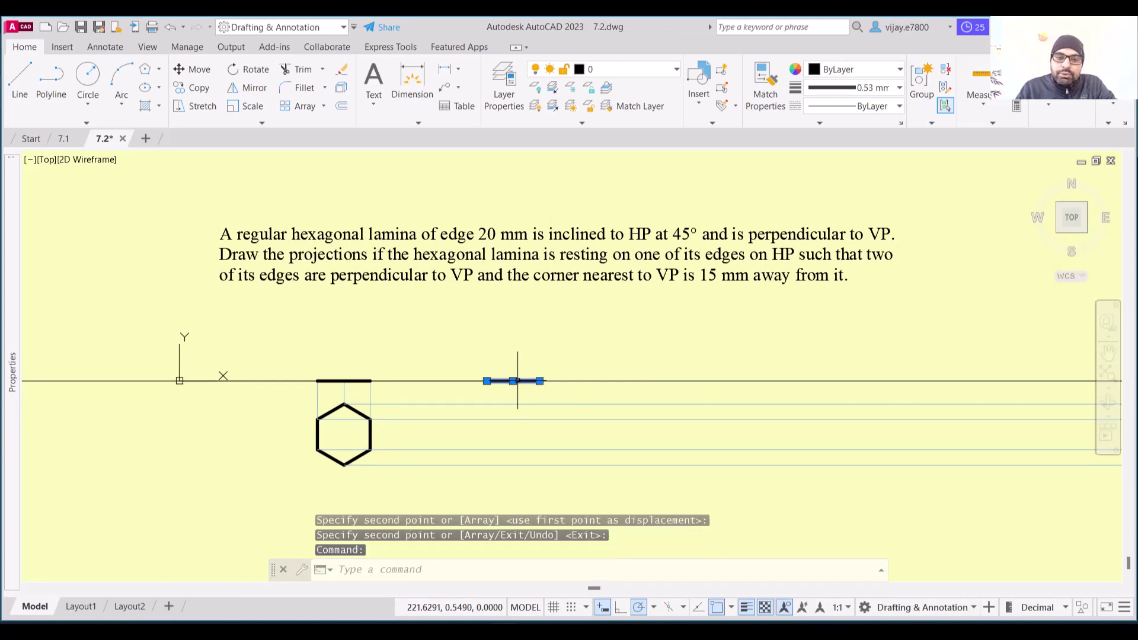
pyautogui.click(245, 72)
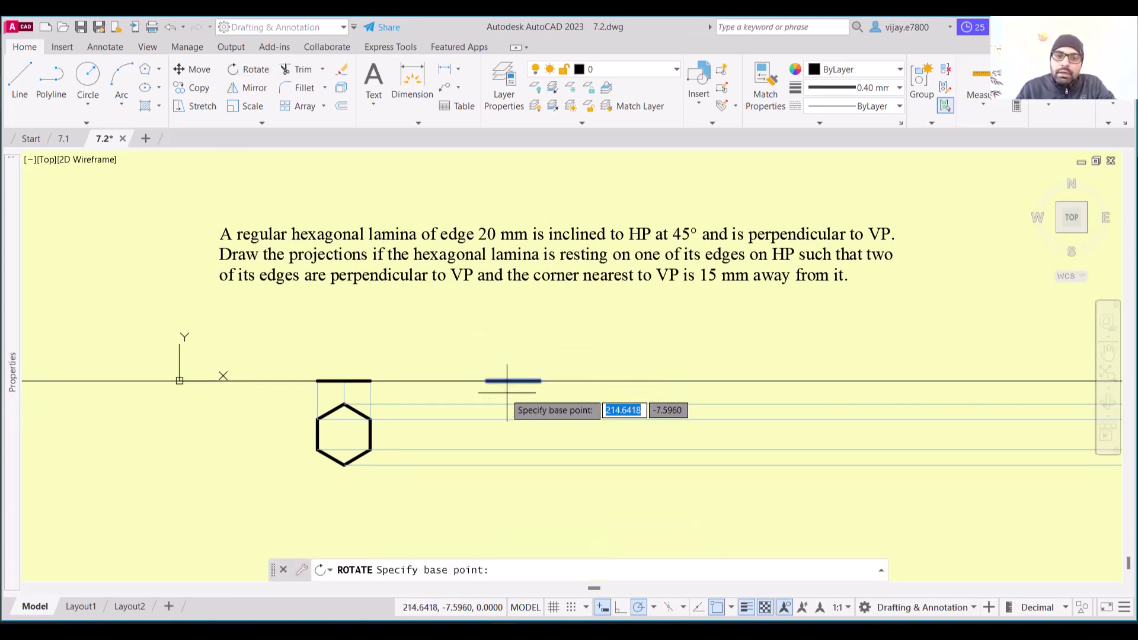
pyautogui.click(487, 380)
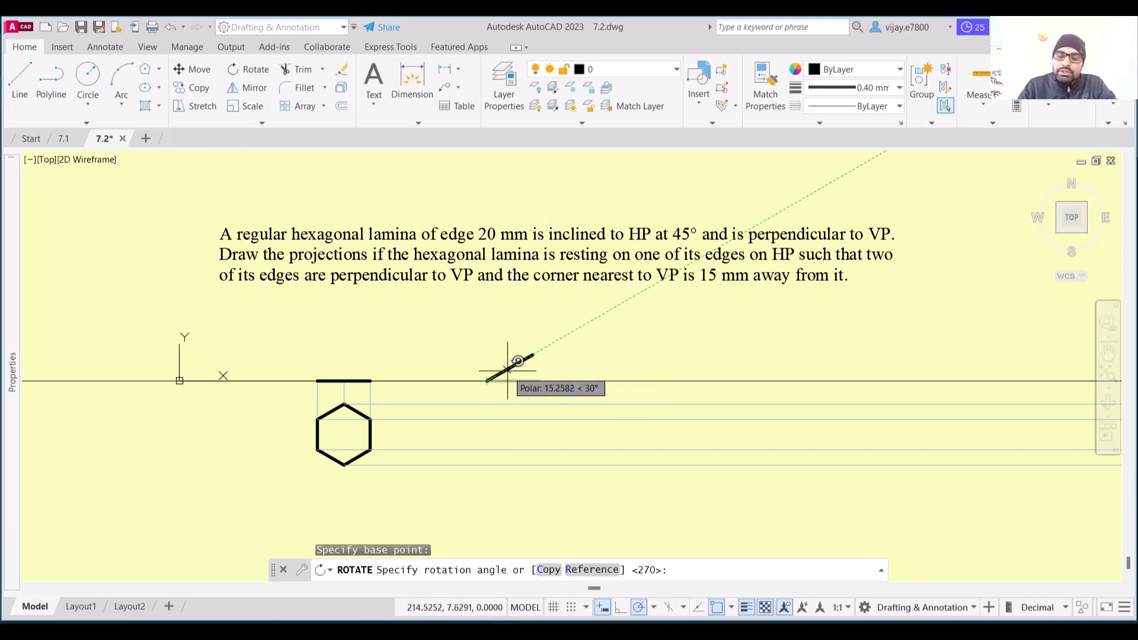
pyautogui.write('<')
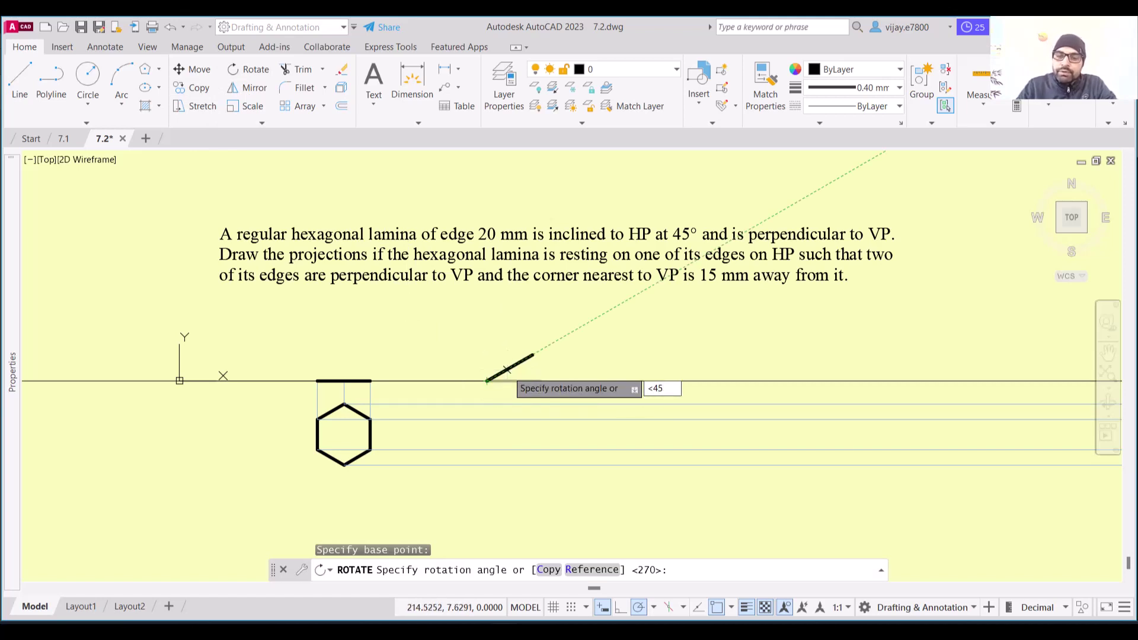
pyautogui.write('45')
pyautogui.press('Return')
# - Try to draw a ray straight down from the inclined line's lower end with the current lineweight changed to 0.00 mm
pyautogui.scroll(2, 474, 365)
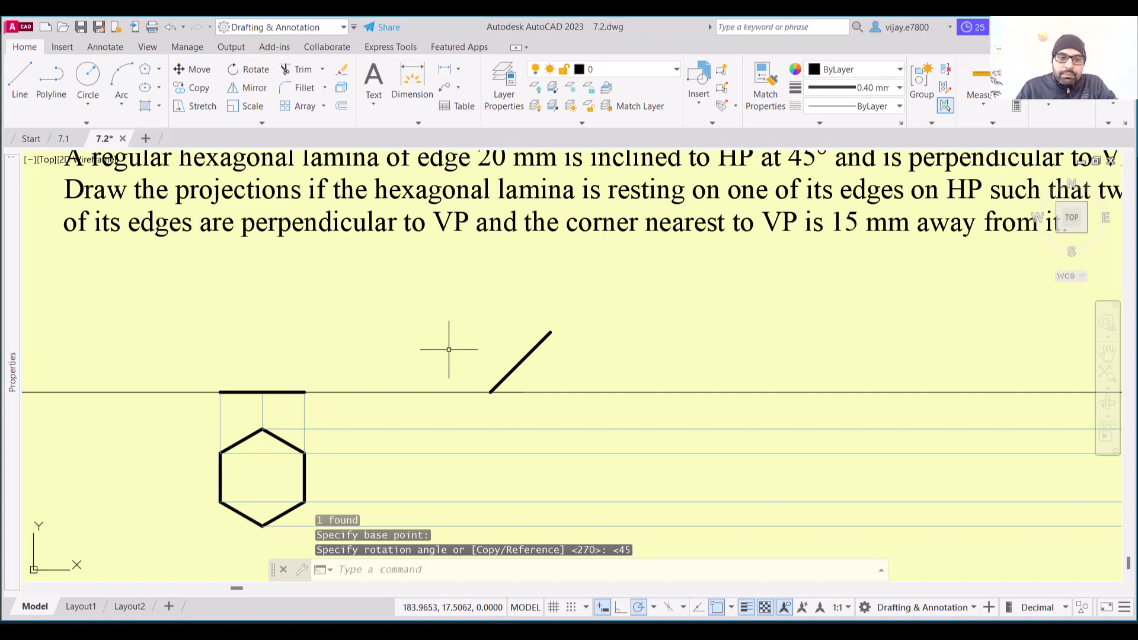
pyautogui.moveTo(404, 348); pyautogui.dragTo(426, 335, button='middle')
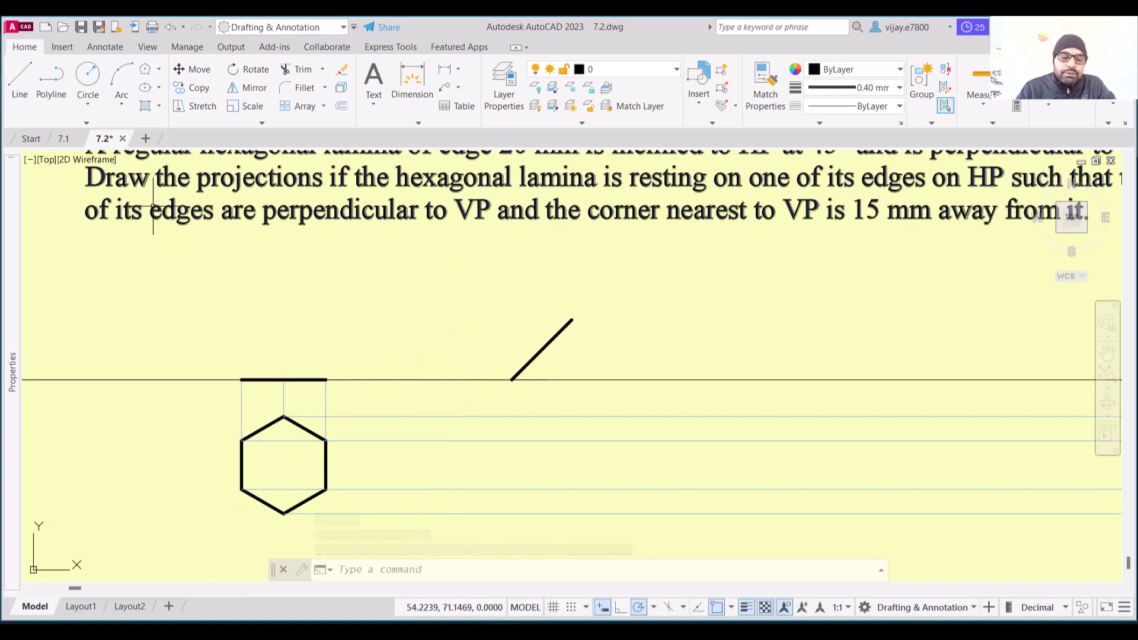
pyautogui.write('y')
pyautogui.press('Return')
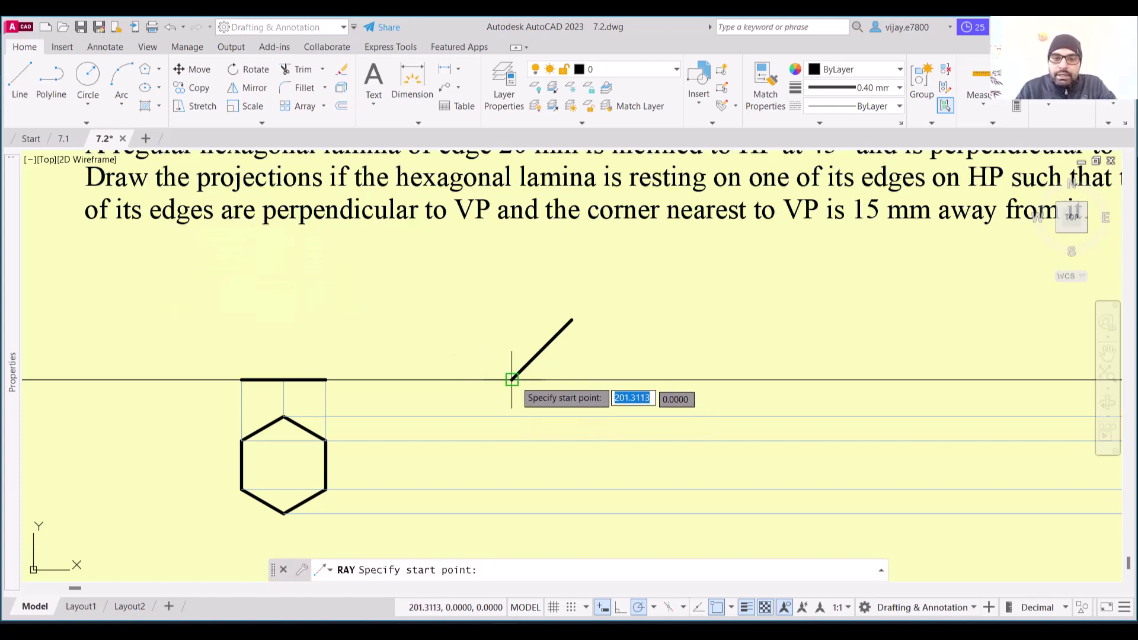
pyautogui.click(513, 378)
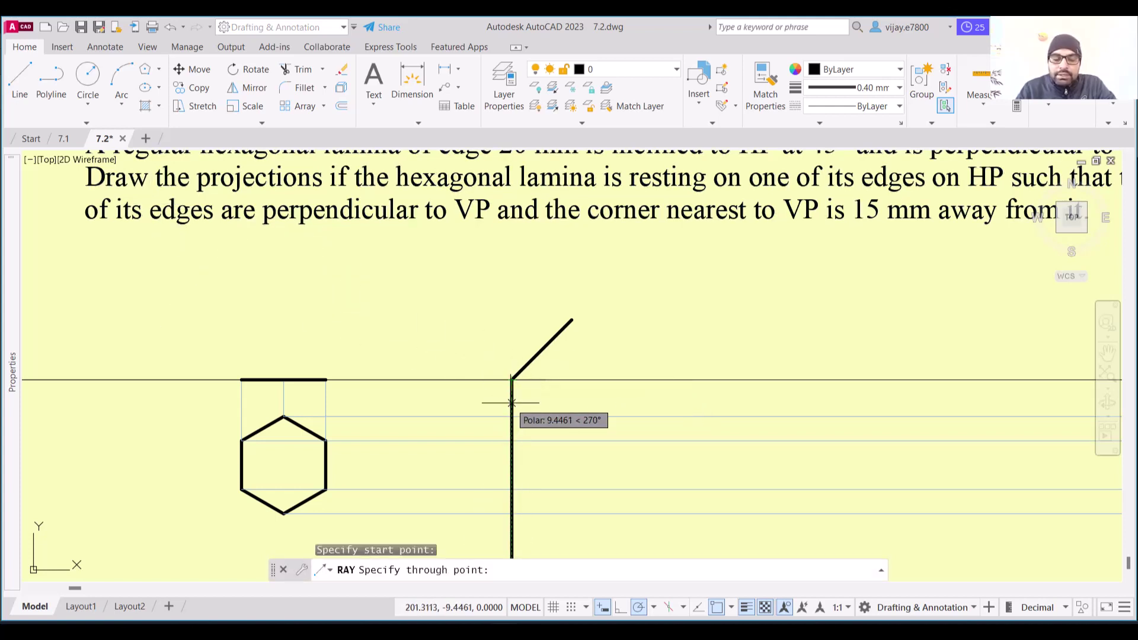
pyautogui.click(855, 88)
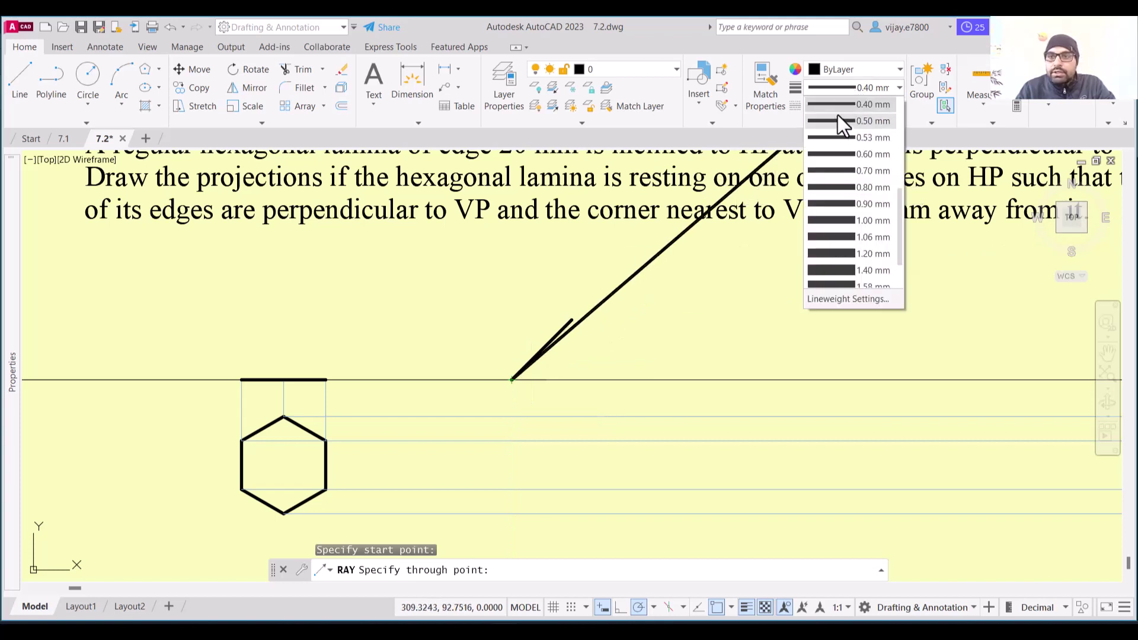
pyautogui.click(858, 106)
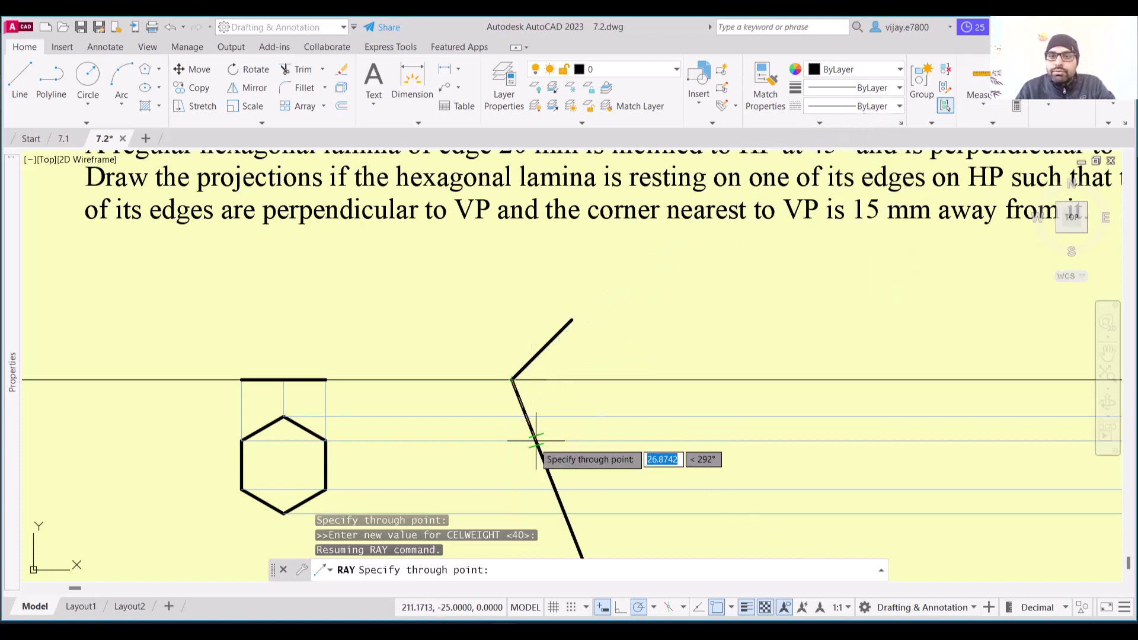
pyautogui.click(887, 89)
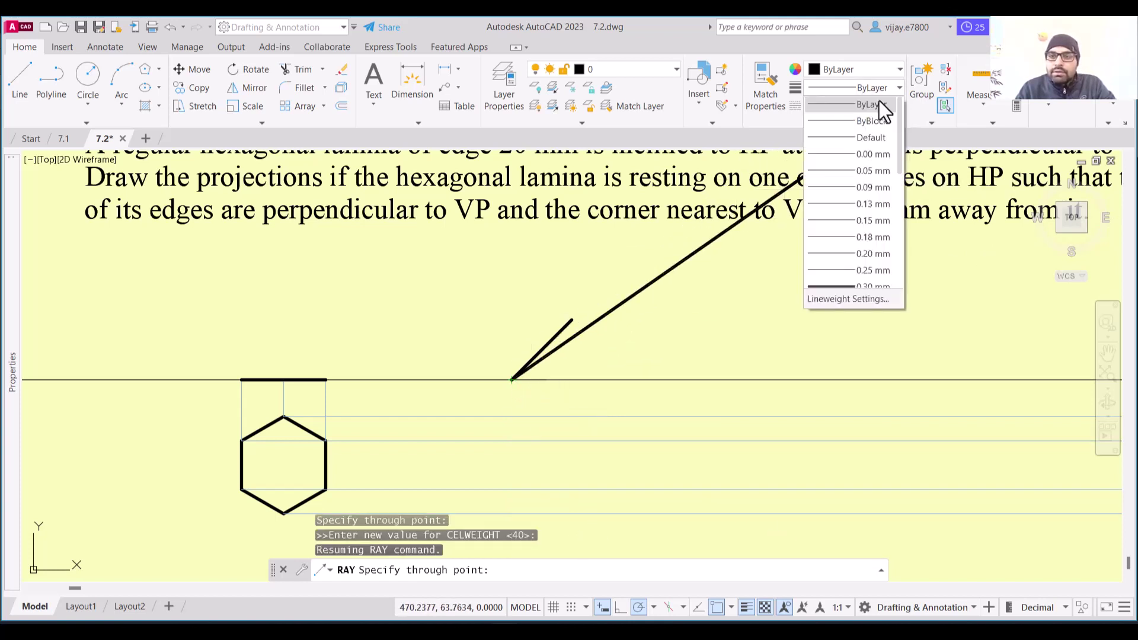
pyautogui.click(852, 153)
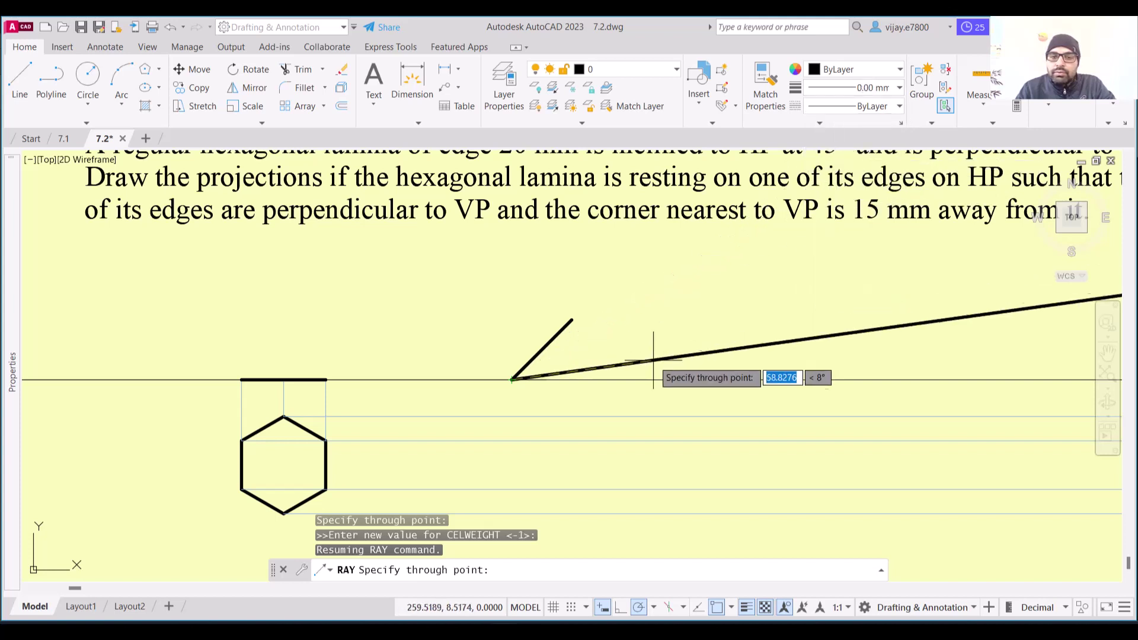
pyautogui.click(512, 457)
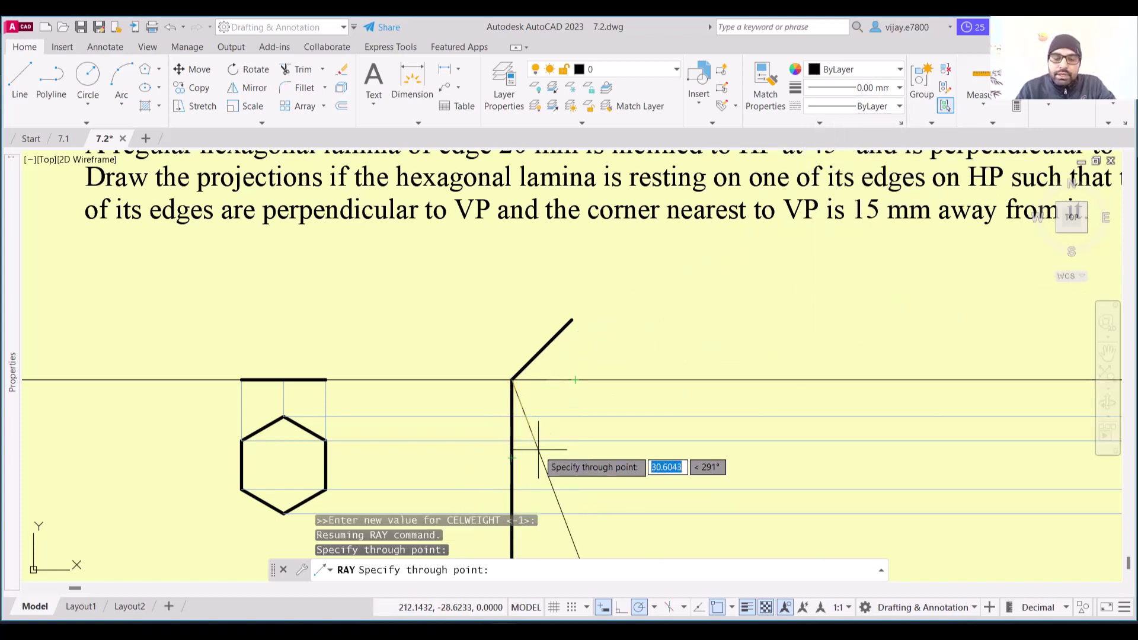
pyautogui.press('Escape')
pyautogui.hotkey('ctrl', 'z')
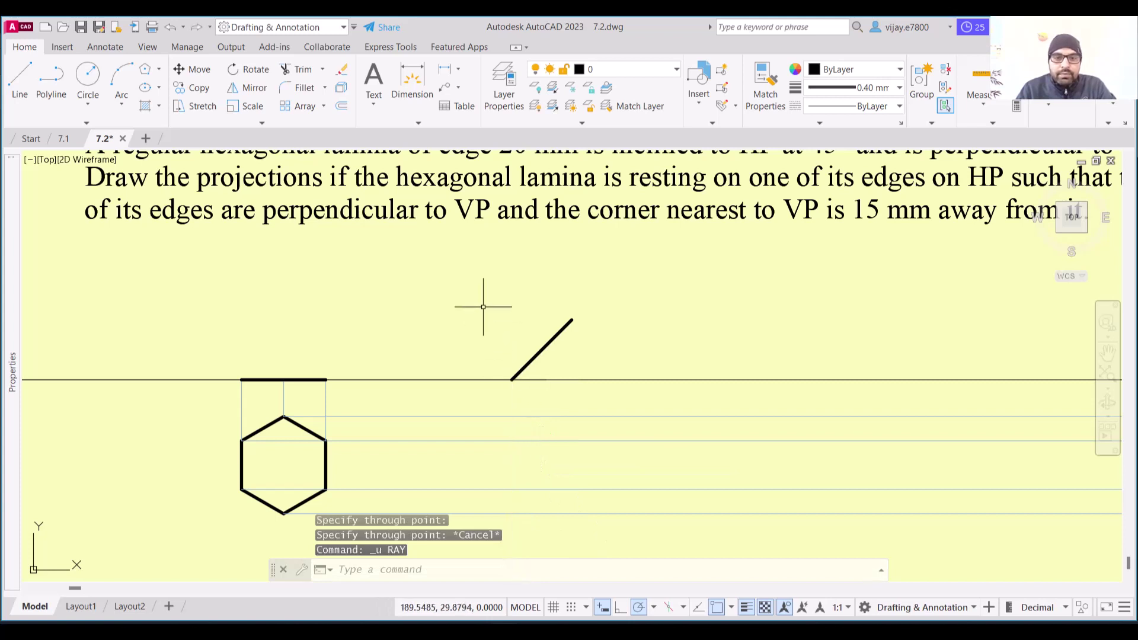
pyautogui.rightClick(483, 306)
pyautogui.moveTo(538, 333)
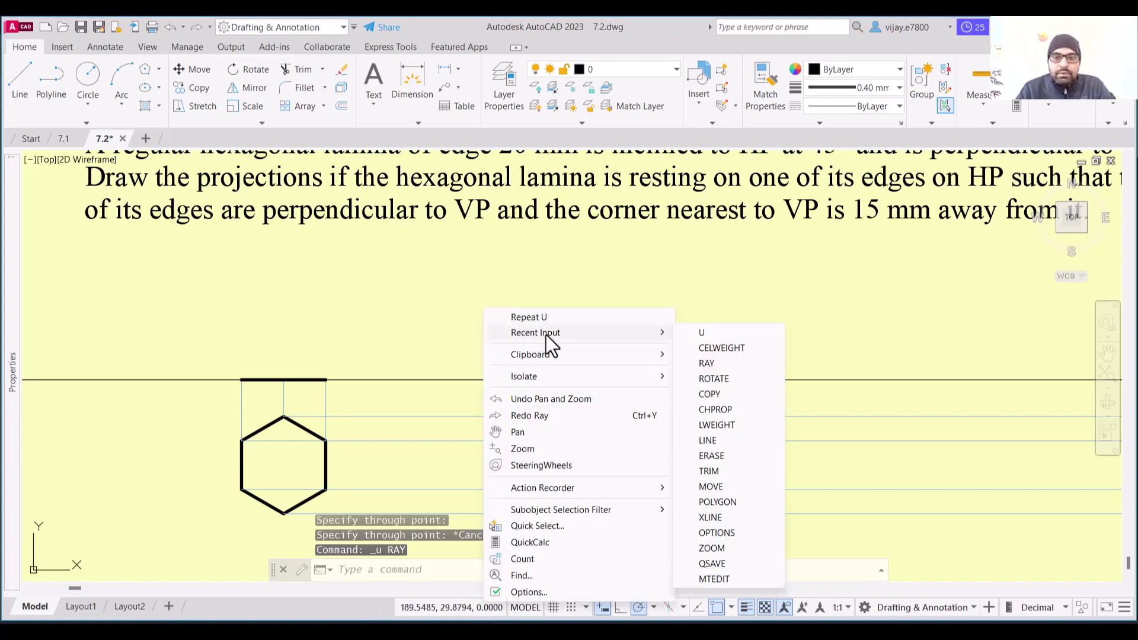
pyautogui.click(705, 363)
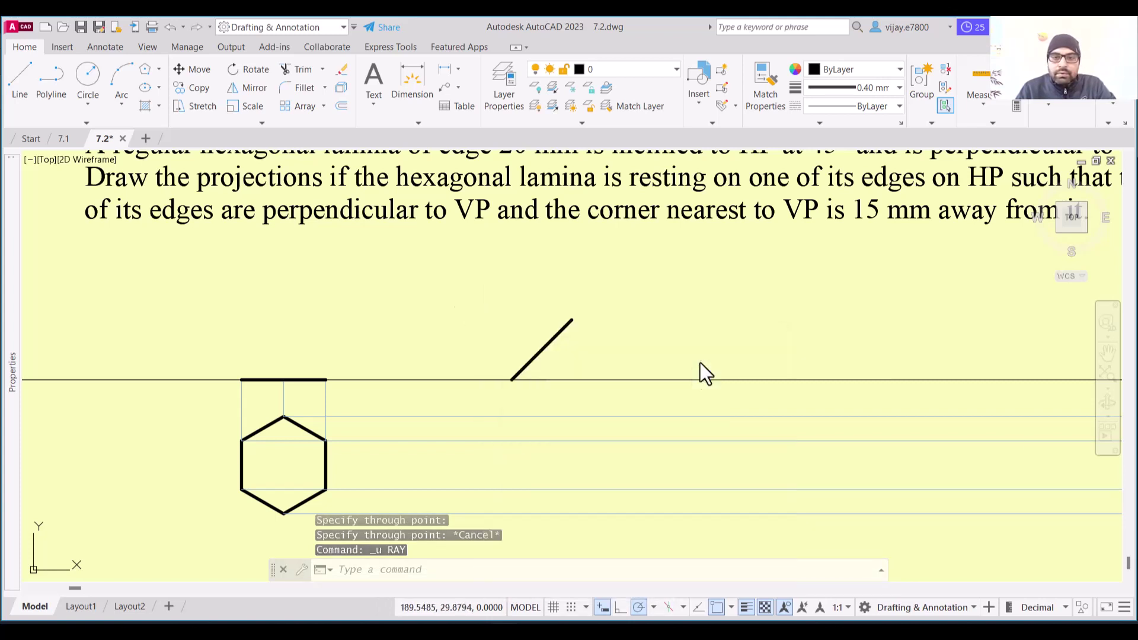
pyautogui.click(512, 378)
pyautogui.press('Escape')
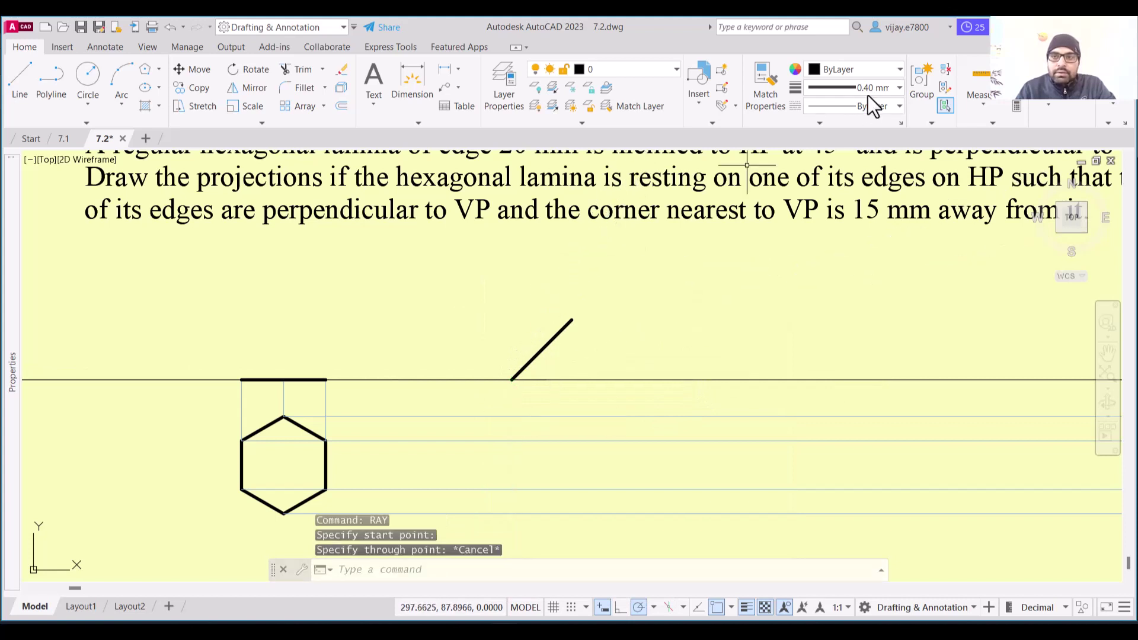
# - Set the current lineweight to 0.00 mm and draw a ray straight down from the inclined line's lower end
pyautogui.click(871, 89)
pyautogui.scroll(5, 856, 157)
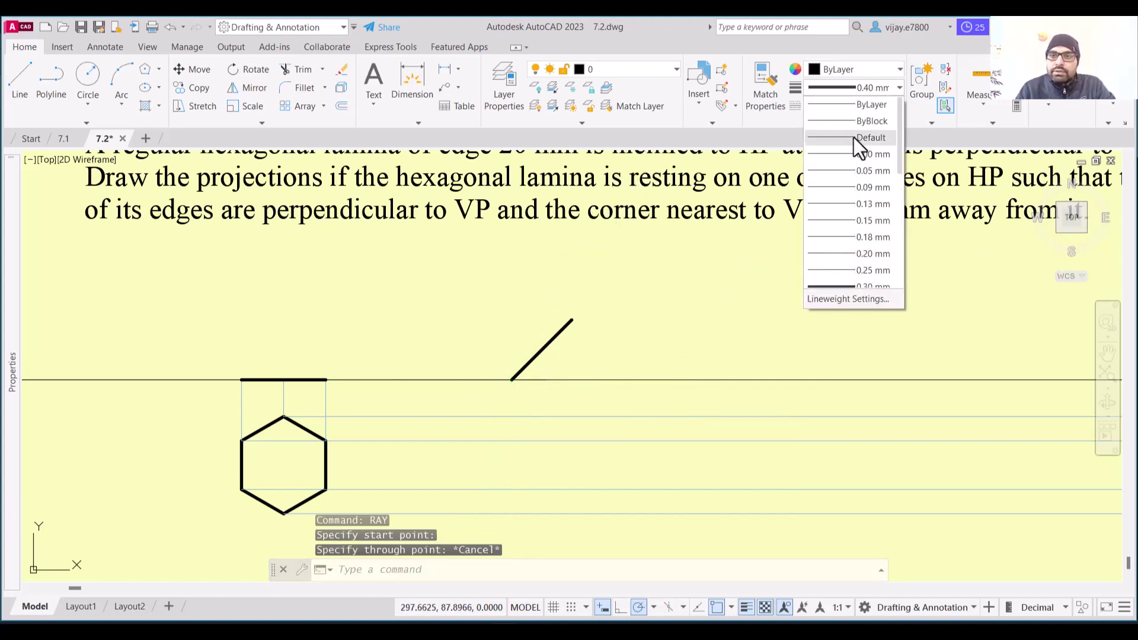
pyautogui.click(849, 155)
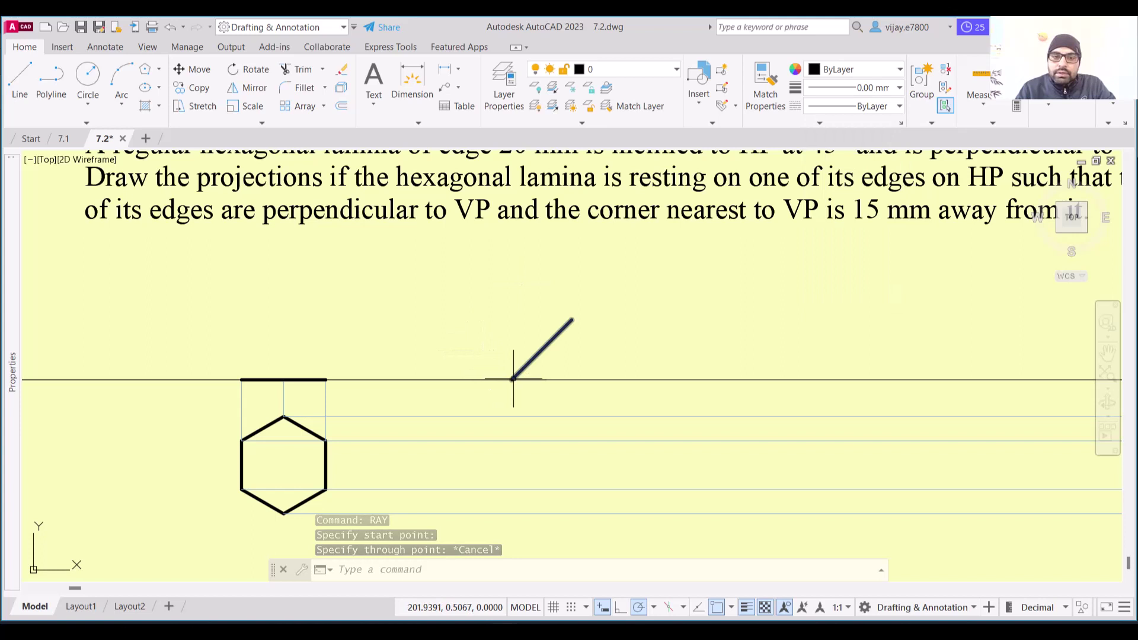
pyautogui.click(84, 124)
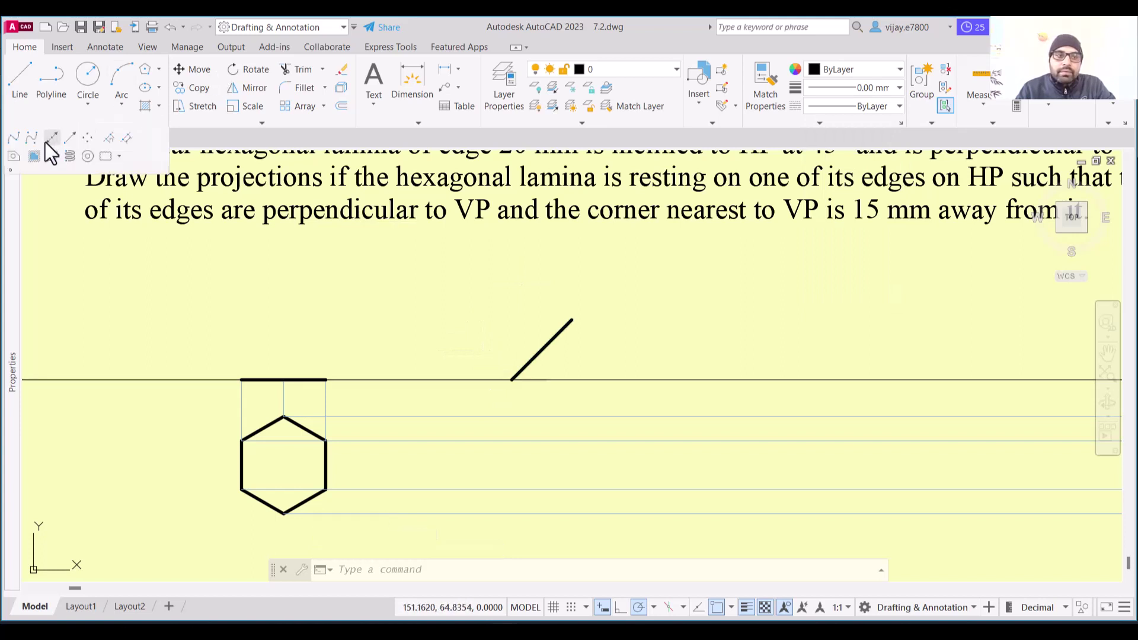
pyautogui.click(67, 141)
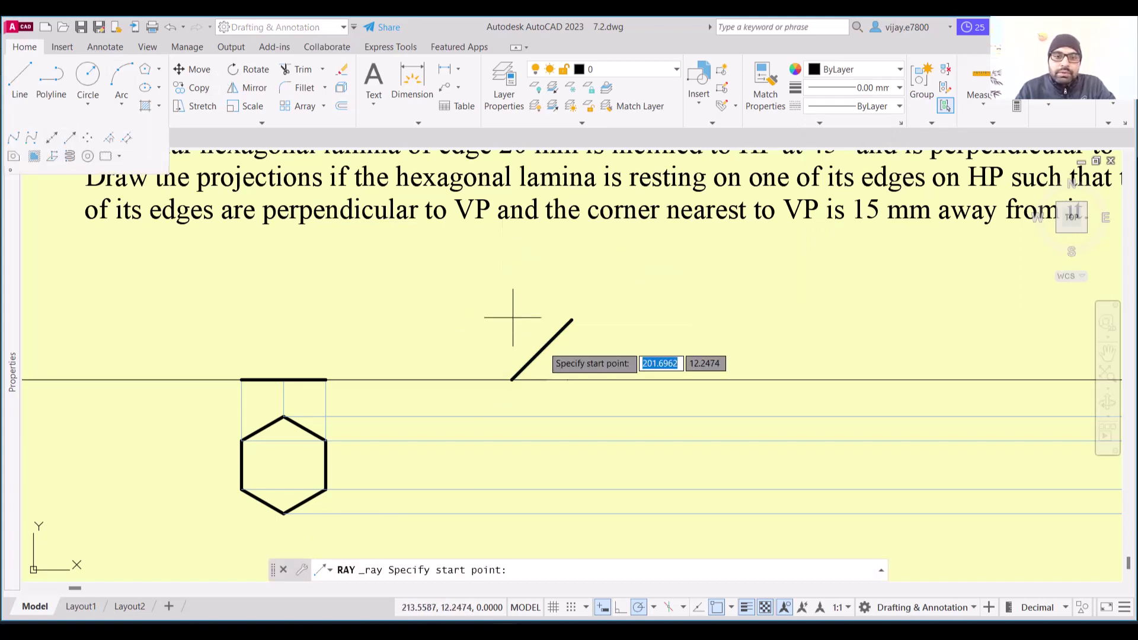
pyautogui.click(511, 379)
pyautogui.click(511, 401)
pyautogui.press('Return')
# - Draw a ray straight down from the upper end of the inclined front-view line
pyautogui.rightClick(621, 336)
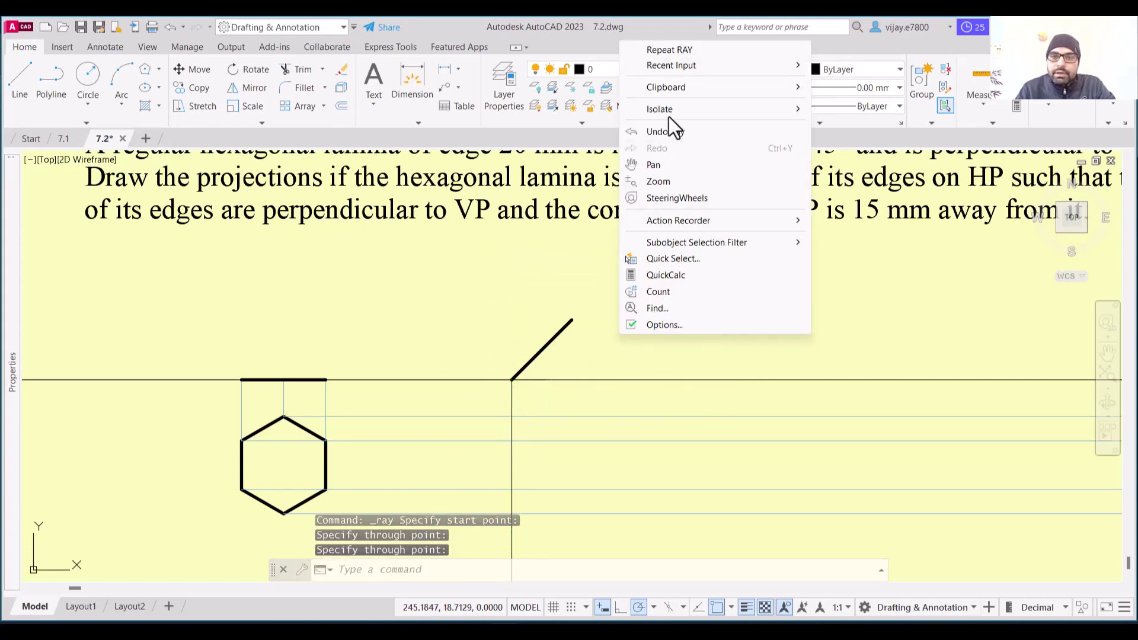
pyautogui.press('Escape')
pyautogui.rightClick(921, 135)
pyautogui.click(976, 152)
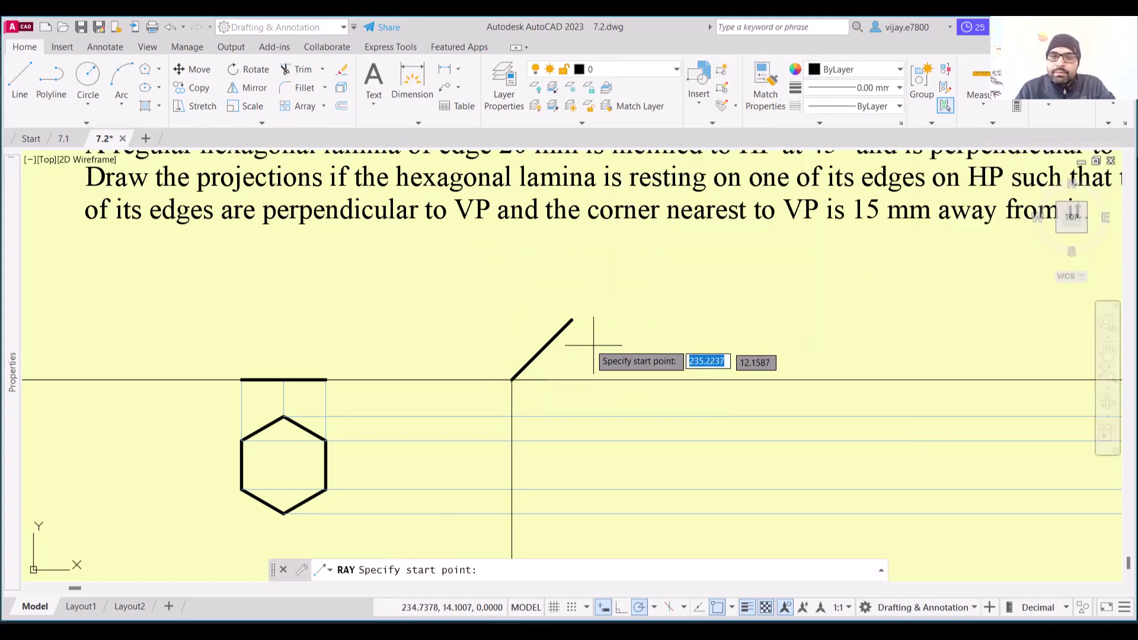
pyautogui.click(571, 320)
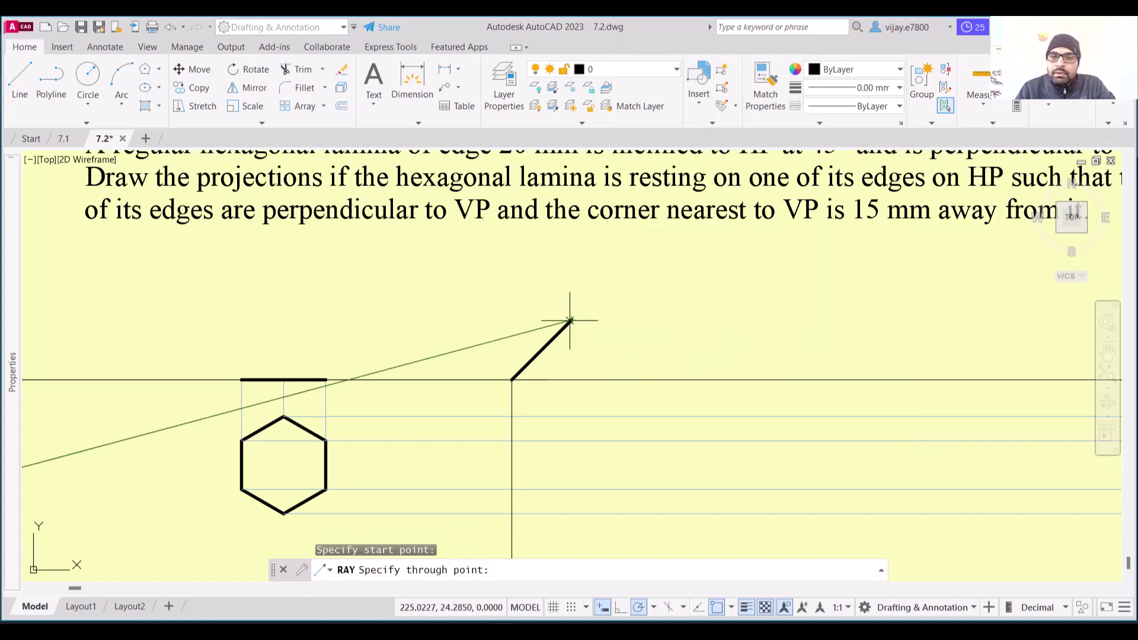
pyautogui.click(570, 381)
pyautogui.press('Return')
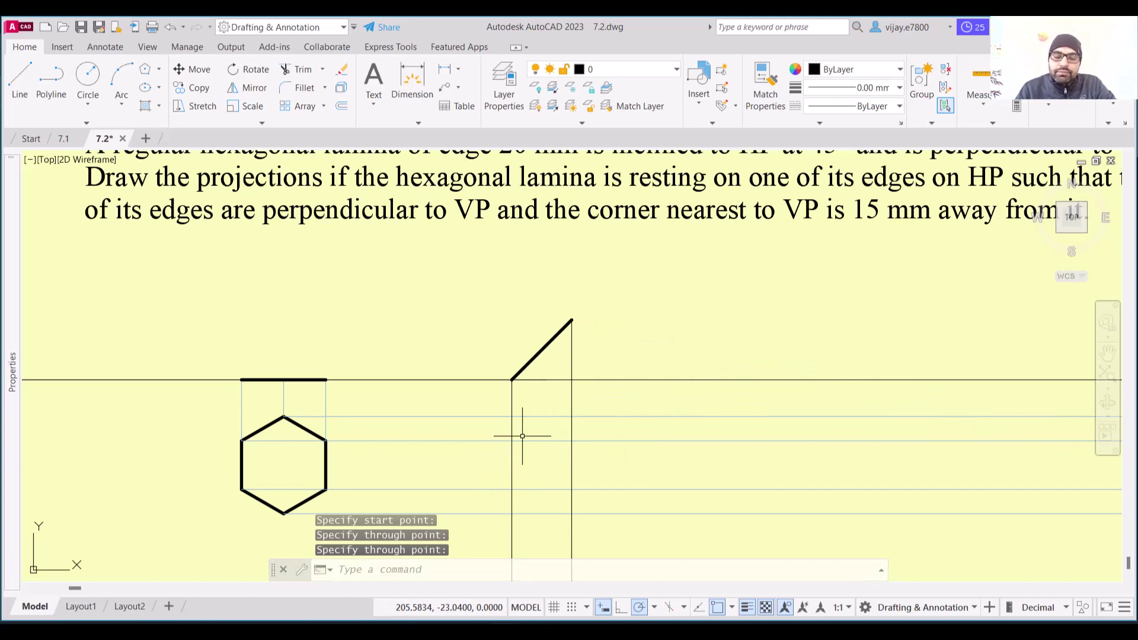
# - Draw a ray straight down from the midpoint of the inclined front-view line
pyautogui.rightClick(699, 327)
pyautogui.click(705, 327)
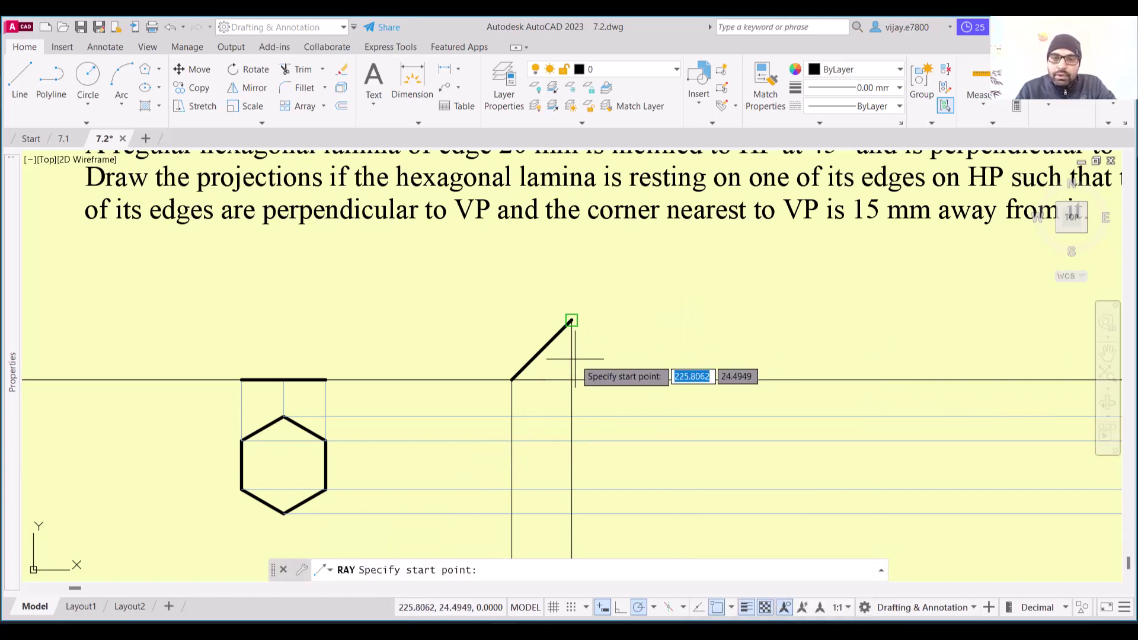
pyautogui.click(542, 350)
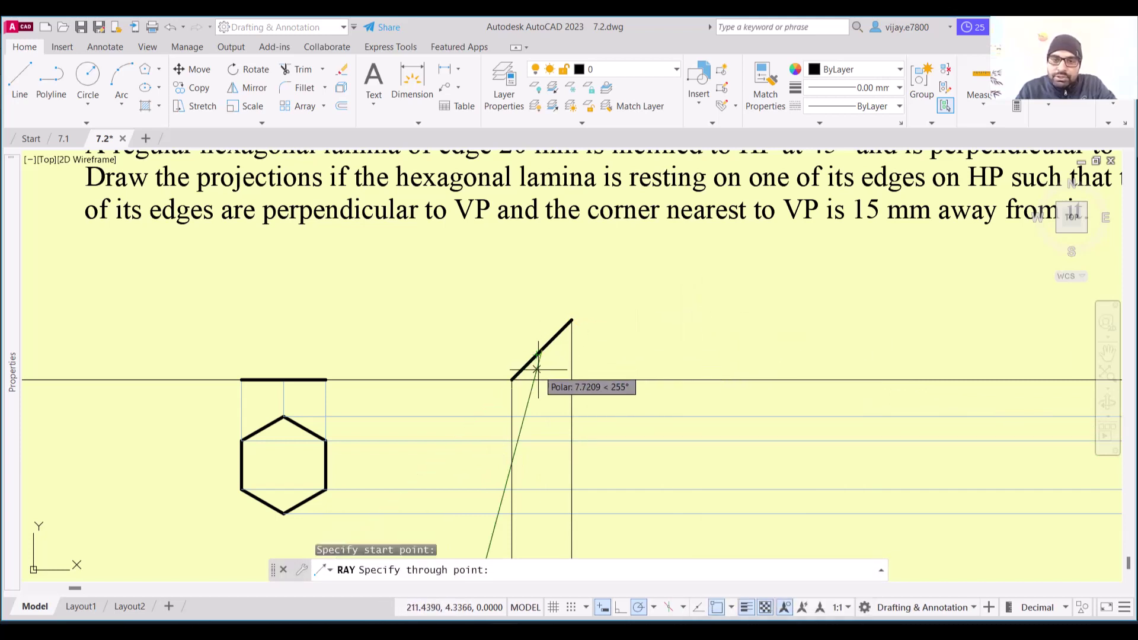
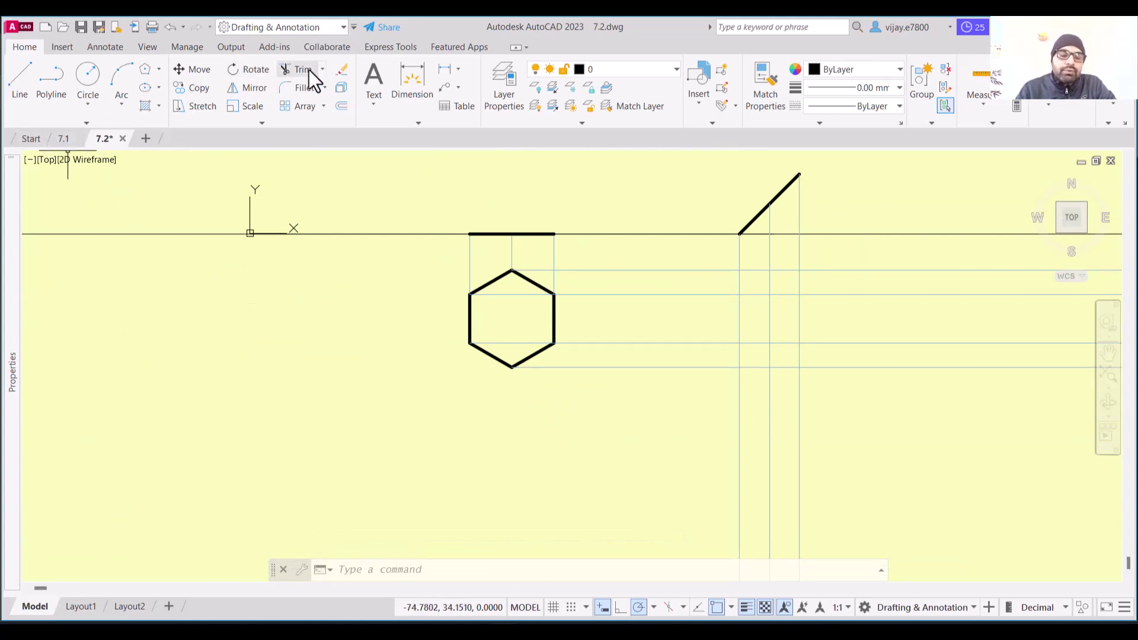
# - Add a multiline text label "a" outside the hexagon near its upper-left corner
pyautogui.click(376, 109)
pyautogui.click(386, 131)
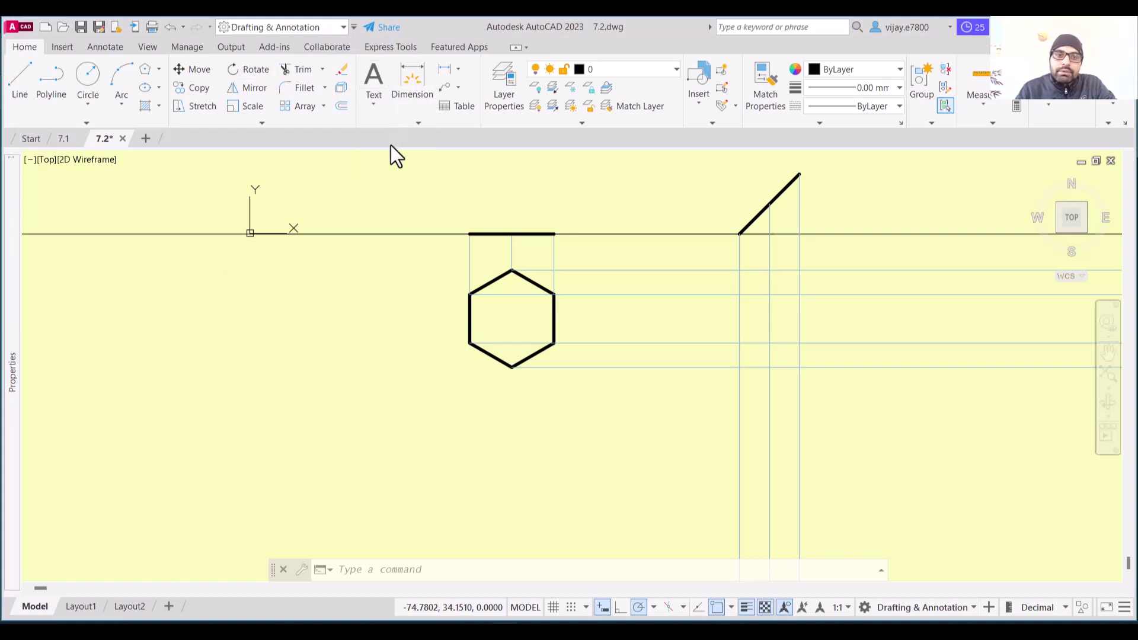
pyautogui.click(427, 283)
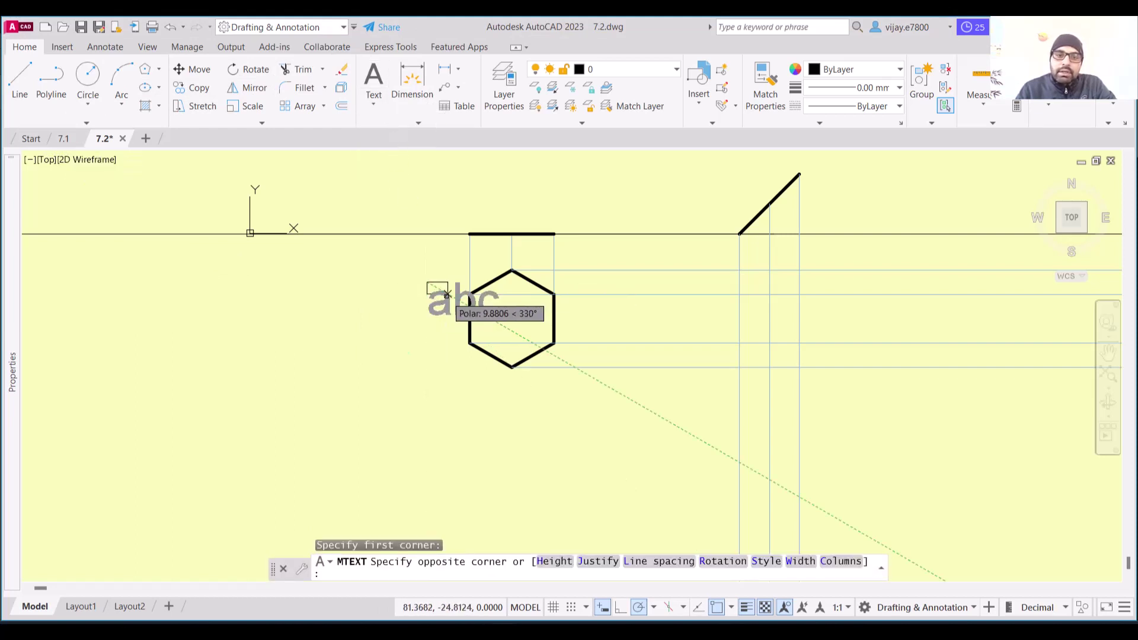
pyautogui.click(453, 336)
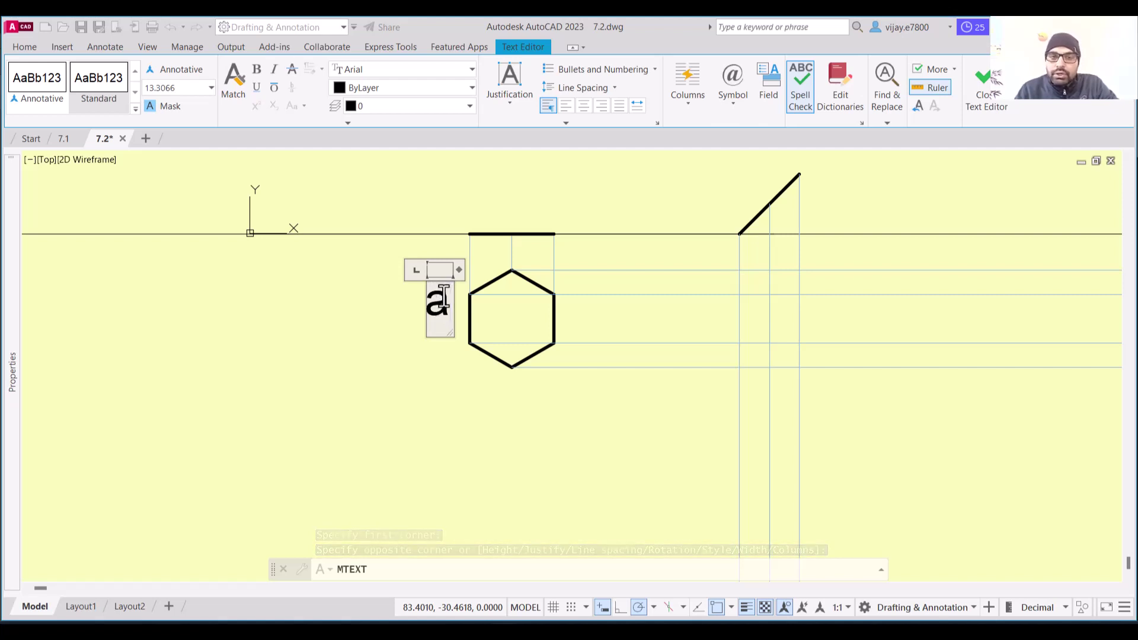
pyautogui.click(415, 316)
# - Set the text height of the label "a" to 3
pyautogui.click(434, 302)
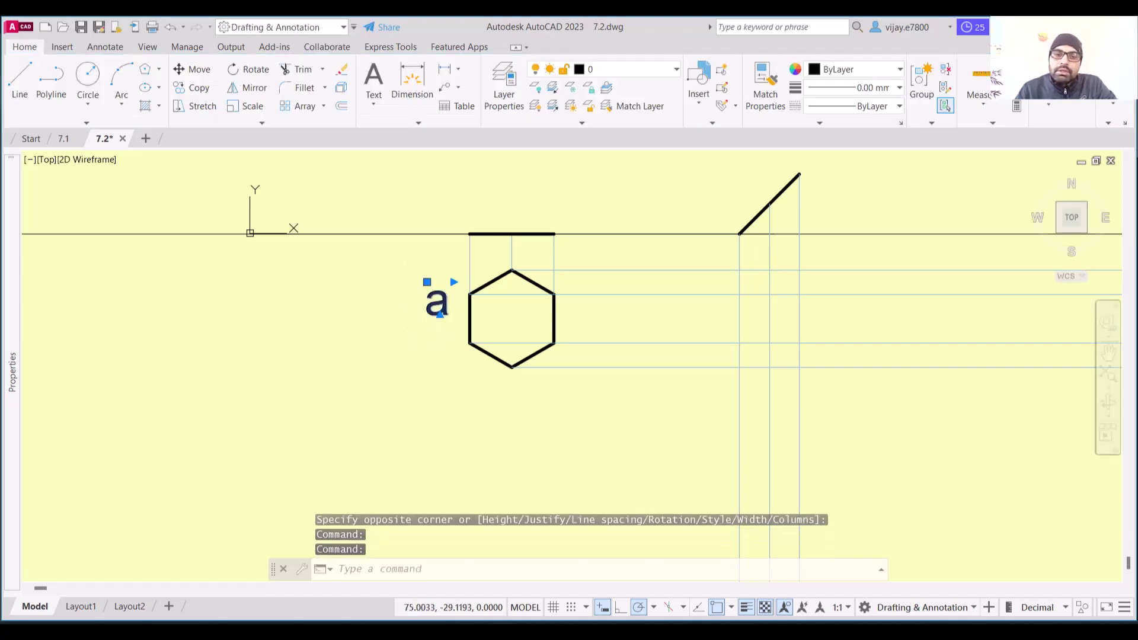
pyautogui.doubleClick(437, 305)
pyautogui.moveTo(452, 307); pyautogui.dragTo(431, 306)
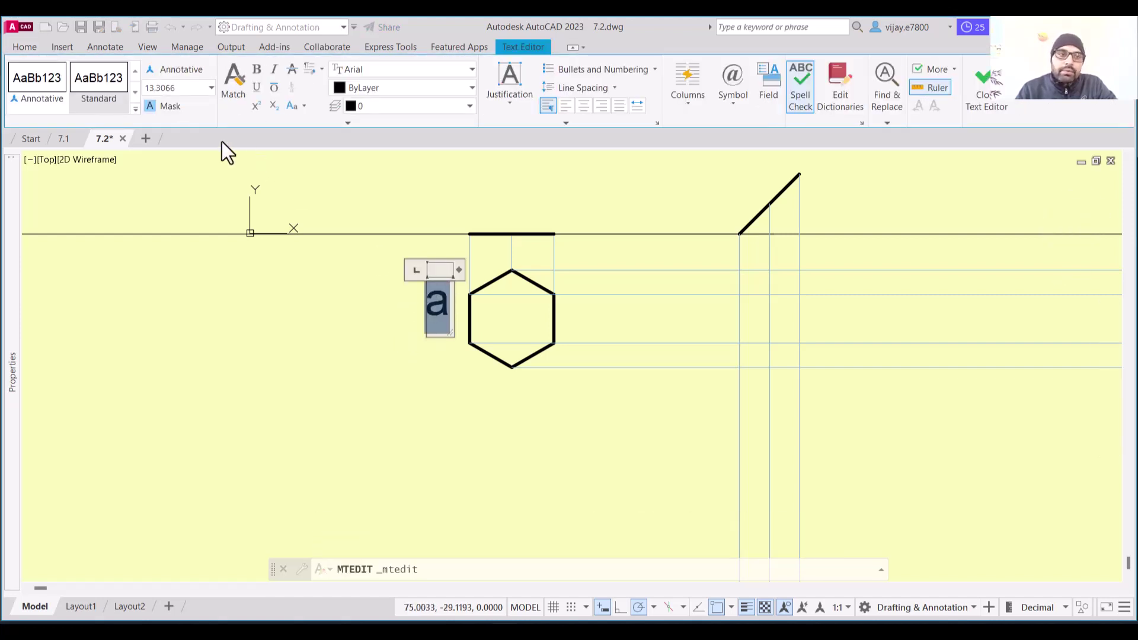
pyautogui.click(154, 92)
pyautogui.write('3')
pyautogui.press('Return')
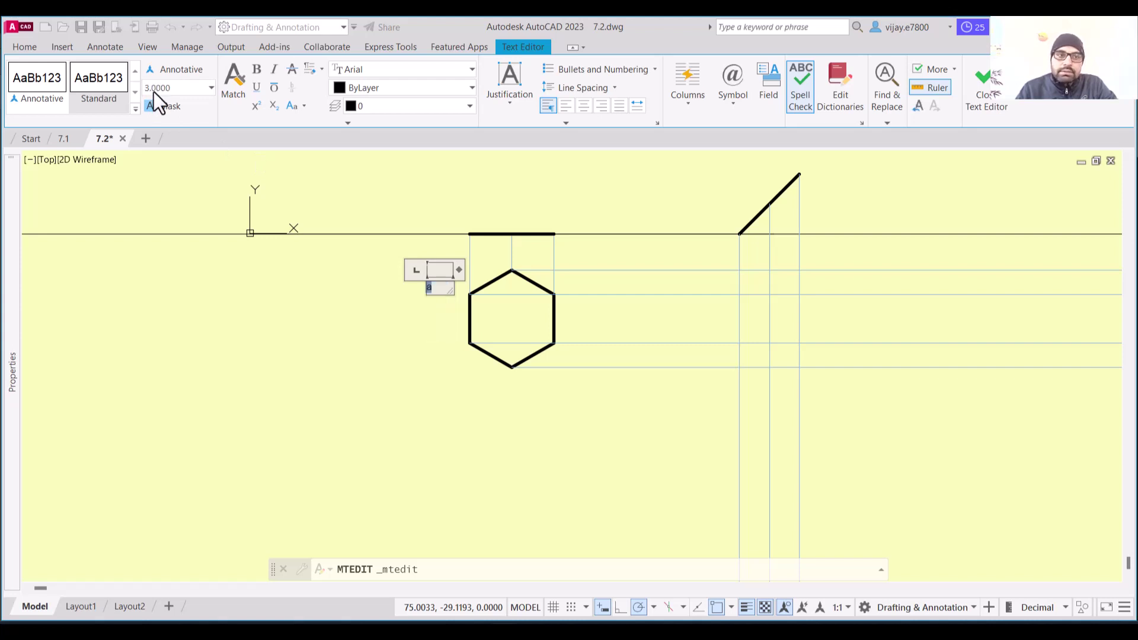
pyautogui.scroll(2, 412, 293)
pyautogui.click(389, 304)
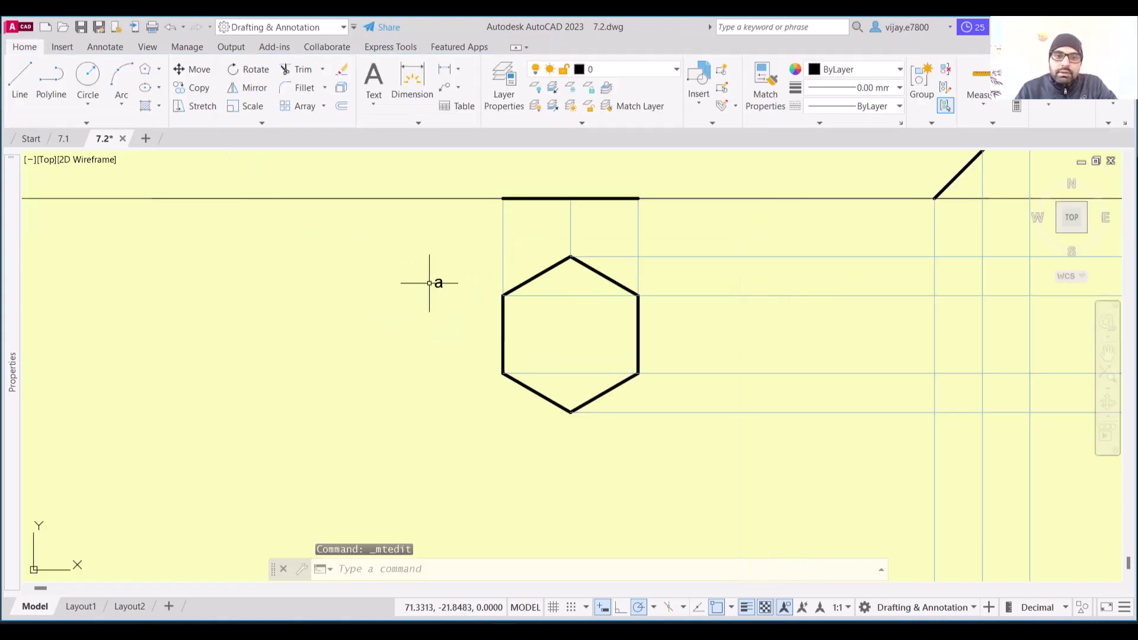
# - Move the label "a" close to the hexagon's upper-left corner
pyautogui.click(437, 279)
pyautogui.click(435, 275)
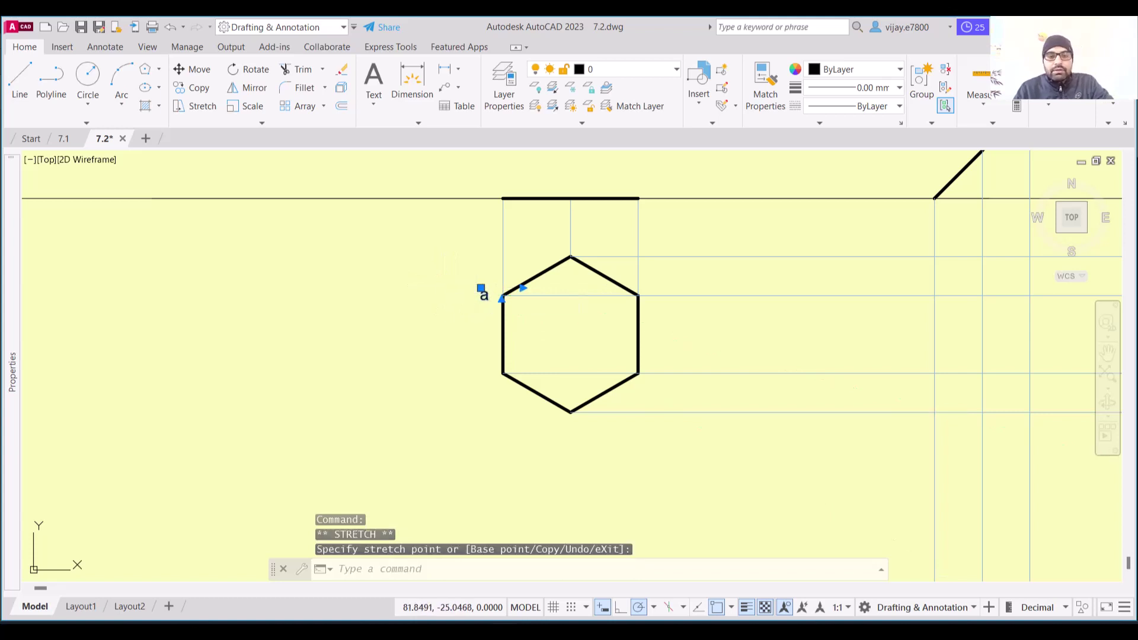
pyautogui.click(476, 290)
# - Copy the label "a" and paste it beside the hexagon's lower-left and bottom corners
pyautogui.hotkey('ctrl', 'c')
pyautogui.click(472, 375)
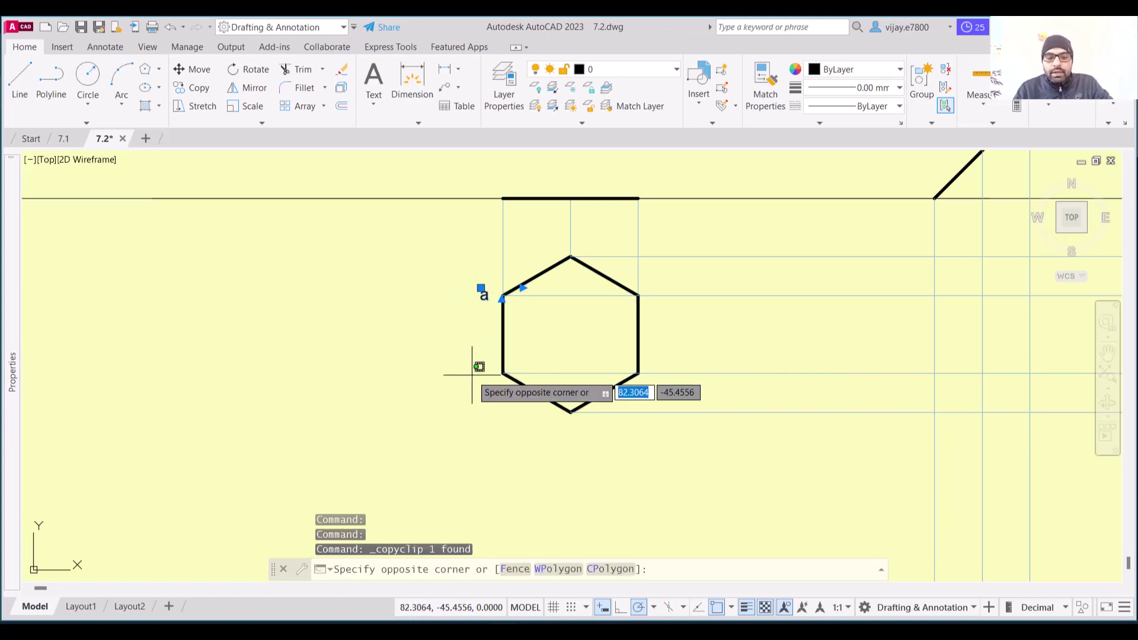
pyautogui.press('Escape')
pyautogui.hotkey('ctrl', 'v')
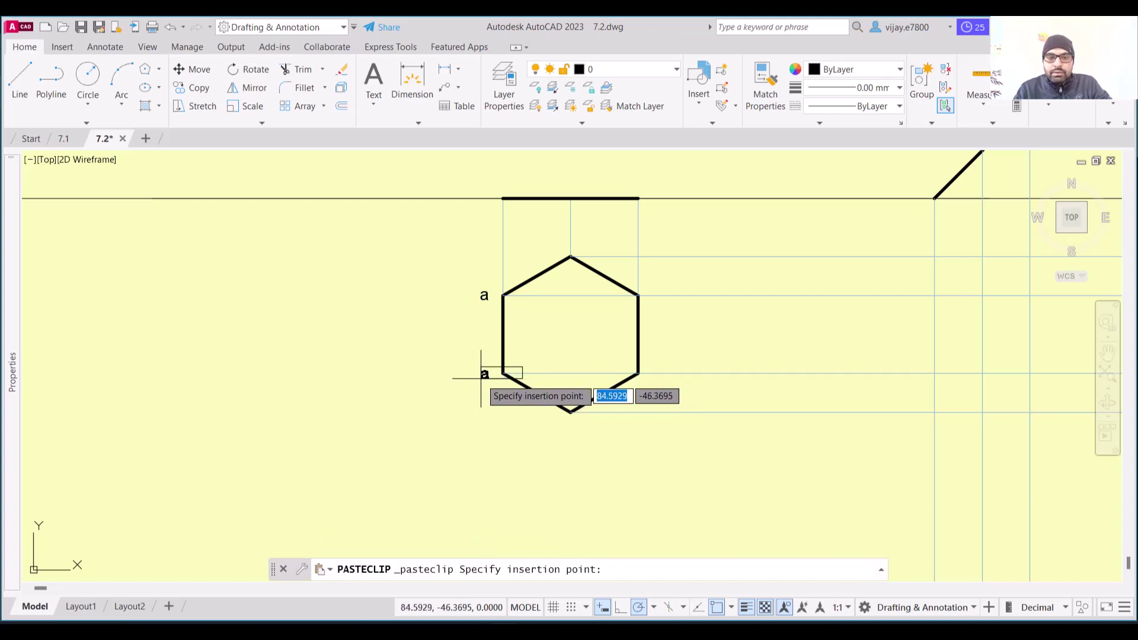
pyautogui.click(483, 382)
pyautogui.hotkey('ctrl', 'v')
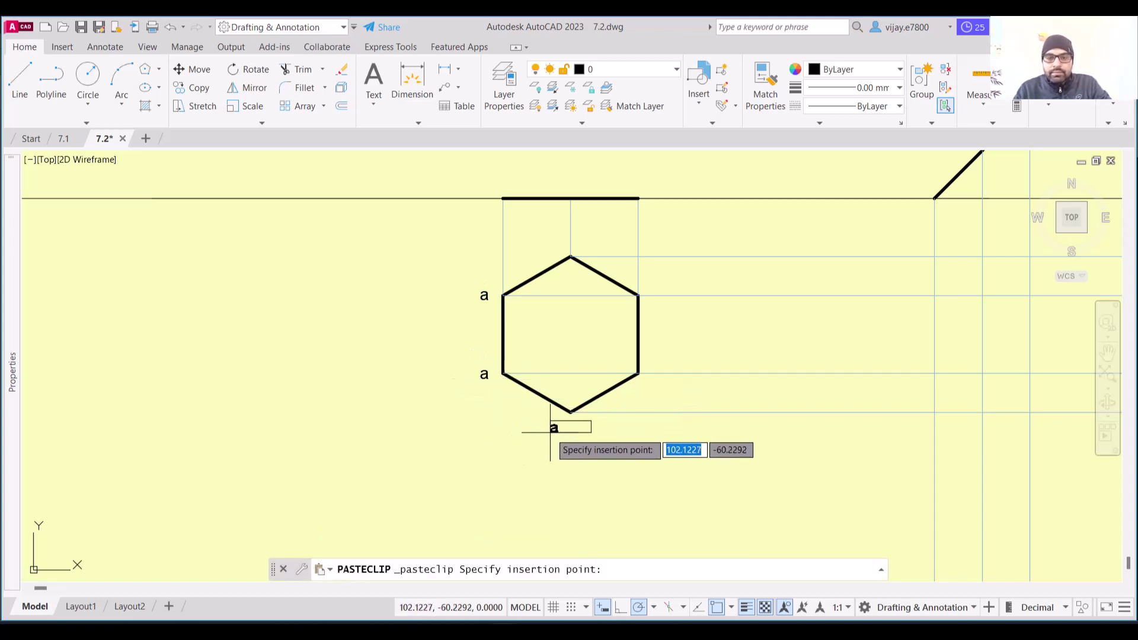
pyautogui.click(563, 430)
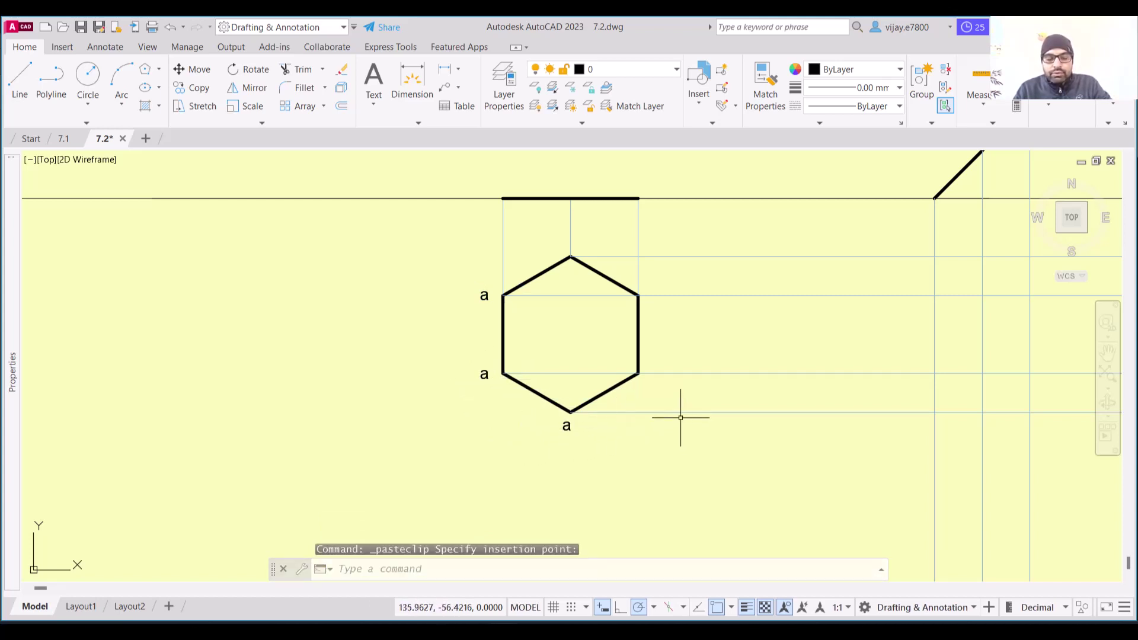
# - Paste the copied label beside the hexagon's lower-right, upper-right and top corners
pyautogui.hotkey('ctrl', 'v')
pyautogui.click(640, 387)
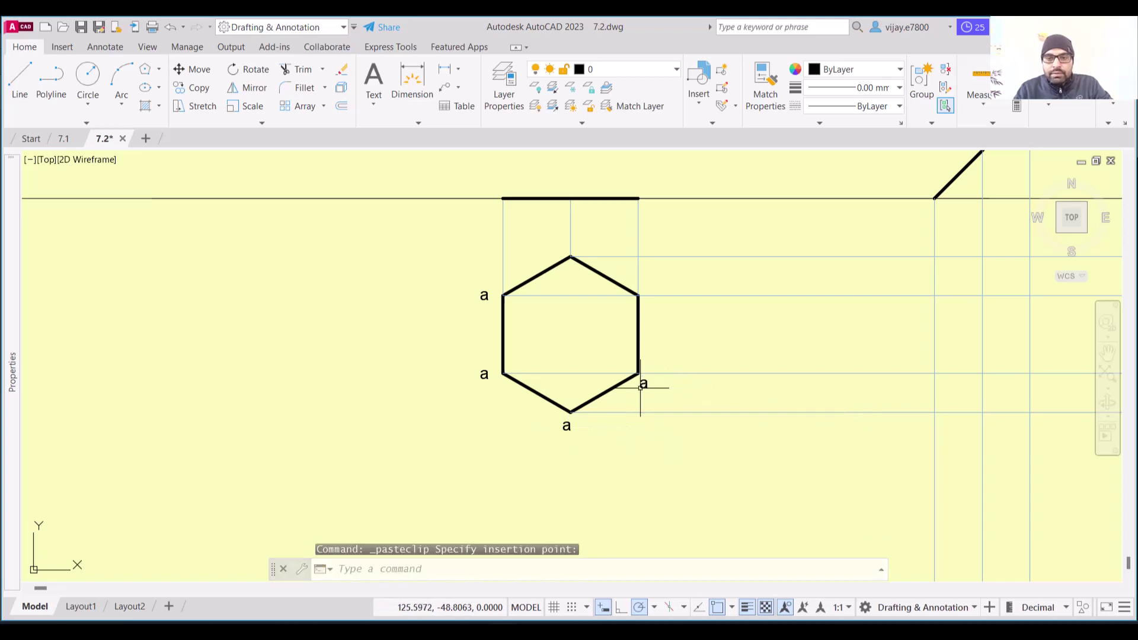
pyautogui.hotkey('ctrl', 'v')
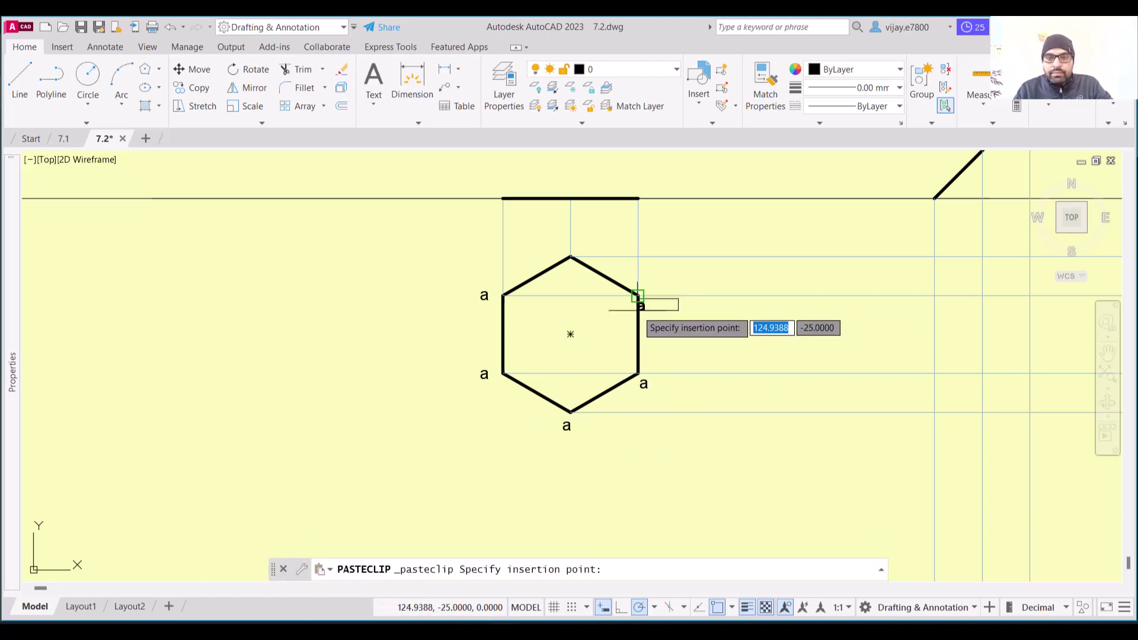
pyautogui.click(645, 311)
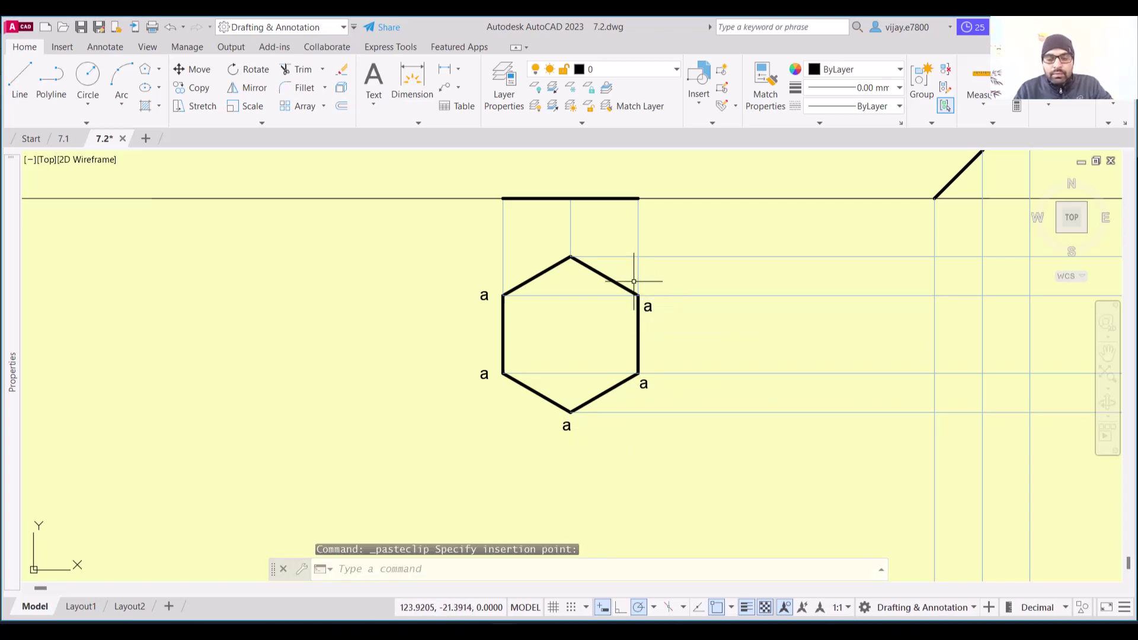
pyautogui.hotkey('ctrl', 'v')
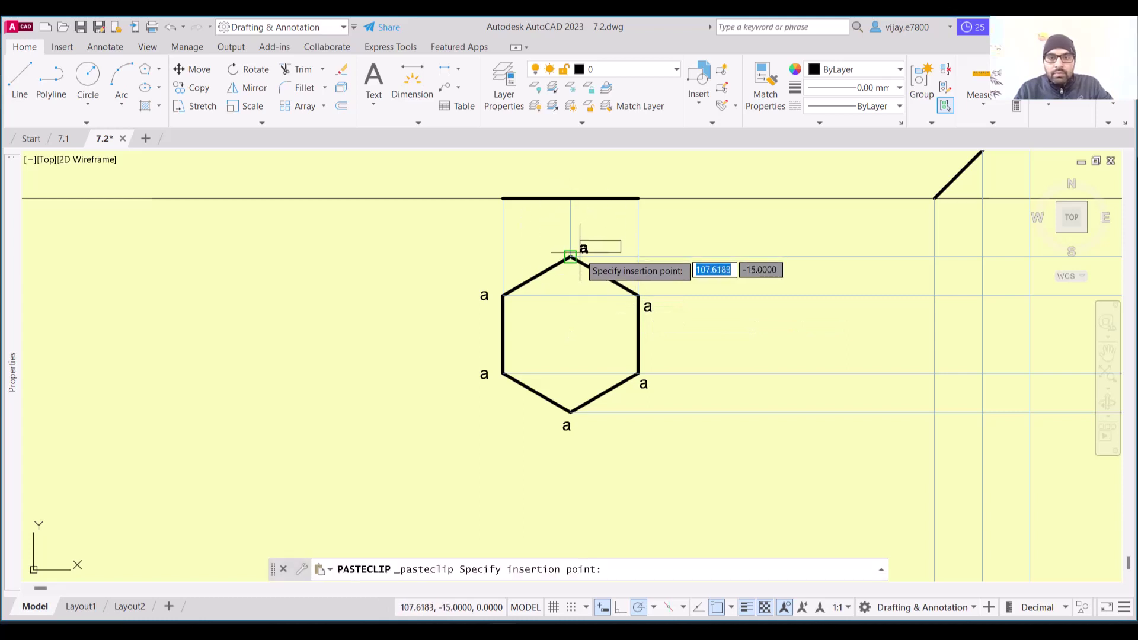
pyautogui.click(576, 250)
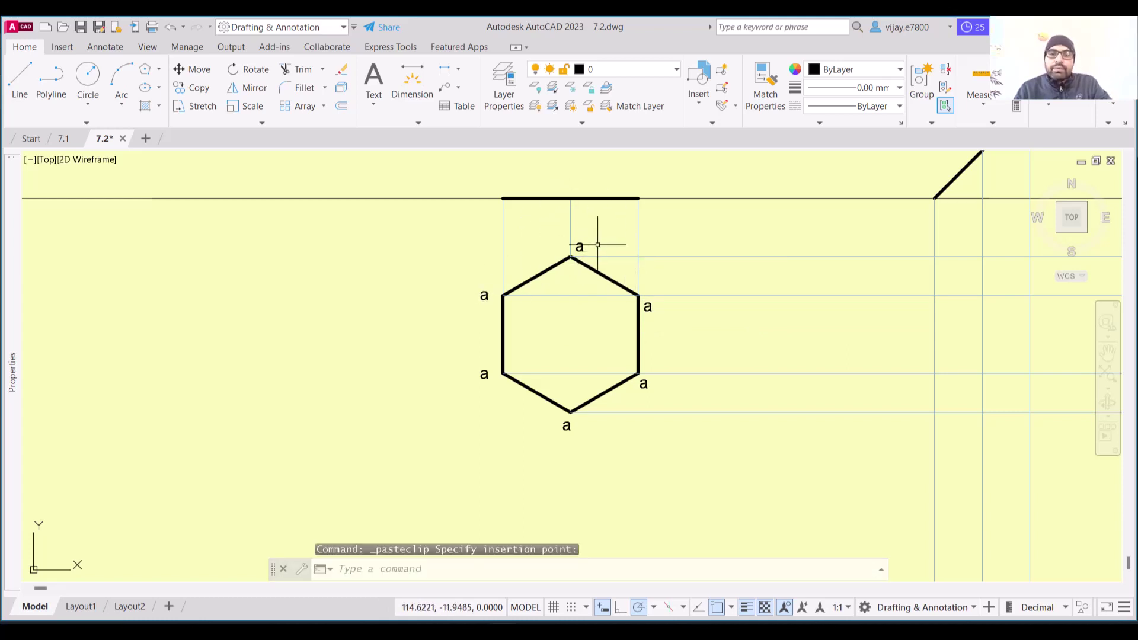
# - Change the label at the hexagon's lower-left corner to "b" and the one at its bottom corner to "c"
pyautogui.click(483, 371)
pyautogui.doubleClick(483, 373)
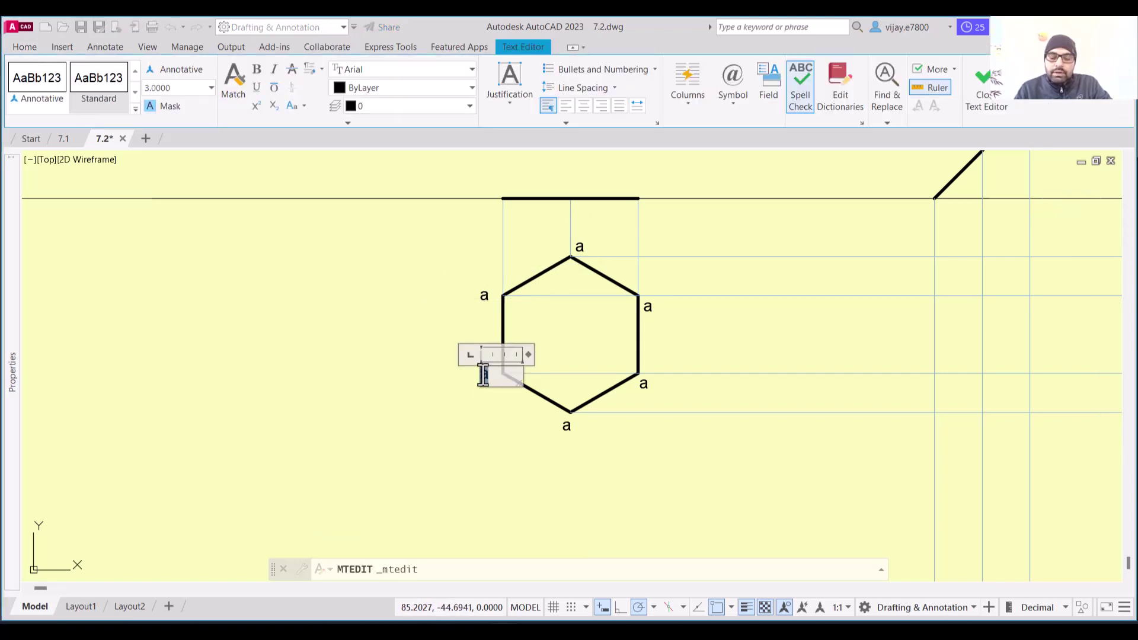
pyautogui.write('b')
pyautogui.click(492, 444)
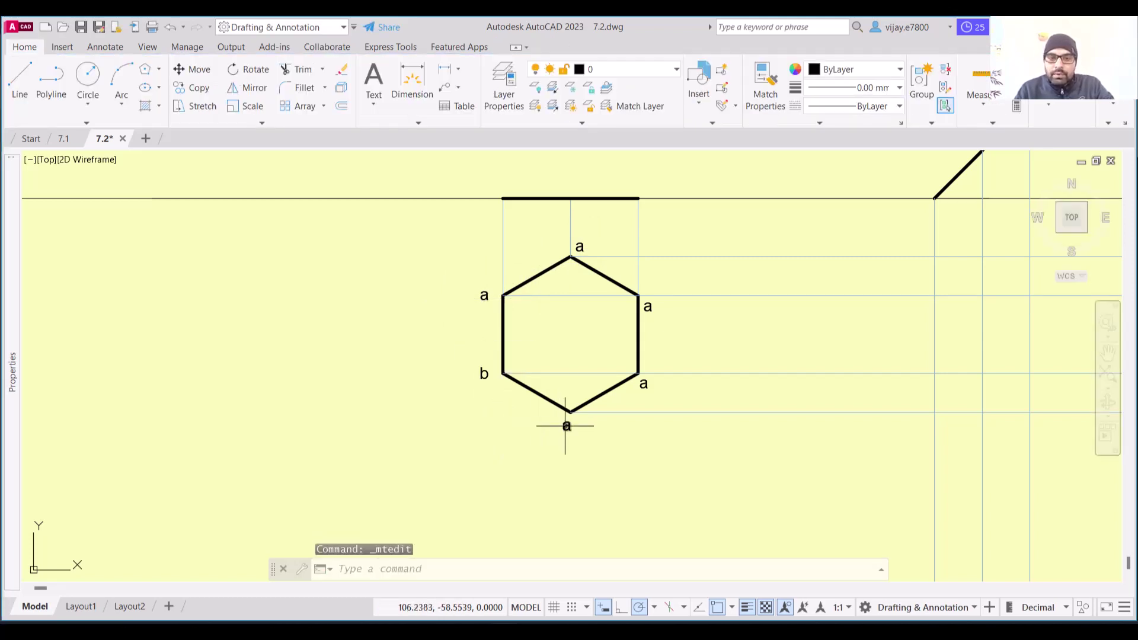
pyautogui.click(566, 425)
pyautogui.doubleClick(565, 424)
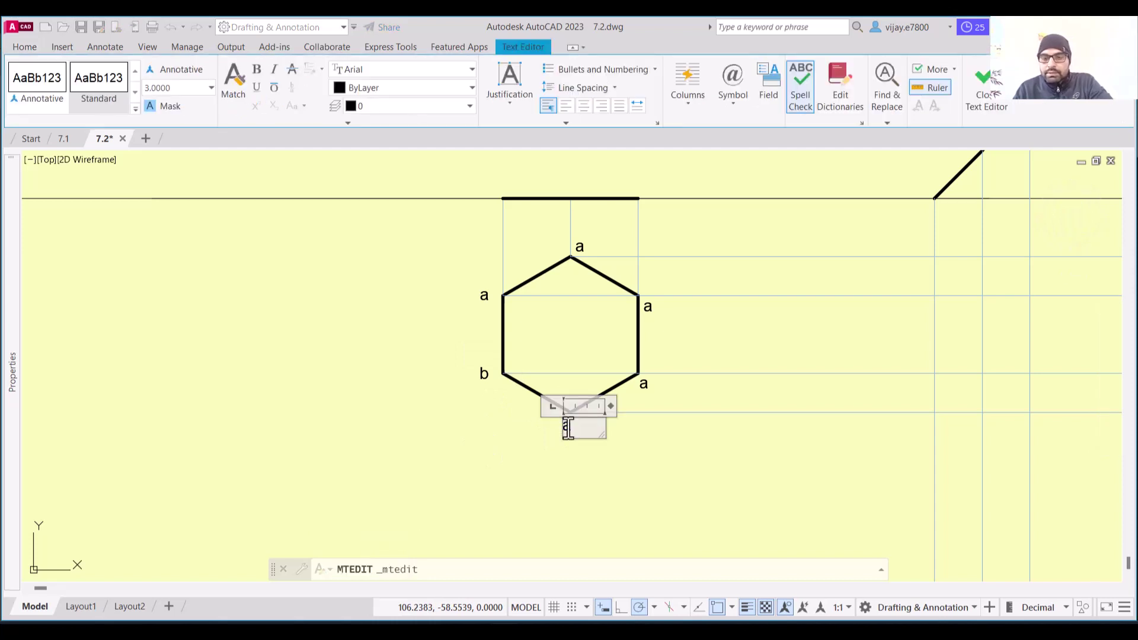
pyautogui.write('c')
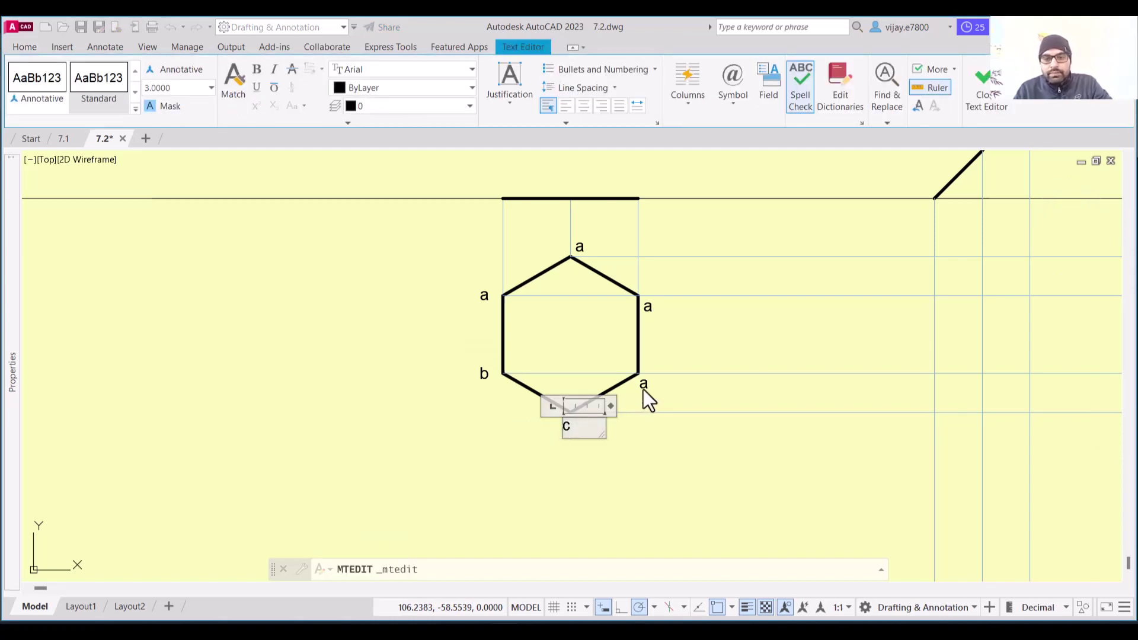
pyautogui.click(642, 389)
# - Change the labels at the hexagon's lower-right, upper-right and top corners to "d", "e" and "f"
pyautogui.click(642, 384)
pyautogui.doubleClick(643, 384)
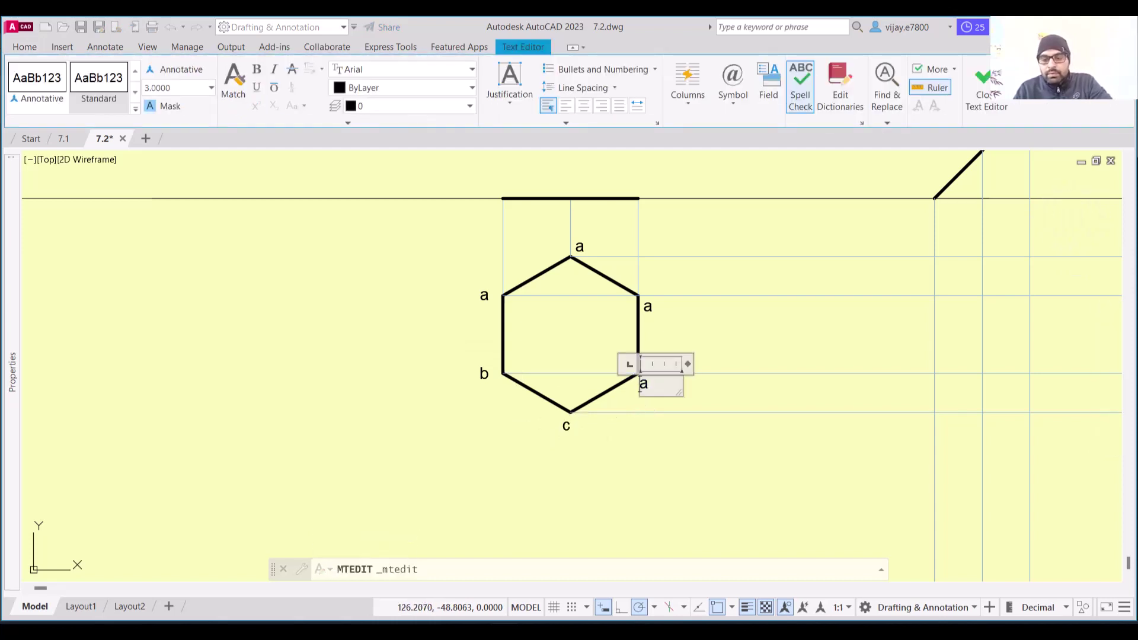
pyautogui.click(650, 310)
pyautogui.doubleClick(648, 307)
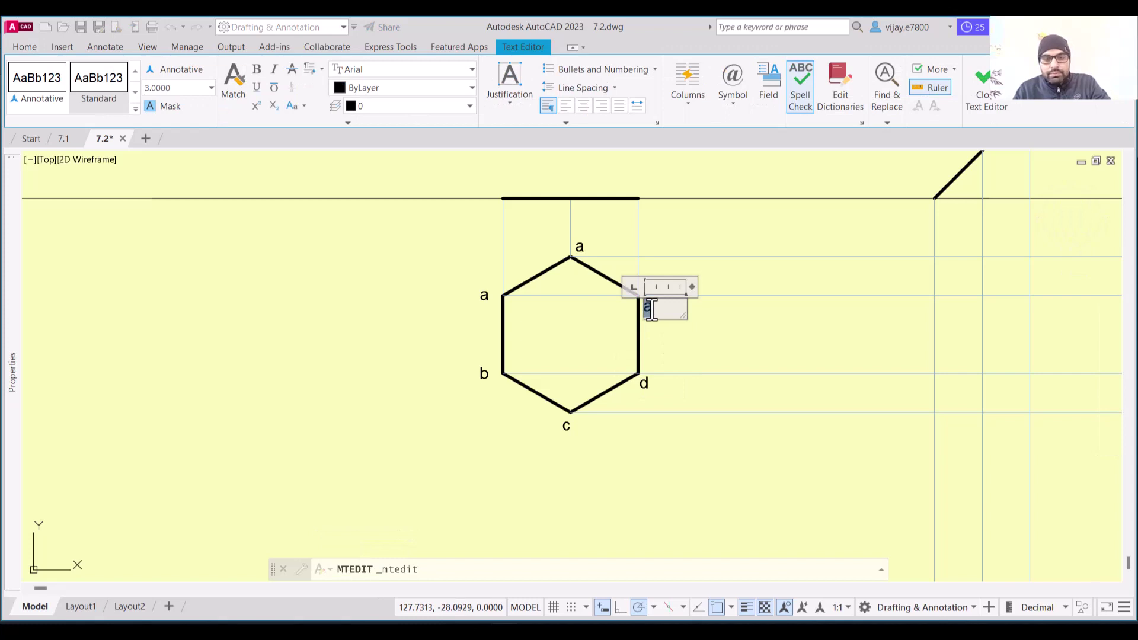
pyautogui.click(580, 248)
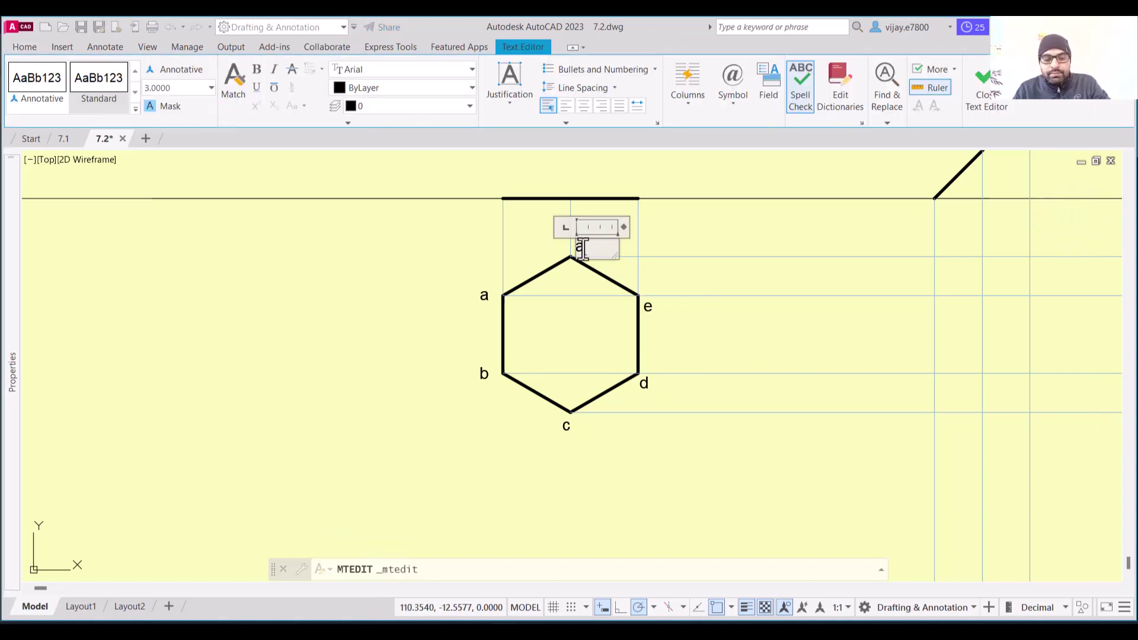
pyautogui.write('f')
pyautogui.click(429, 299)
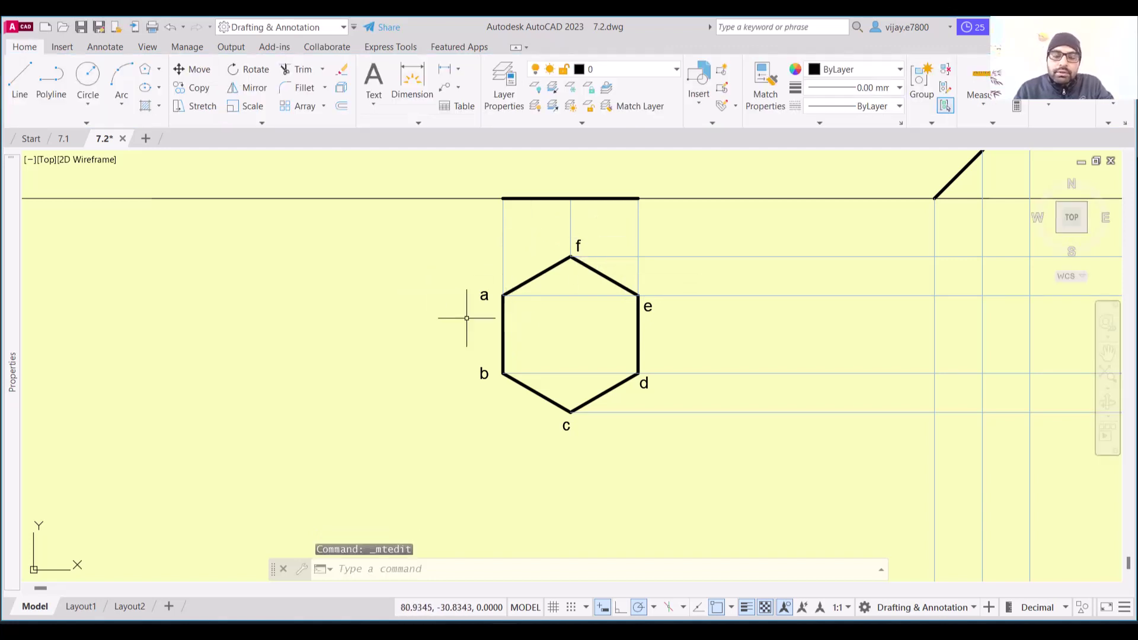
# - Copy the label "a" from the hexagon and paste it above the left end of the horizontal front-view line
pyautogui.moveTo(470, 252); pyautogui.dragTo(442, 270, button='middle')
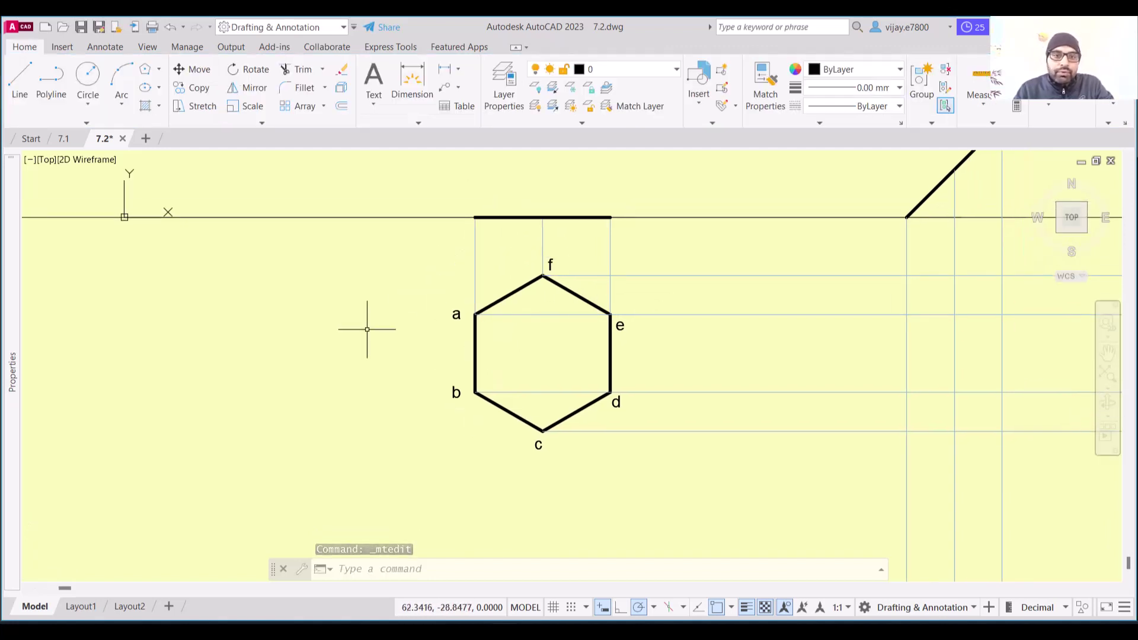
pyautogui.scroll(2, 368, 325)
pyautogui.click(510, 306)
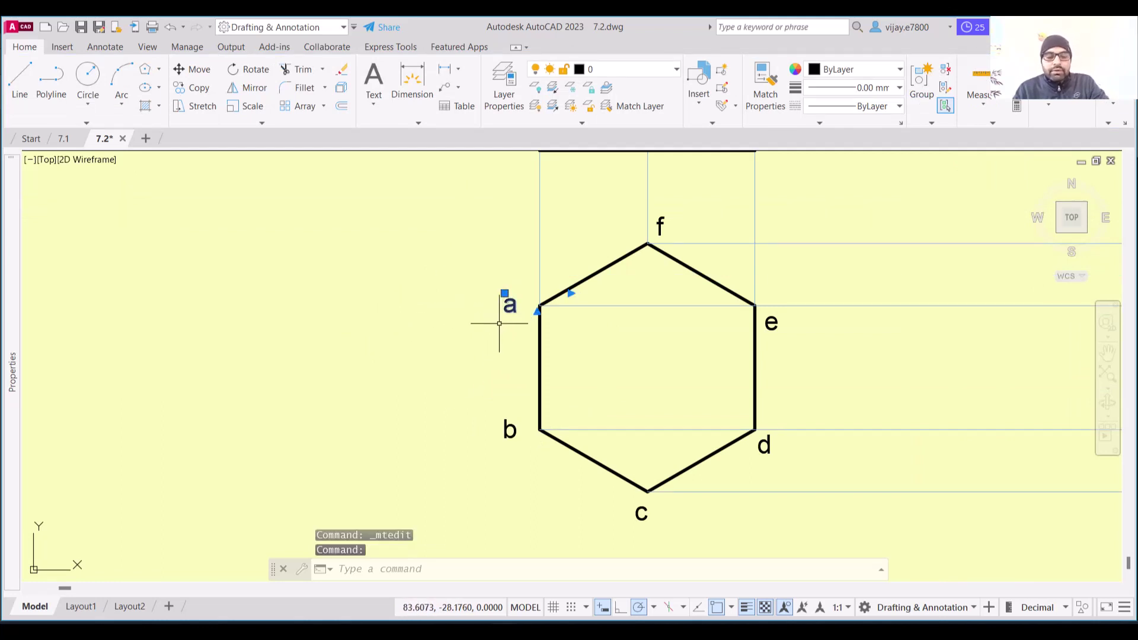
pyautogui.hotkey('ctrl', 'c')
pyautogui.scroll(-2, 494, 282)
pyautogui.moveTo(490, 241); pyautogui.dragTo(422, 330, button='middle')
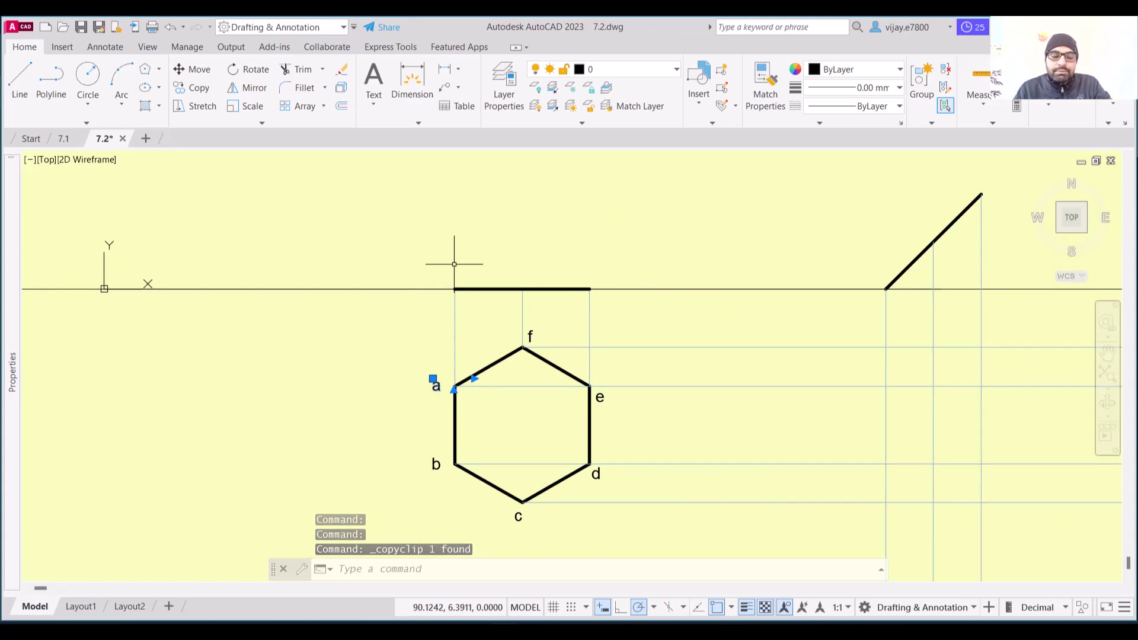
pyautogui.hotkey('ctrl', 'v')
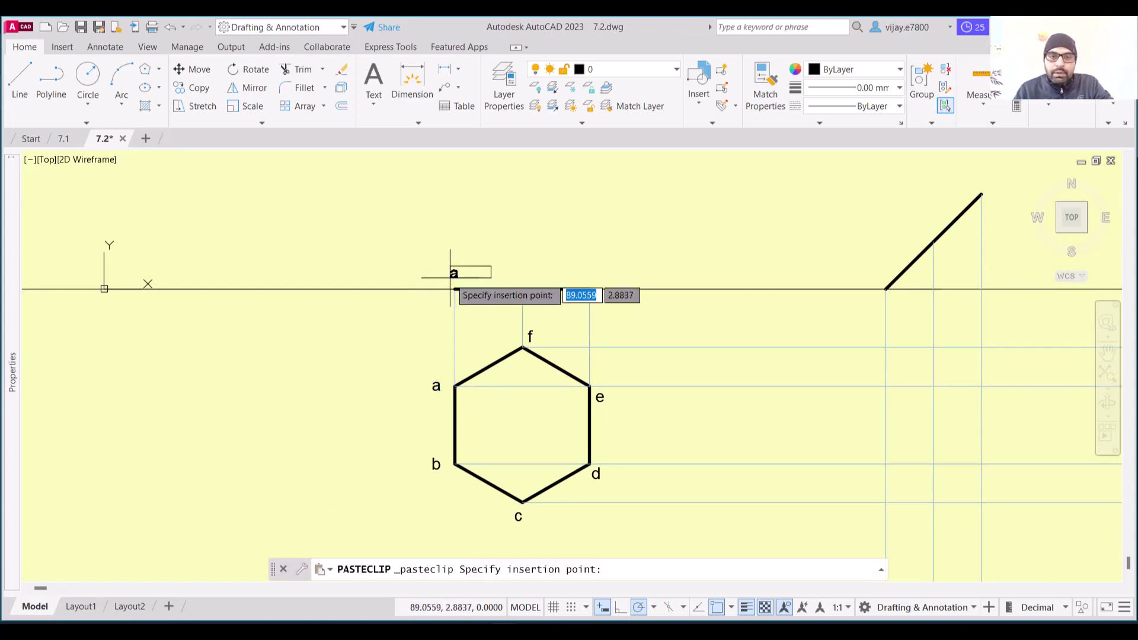
pyautogui.click(451, 272)
# - Change the label above the left end of the horizontal front-view line to "a'b'"
pyautogui.doubleClick(451, 272)
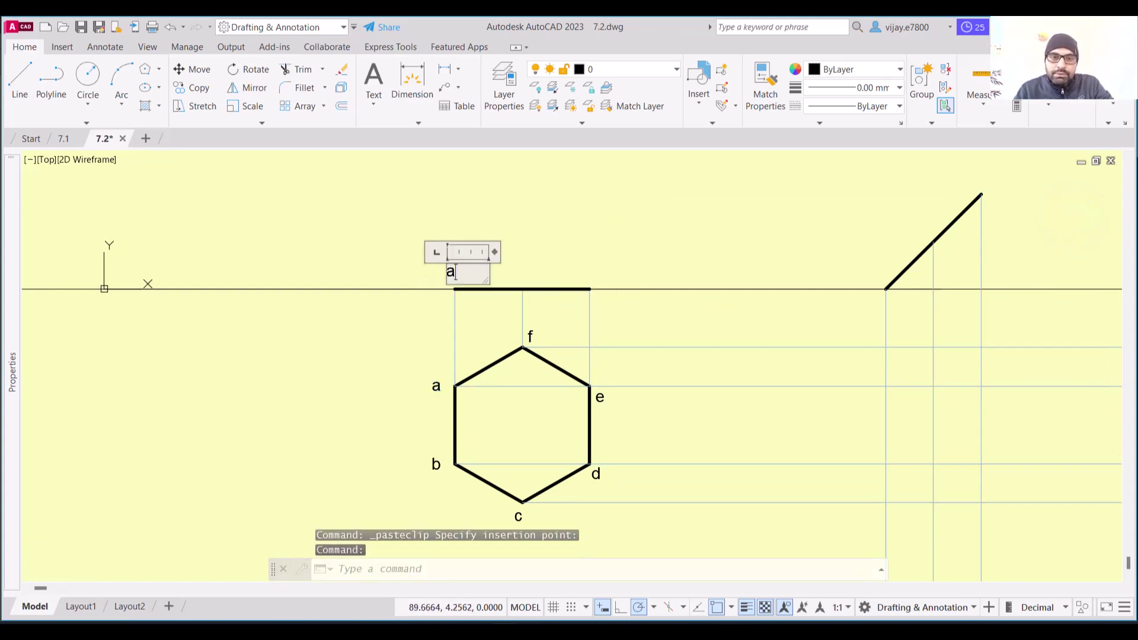
pyautogui.write("'b")
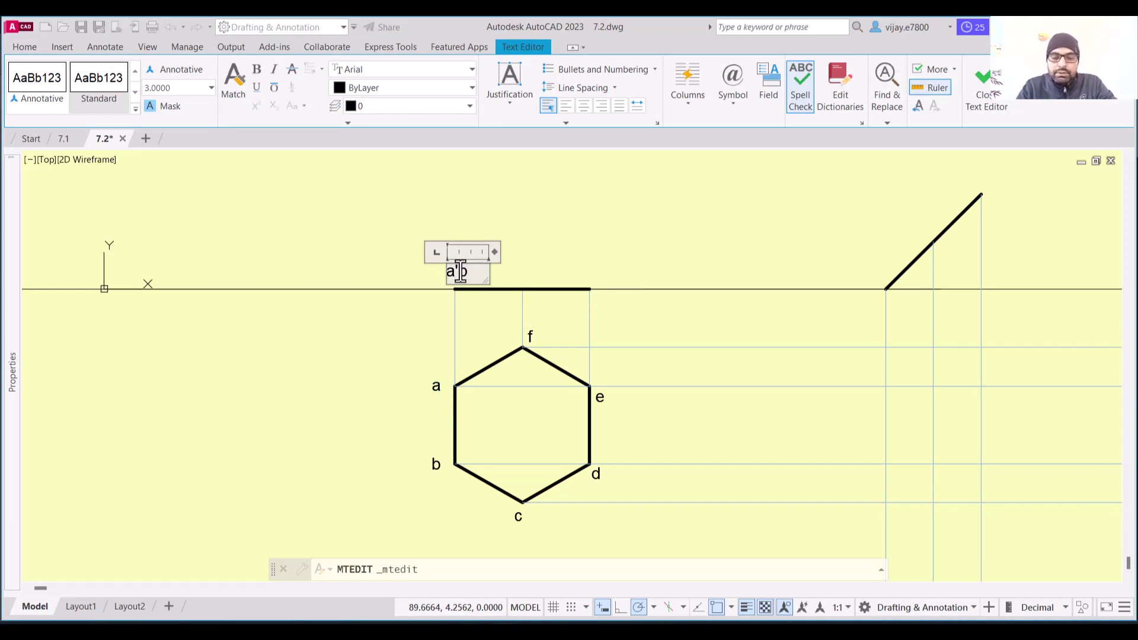
pyautogui.click(477, 216)
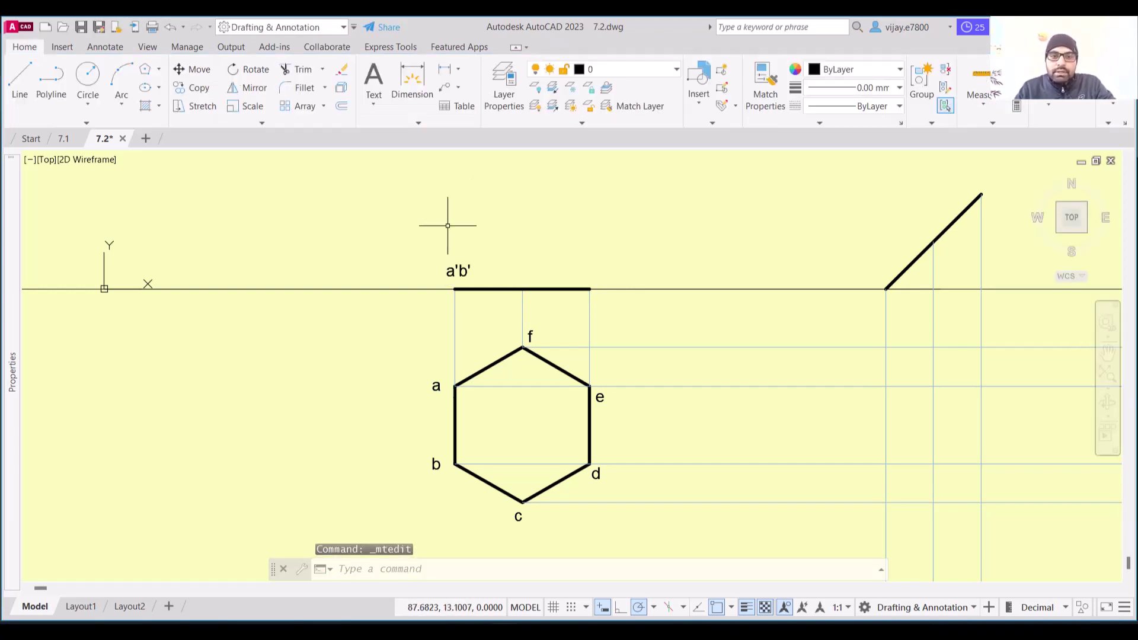
# - Copy the label "a'b'" to above the middle of the horizontal front-view line and change it to "f'c'"
pyautogui.click(449, 267)
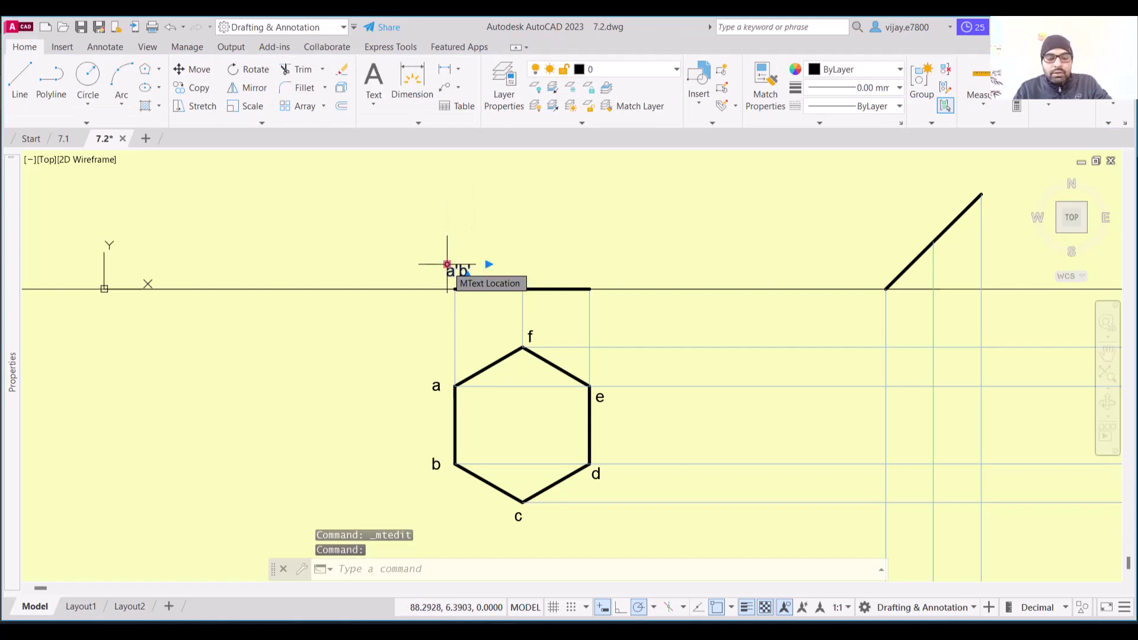
pyautogui.hotkey('ctrl', 'c')
pyautogui.click(517, 277)
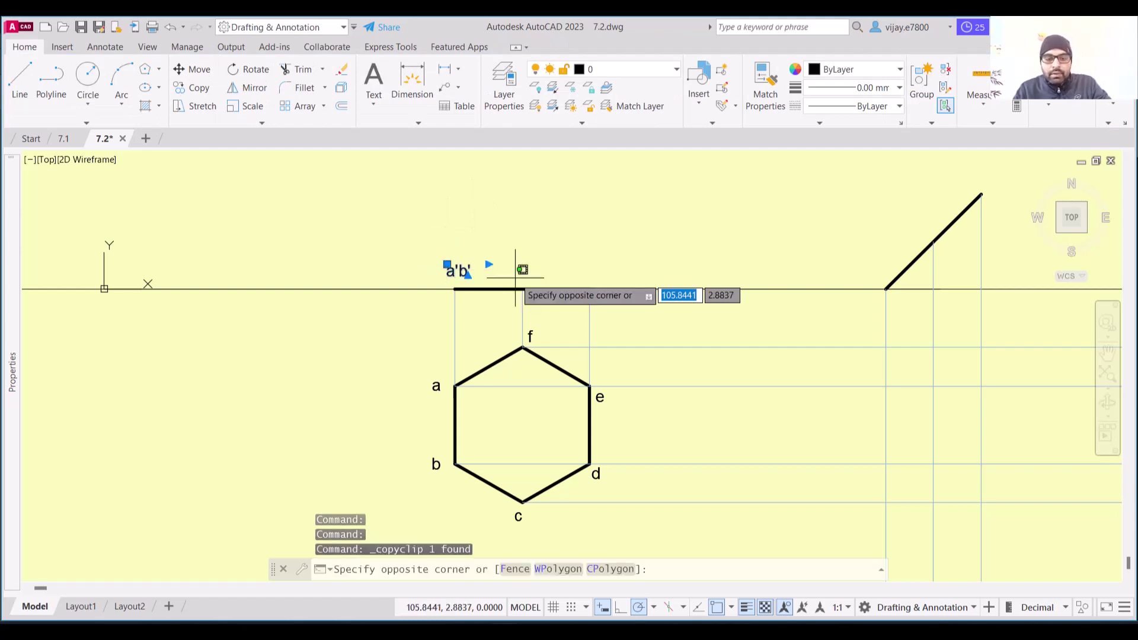
pyautogui.hotkey('ctrl', 'v')
pyautogui.click(519, 275)
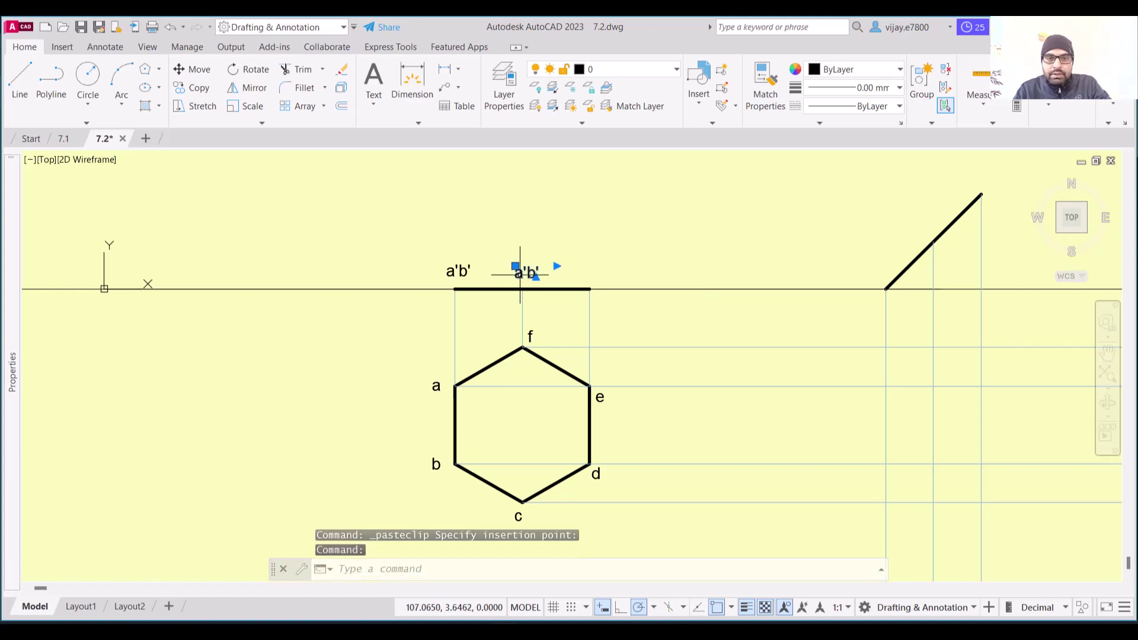
pyautogui.doubleClick(531, 273)
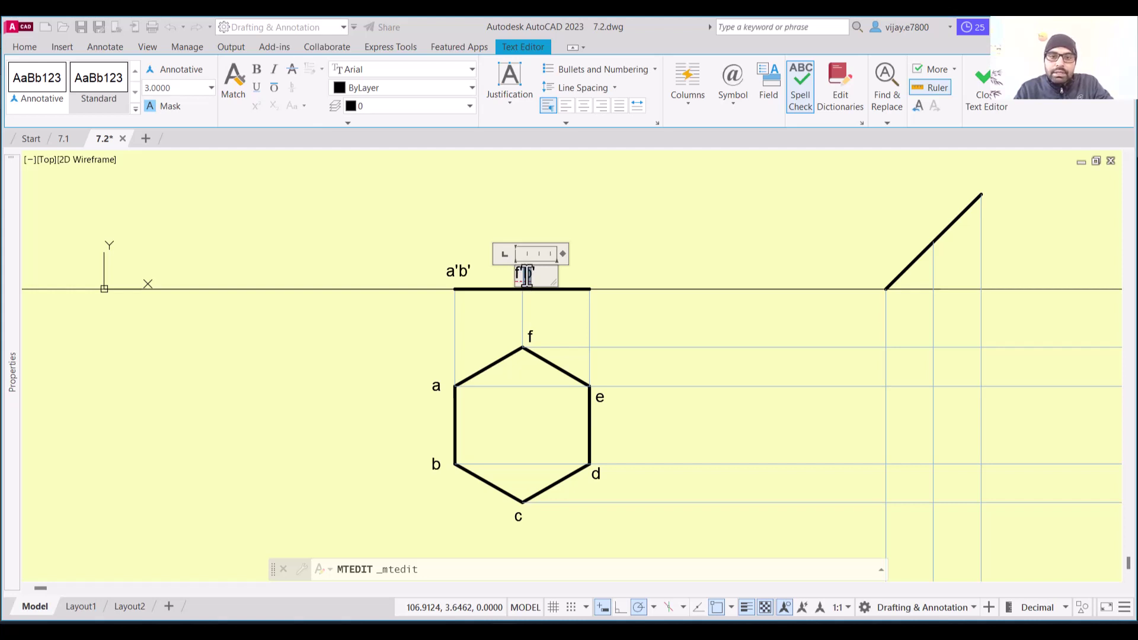
pyautogui.write('c')
pyautogui.click(711, 228)
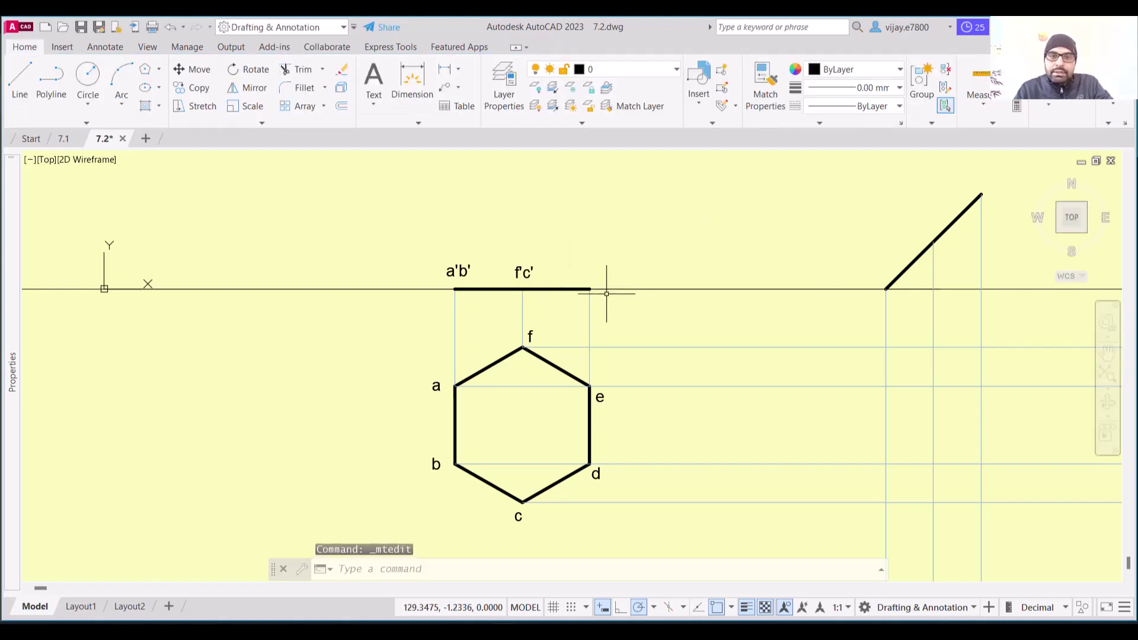
# - Copy the label "f'c'" to above the right end of the horizontal front-view line and change it to "e'd'"
pyautogui.click(517, 274)
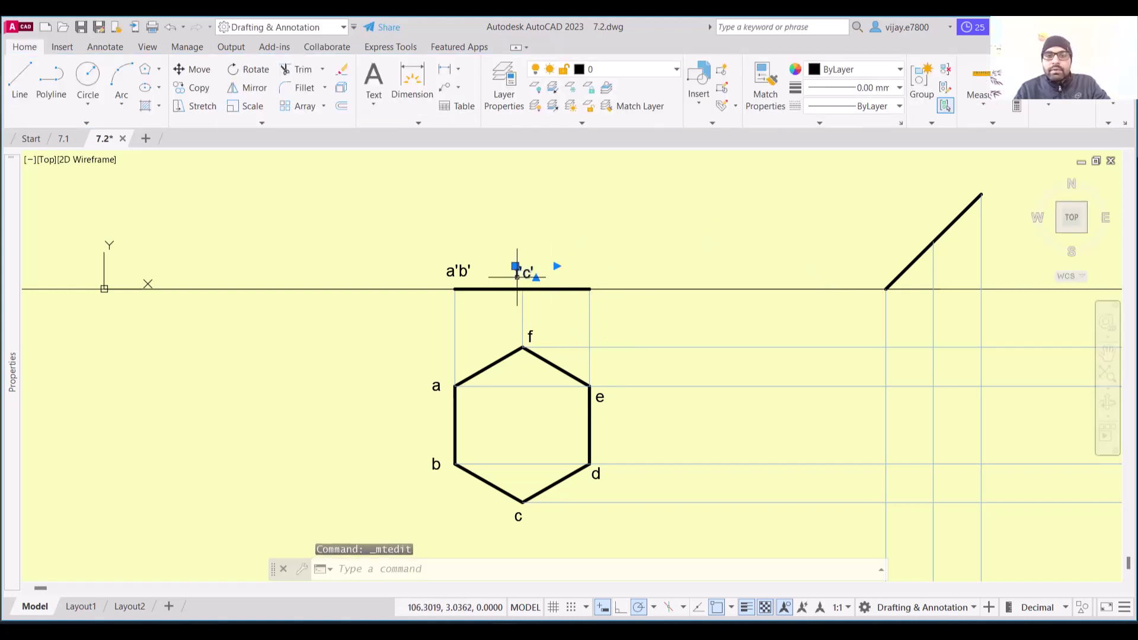
pyautogui.hotkey('ctrl', 'c')
pyautogui.click(586, 272)
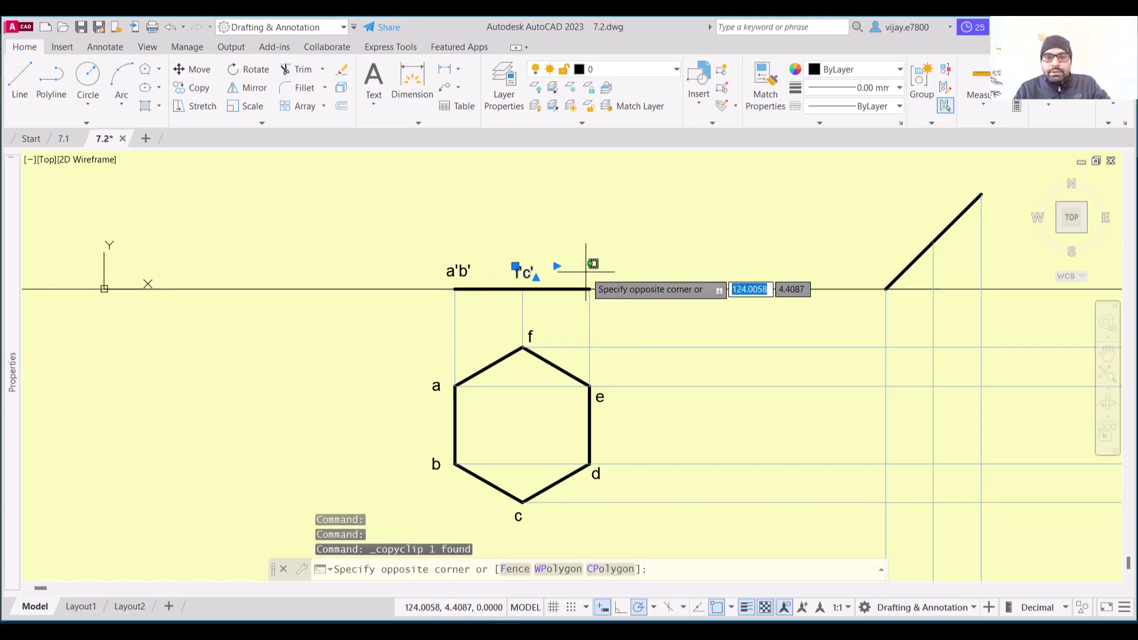
pyautogui.press('Escape')
pyautogui.hotkey('ctrl', 'v')
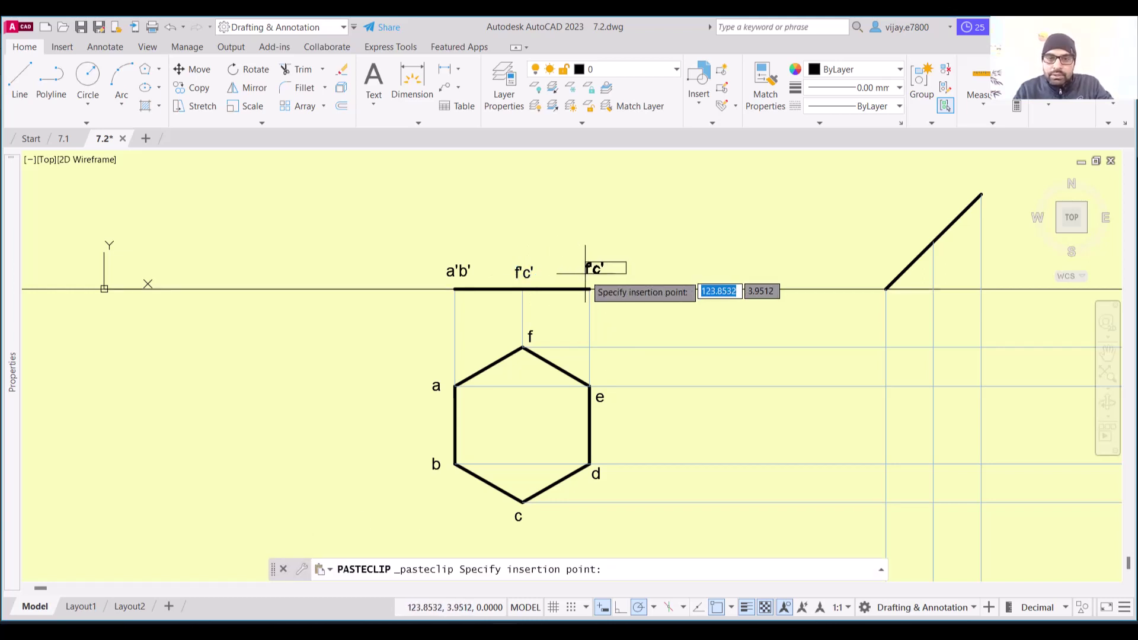
pyautogui.click(582, 278)
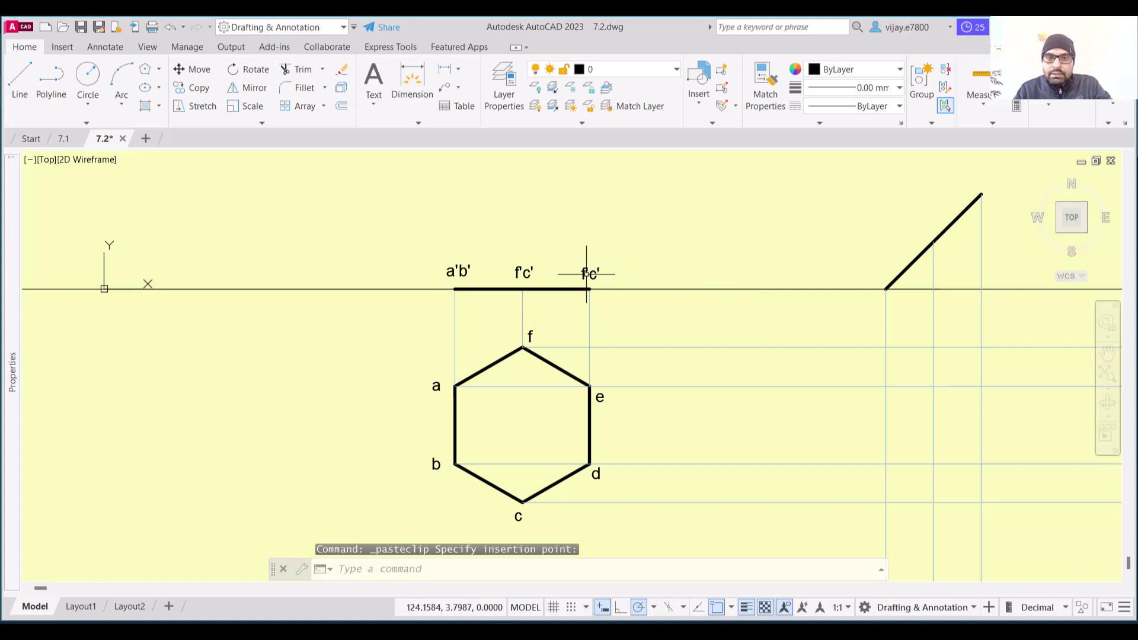
pyautogui.doubleClick(589, 274)
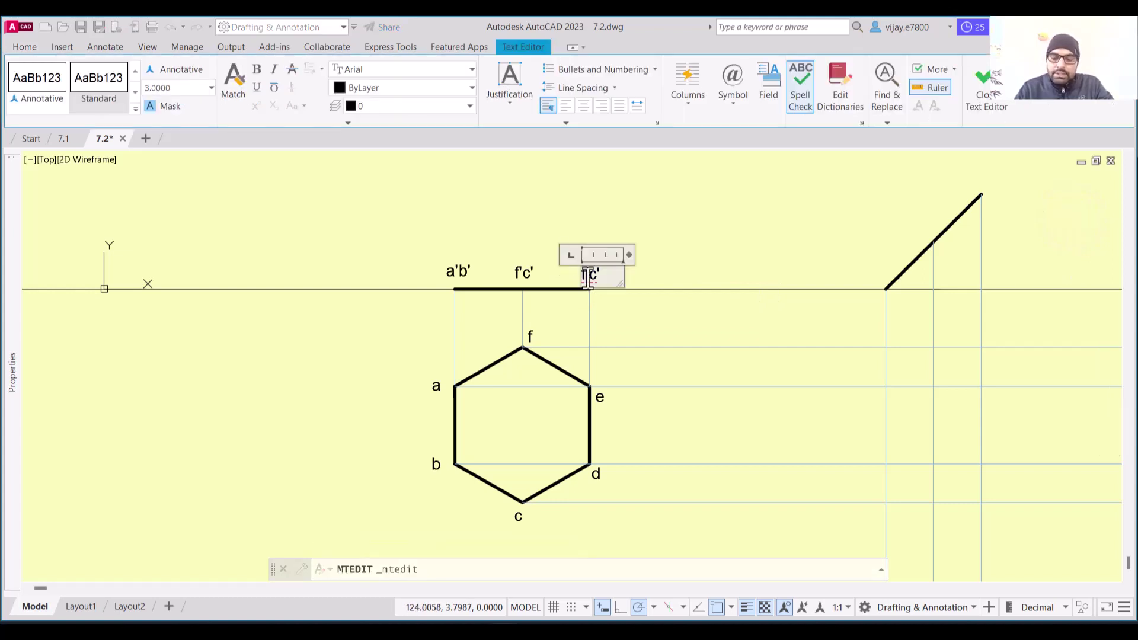
pyautogui.hotkey('shift', 'Right')
pyautogui.write('e')
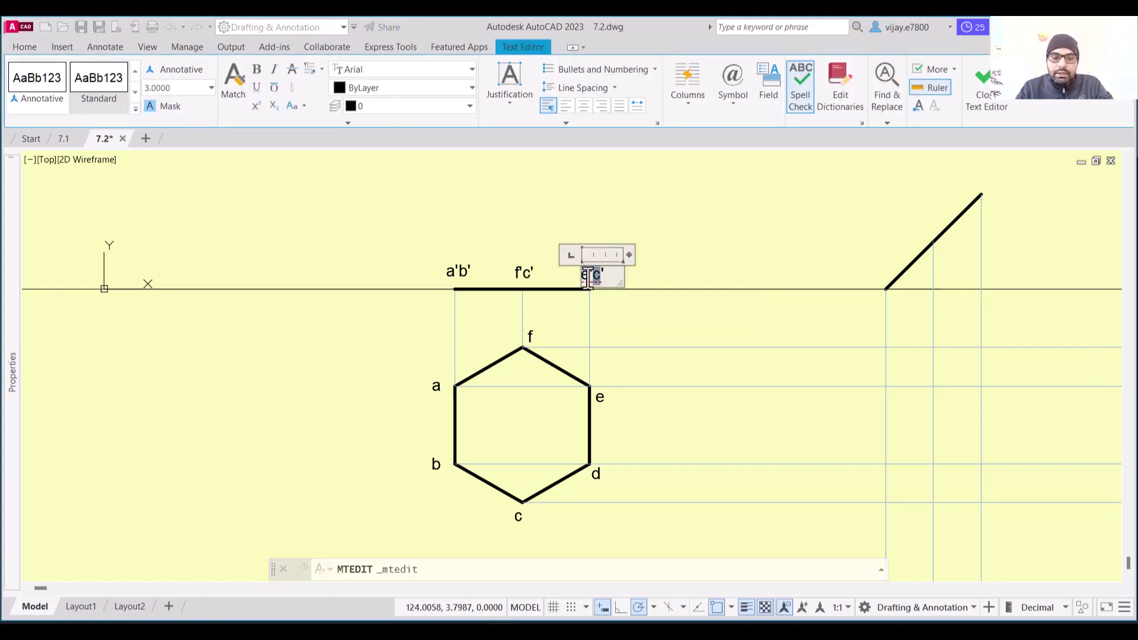
pyautogui.click(653, 247)
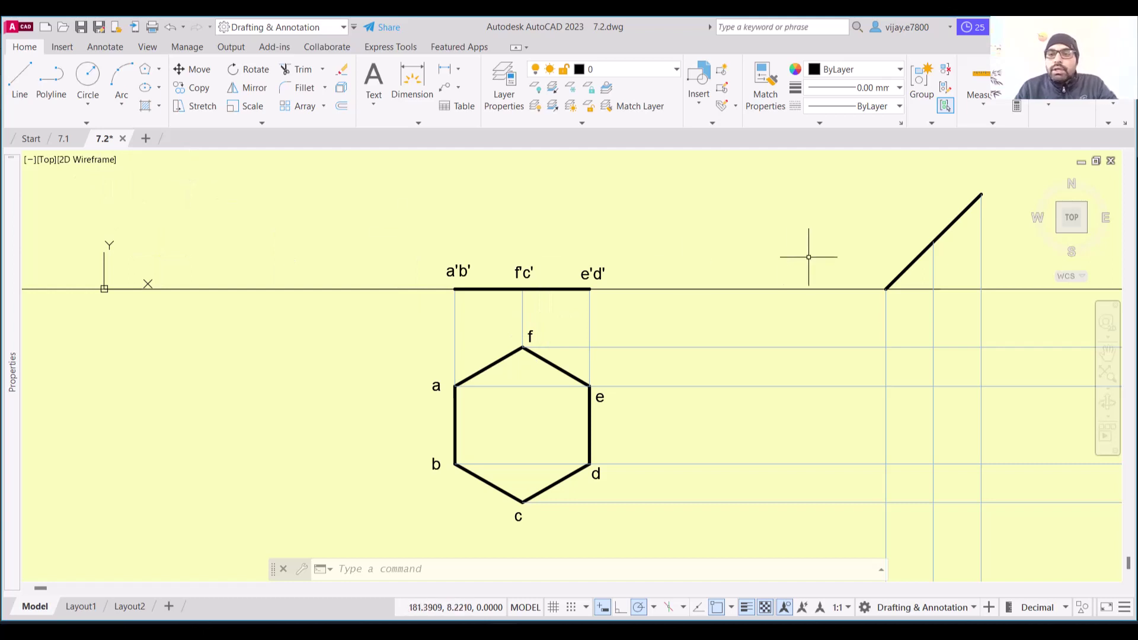
# - Copy the hexagon's label "a" and paste it beside the first vertical projector, at the level of corner a
pyautogui.moveTo(803, 251)
pyautogui.mouseDown(button='middle')
pyautogui.moveTo(660, 231)
pyautogui.moveTo(383, 249)
pyautogui.moveTo(457, 216)
pyautogui.mouseUp(button='middle')
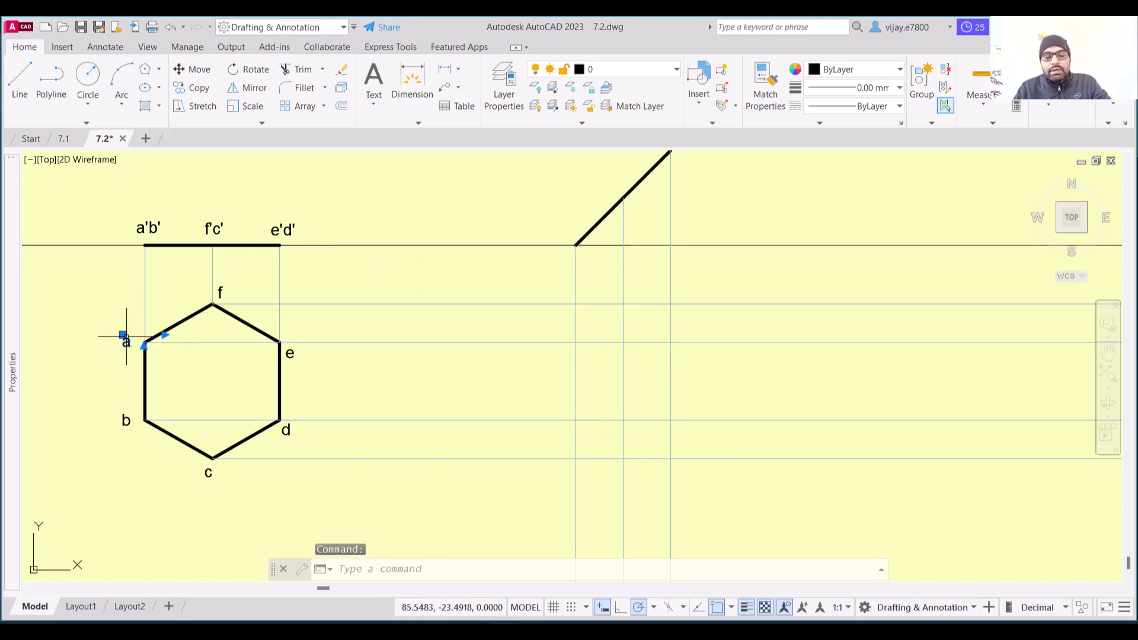
pyautogui.hotkey('ctrl', 'c')
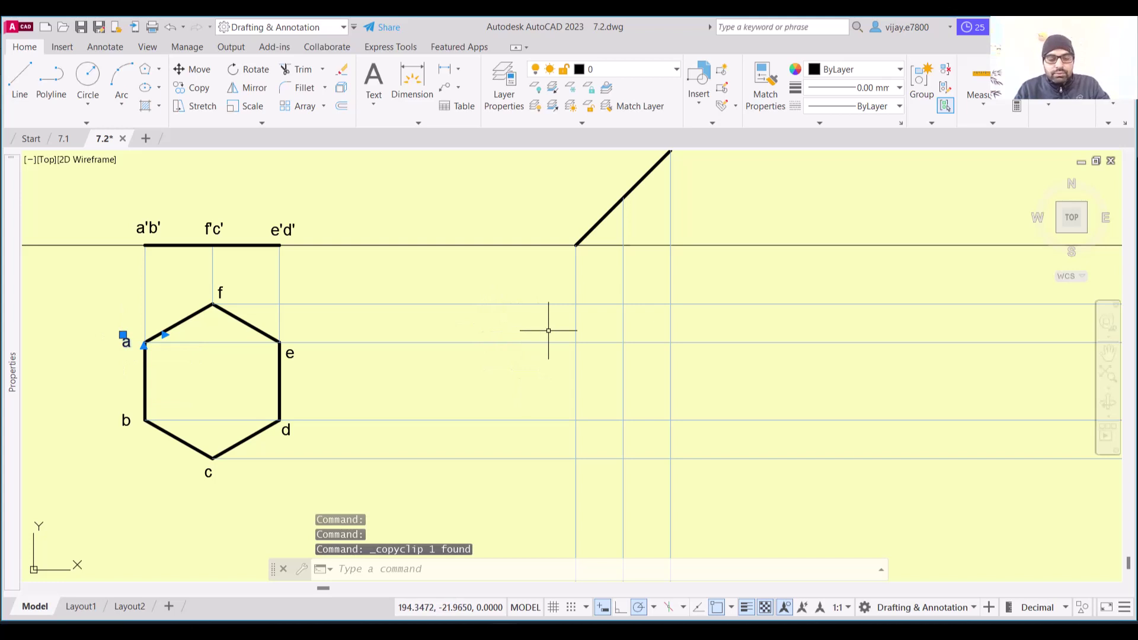
pyautogui.hotkey('ctrl', 'v')
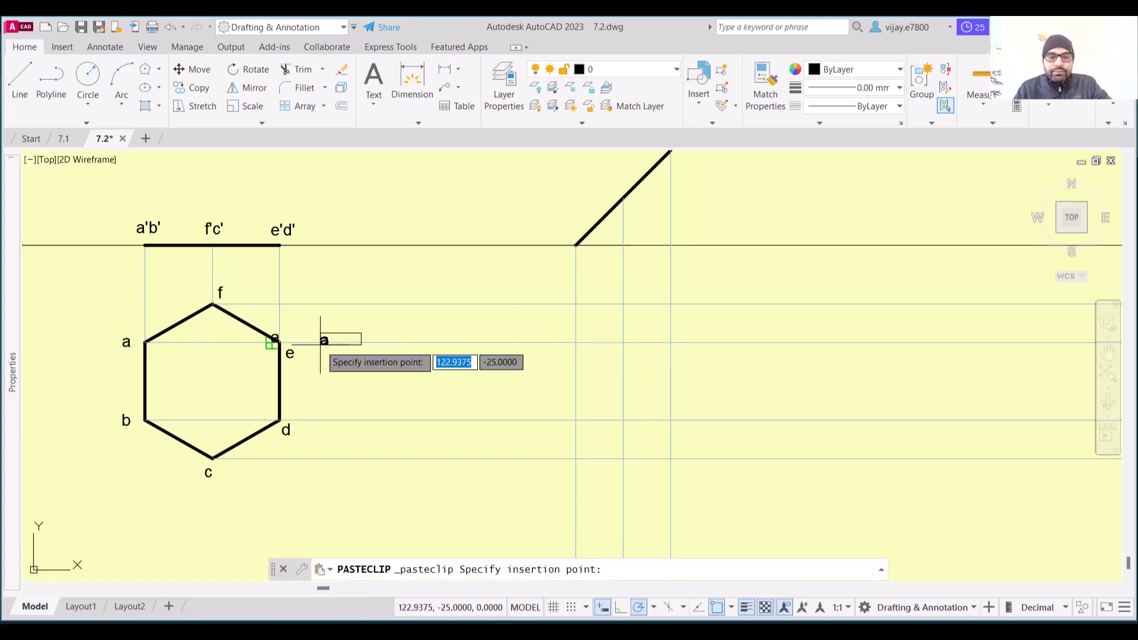
pyautogui.click(544, 333)
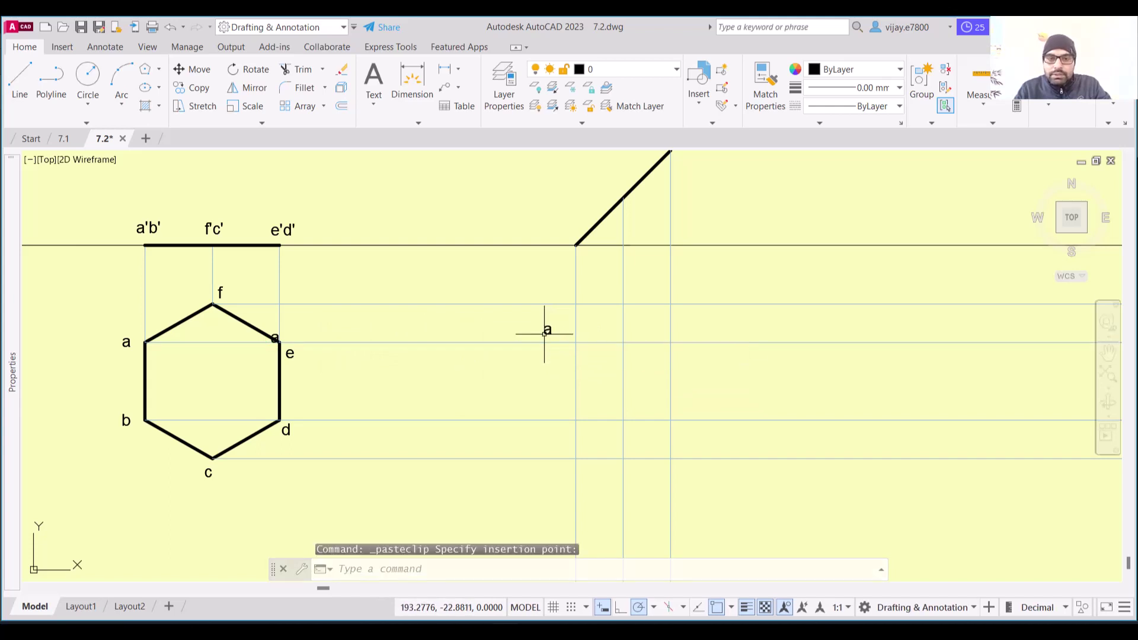
# - Change the pasted label beside the first vertical projector to "a1", with the 1 formatted as a subscript
pyautogui.click(546, 330)
pyautogui.doubleClick(548, 332)
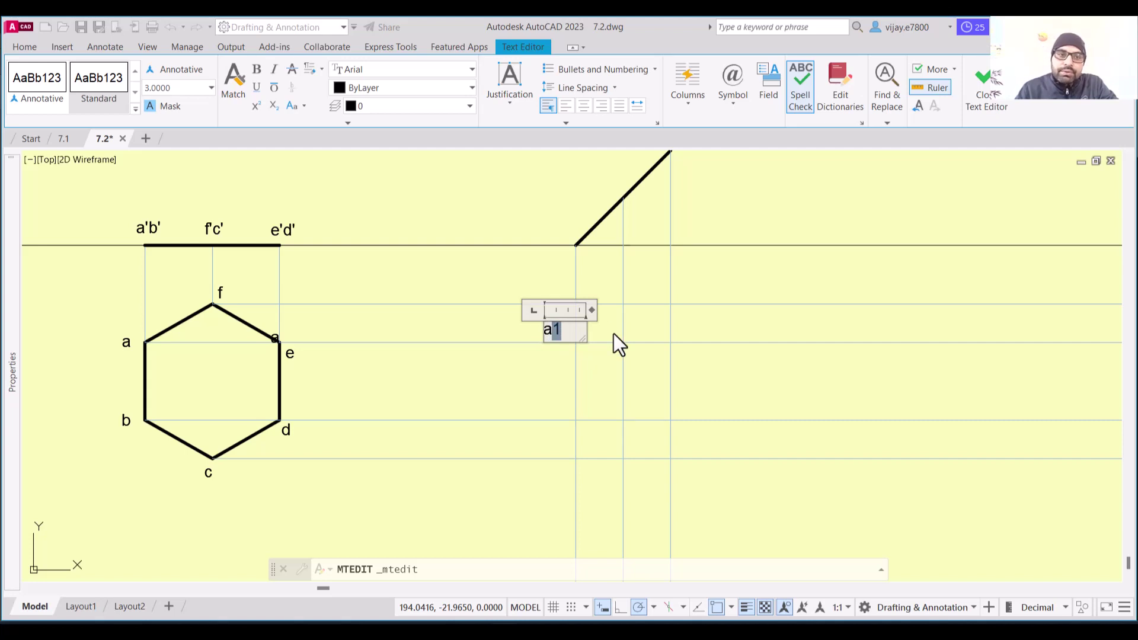
pyautogui.click(298, 107)
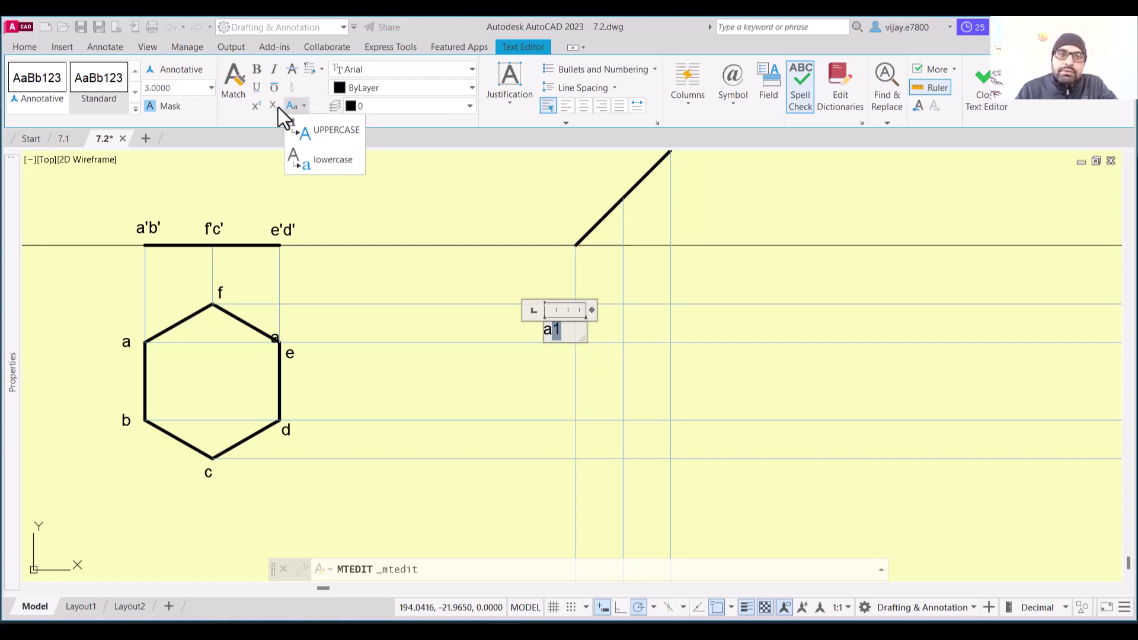
pyautogui.click(270, 107)
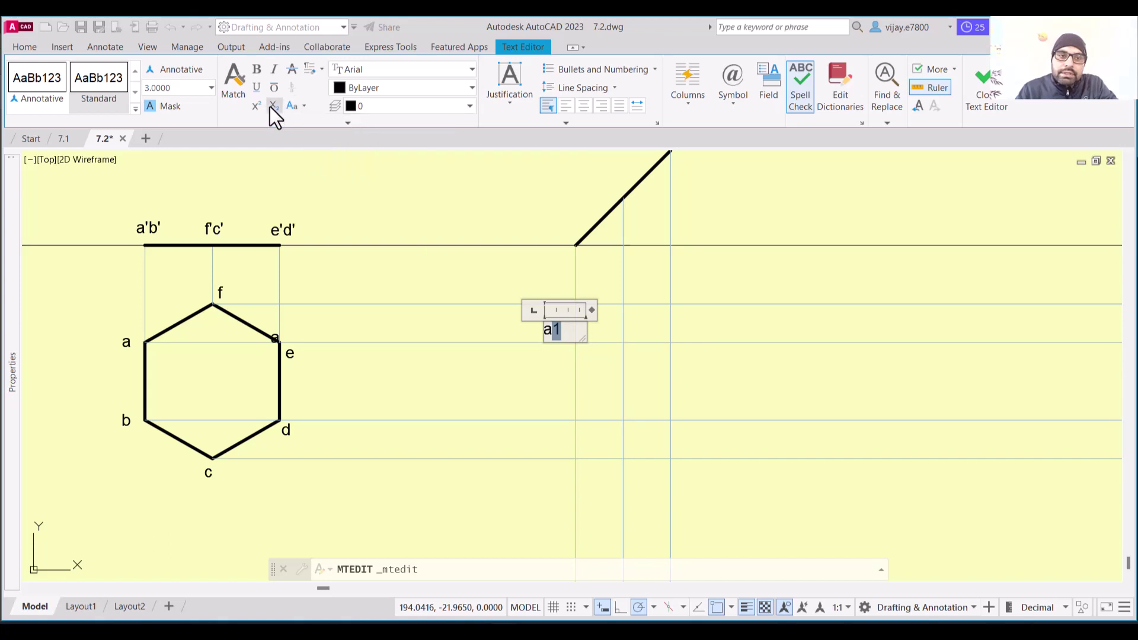
pyautogui.click(457, 348)
# - Copy the label "a1" to the level of corner b beside the first vertical projector and change it to "b1"
pyautogui.click(550, 330)
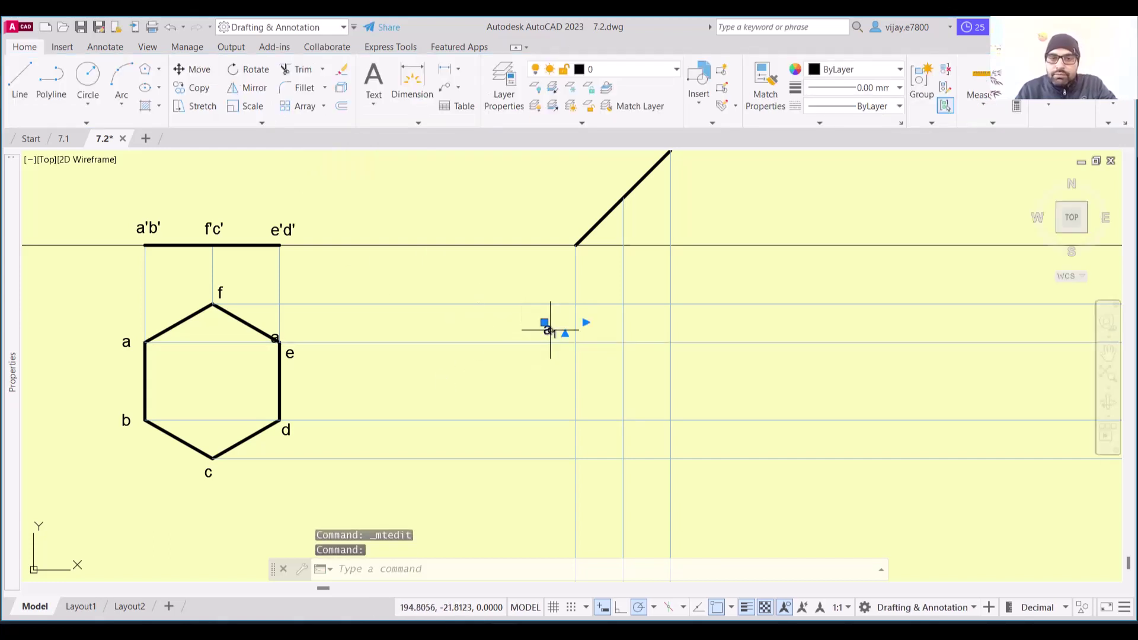
pyautogui.hotkey('ctrl', 'c')
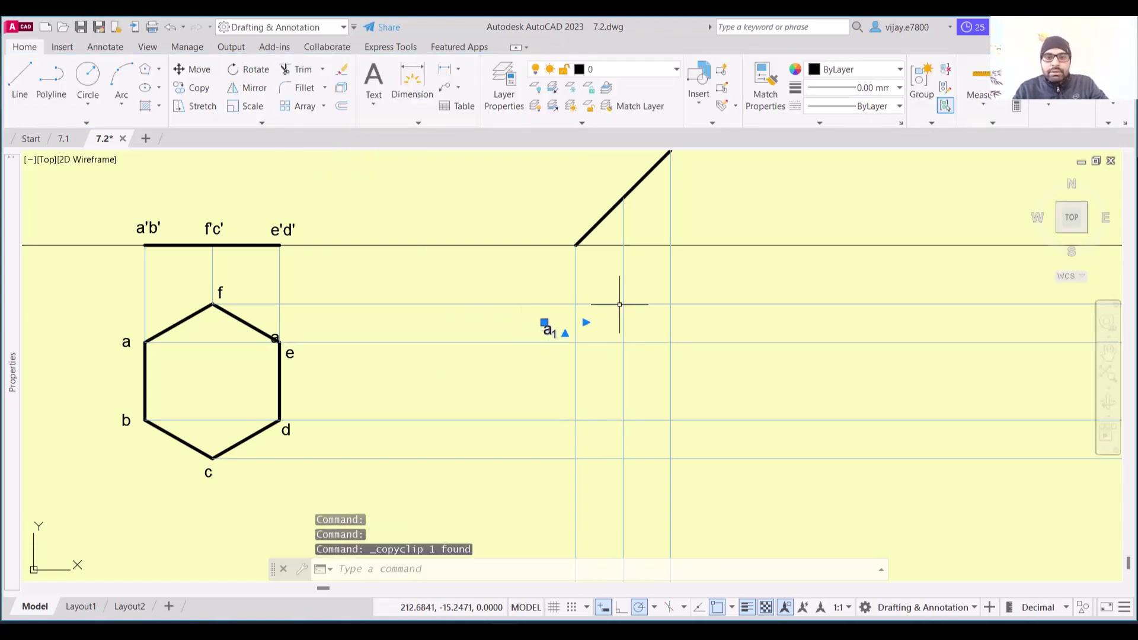
pyautogui.click(549, 410)
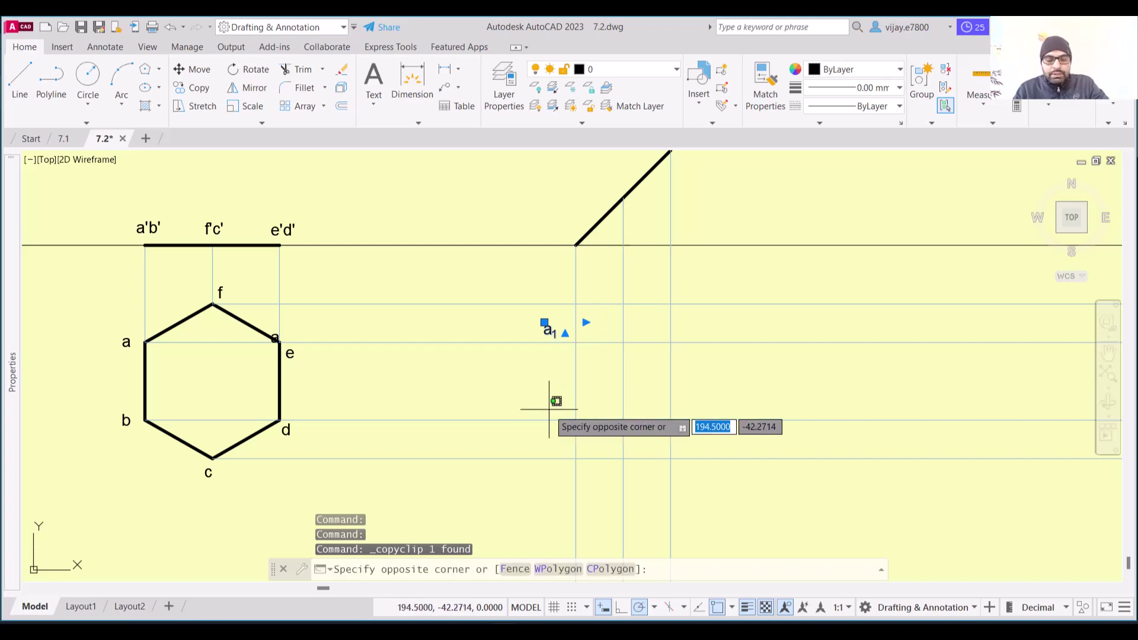
pyautogui.hotkey('ctrl', 'v')
pyautogui.click(549, 412)
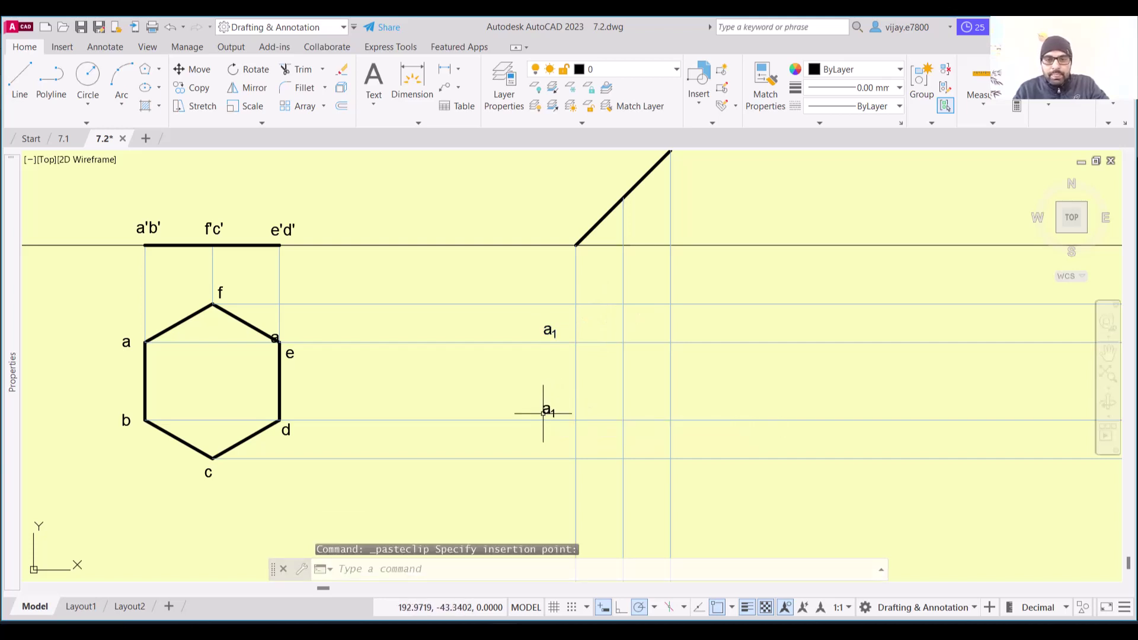
pyautogui.click(544, 406)
pyautogui.doubleClick(547, 410)
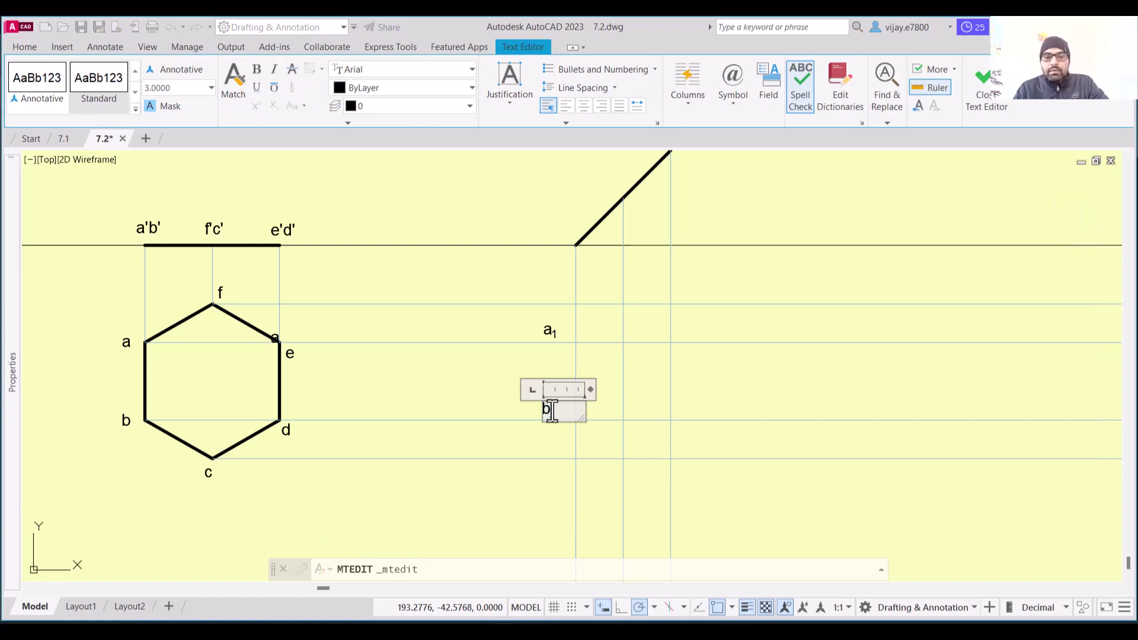
pyautogui.click(548, 480)
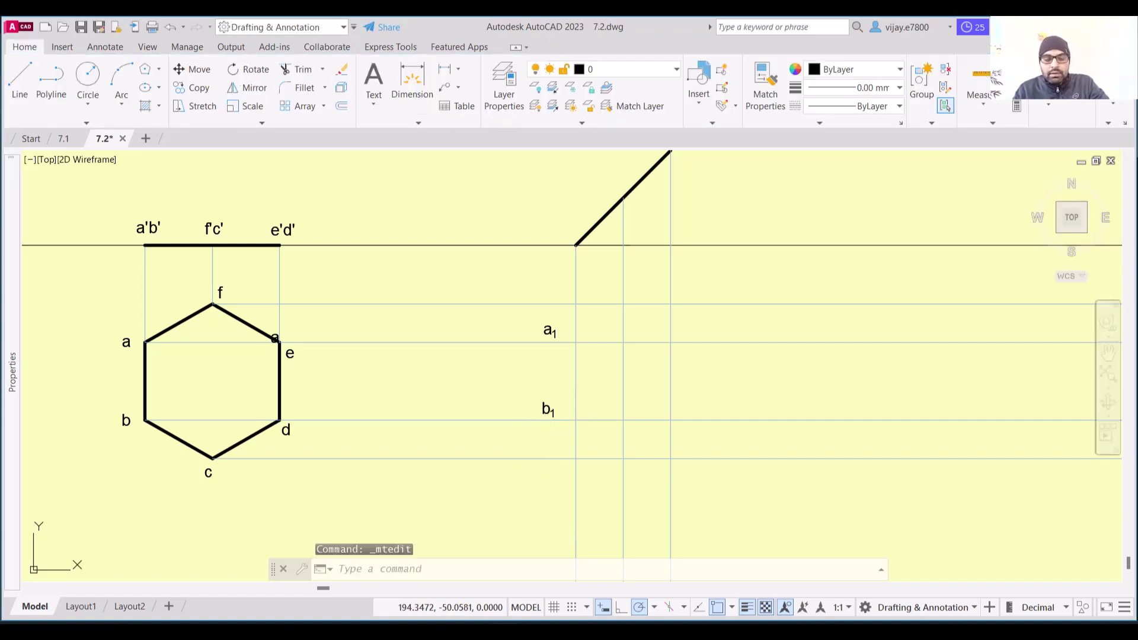
# - Paste the copied label below the lowest horizontal projector, near the middle vertical projector, and change it to "c1"
pyautogui.hotkey('ctrl', 'v')
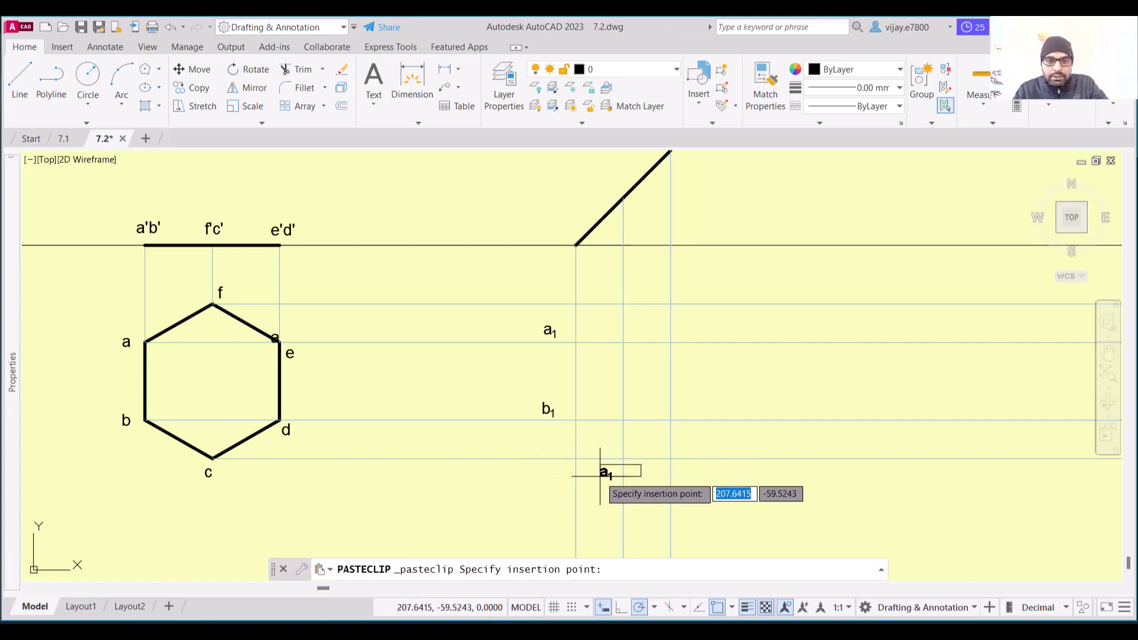
pyautogui.click(603, 476)
pyautogui.doubleClick(605, 471)
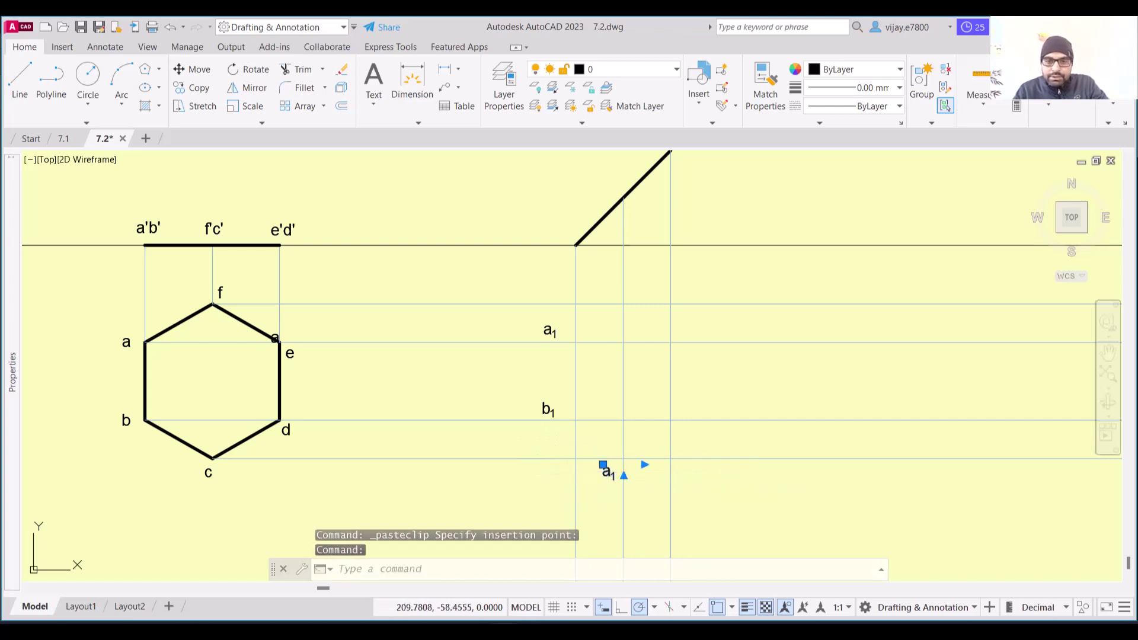
pyautogui.moveTo(613, 474); pyautogui.dragTo(603, 476)
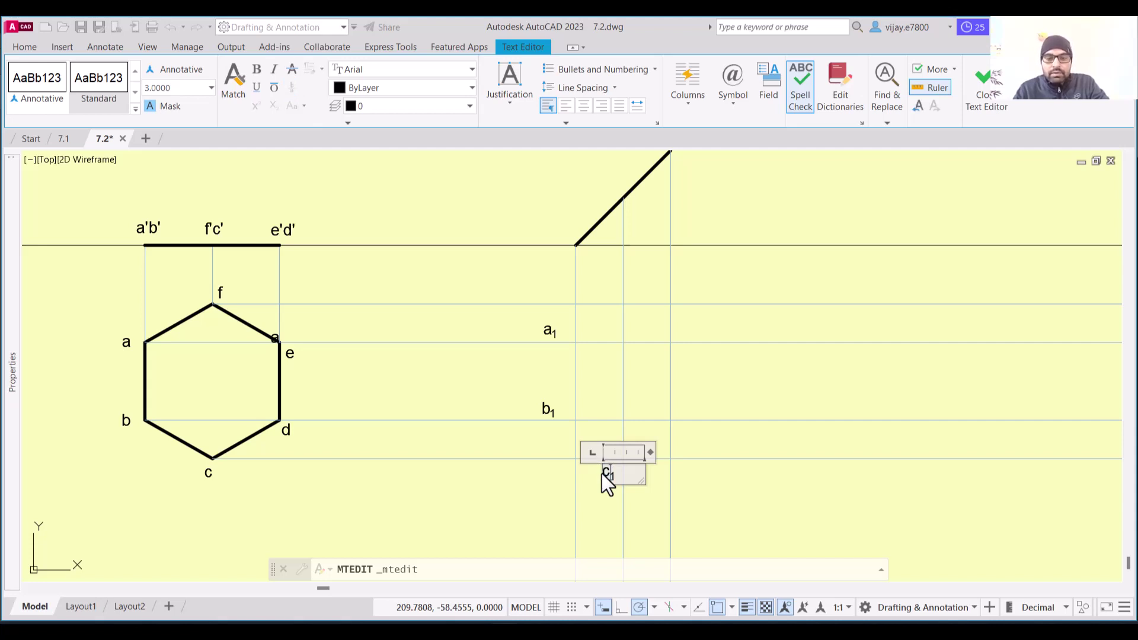
pyautogui.click(702, 501)
# - Paste the copied label beside the last vertical projector at the level of corner d and change it to "d1"
pyautogui.hotkey('ctrl', 'v')
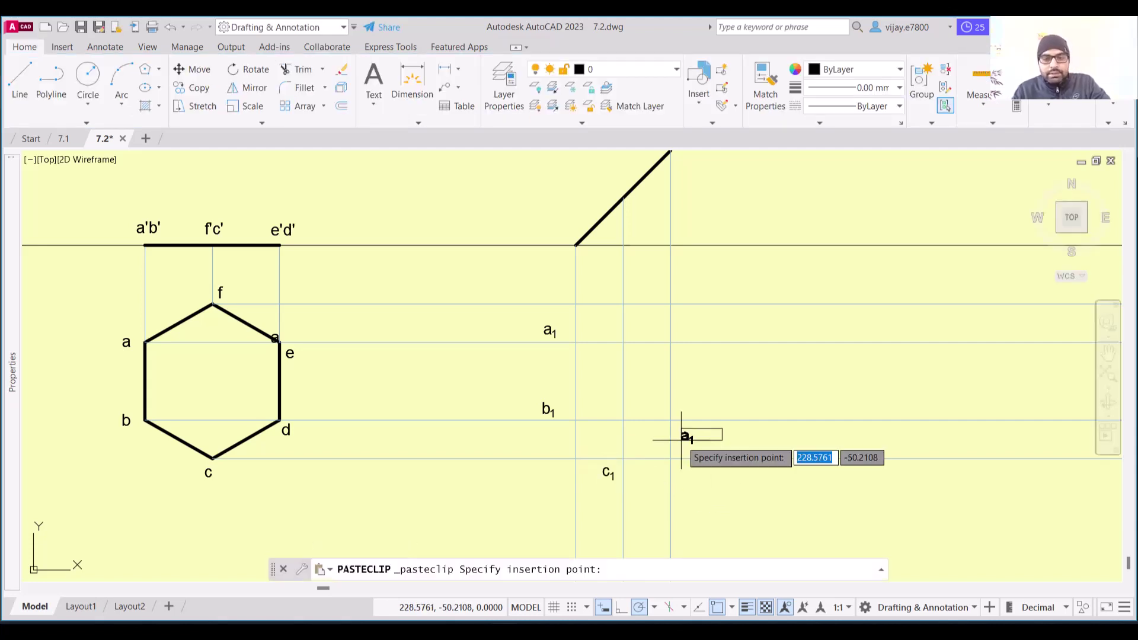
pyautogui.click(675, 409)
pyautogui.click(680, 408)
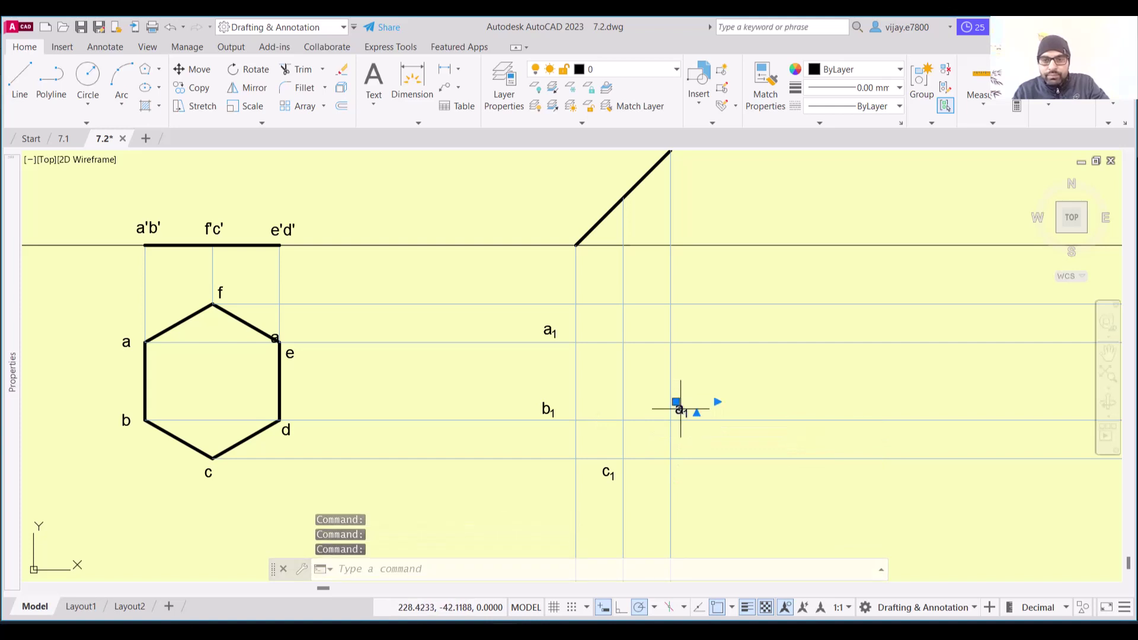
pyautogui.doubleClick(679, 409)
pyautogui.doubleClick(681, 411)
pyautogui.press('Escape')
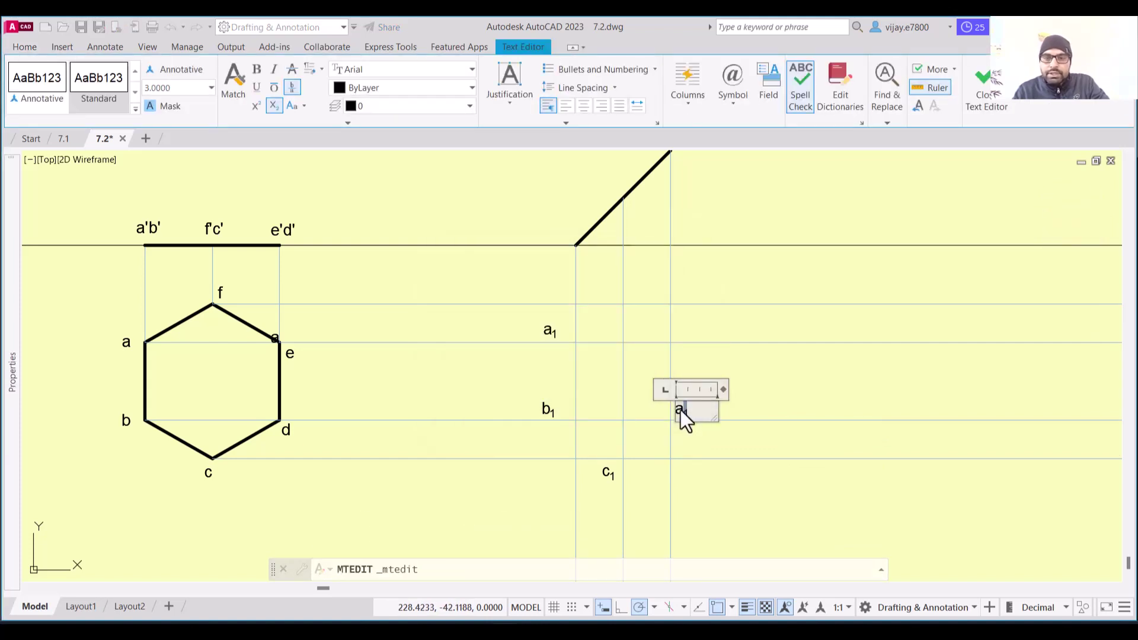
pyautogui.moveTo(688, 411); pyautogui.dragTo(675, 415)
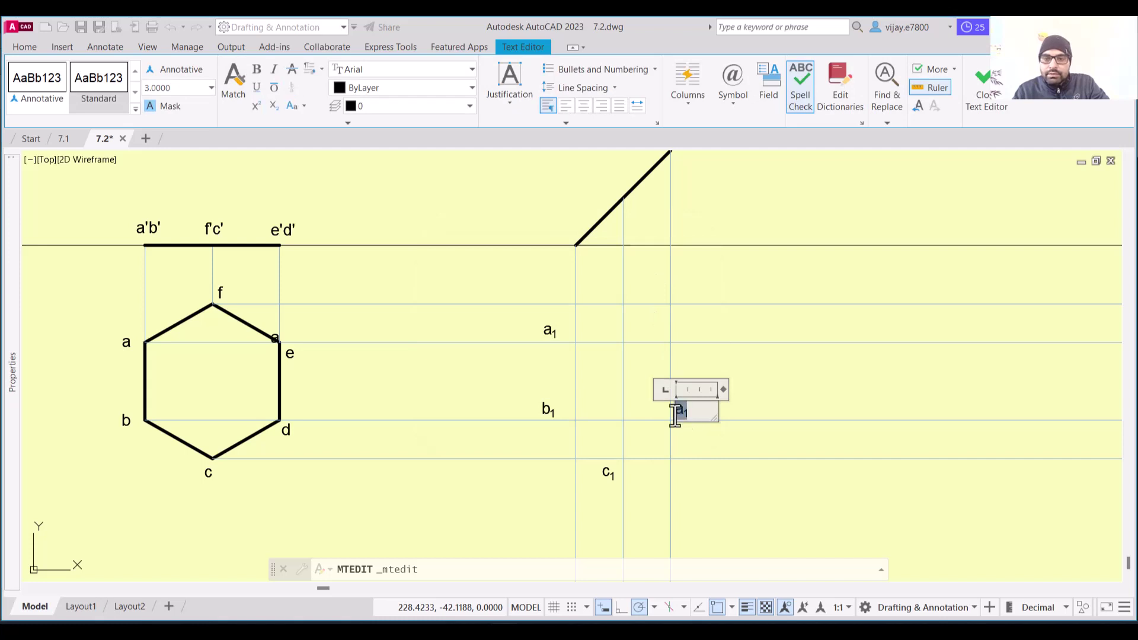
pyautogui.click(680, 396)
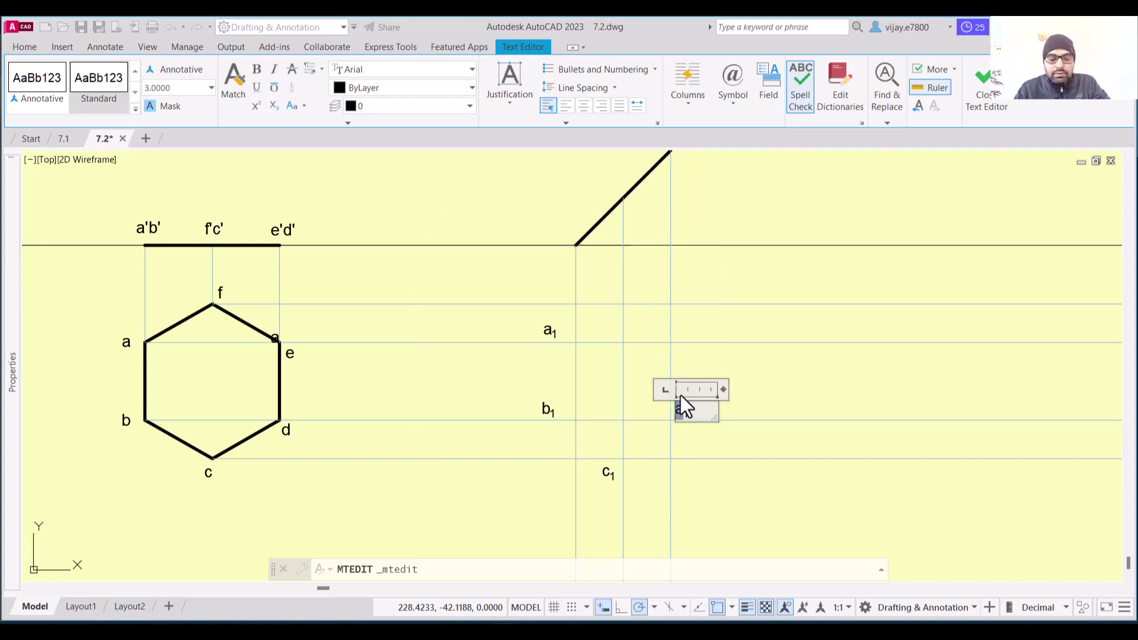
pyautogui.click(754, 383)
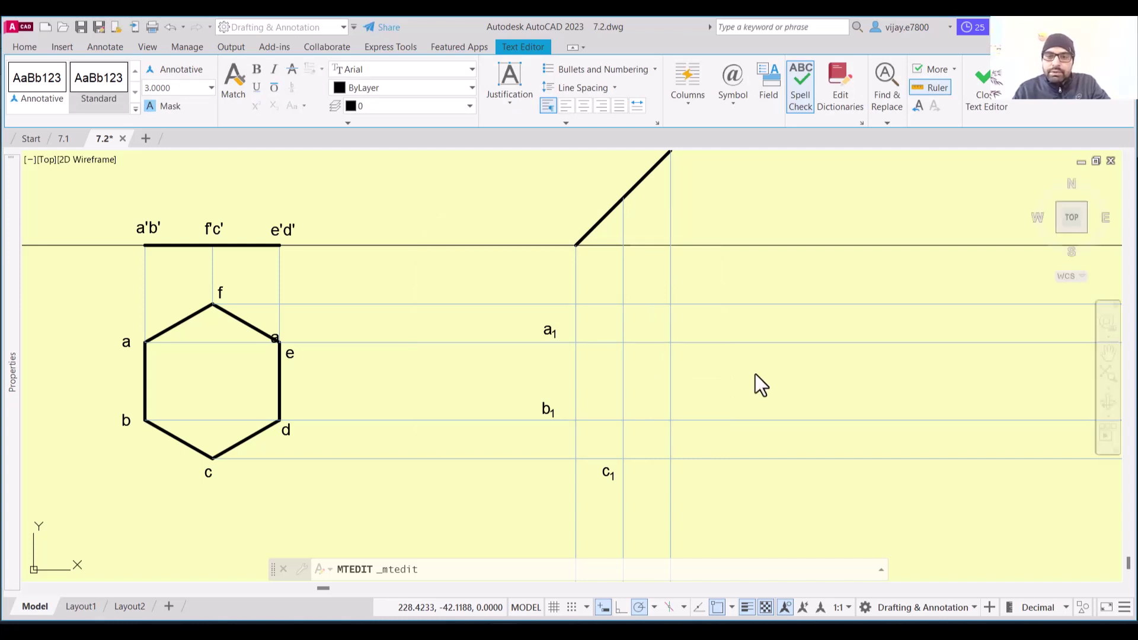
# - Paste the copied label beside the last vertical projector at the level of corner e and change it to "e1"
pyautogui.hotkey('ctrl', 'v')
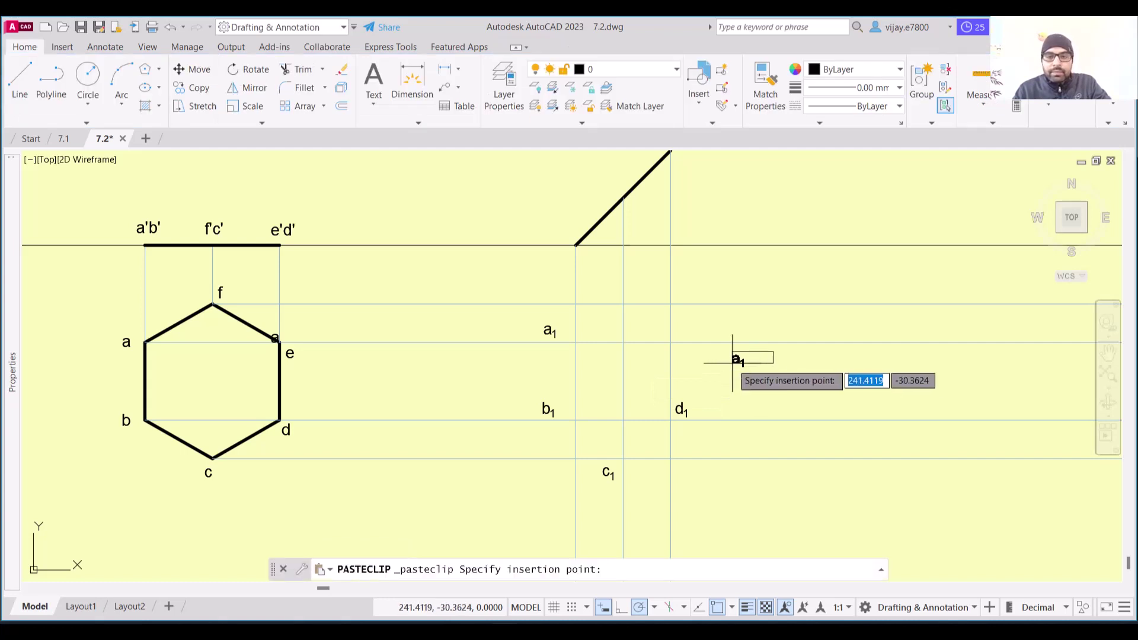
pyautogui.click(675, 335)
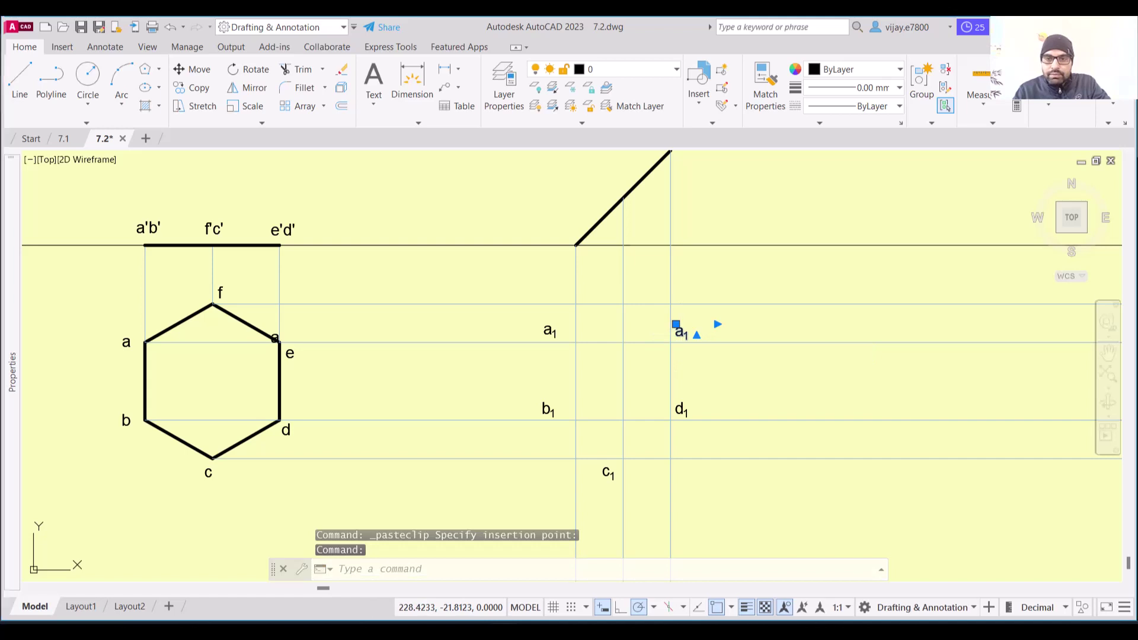
pyautogui.doubleClick(680, 333)
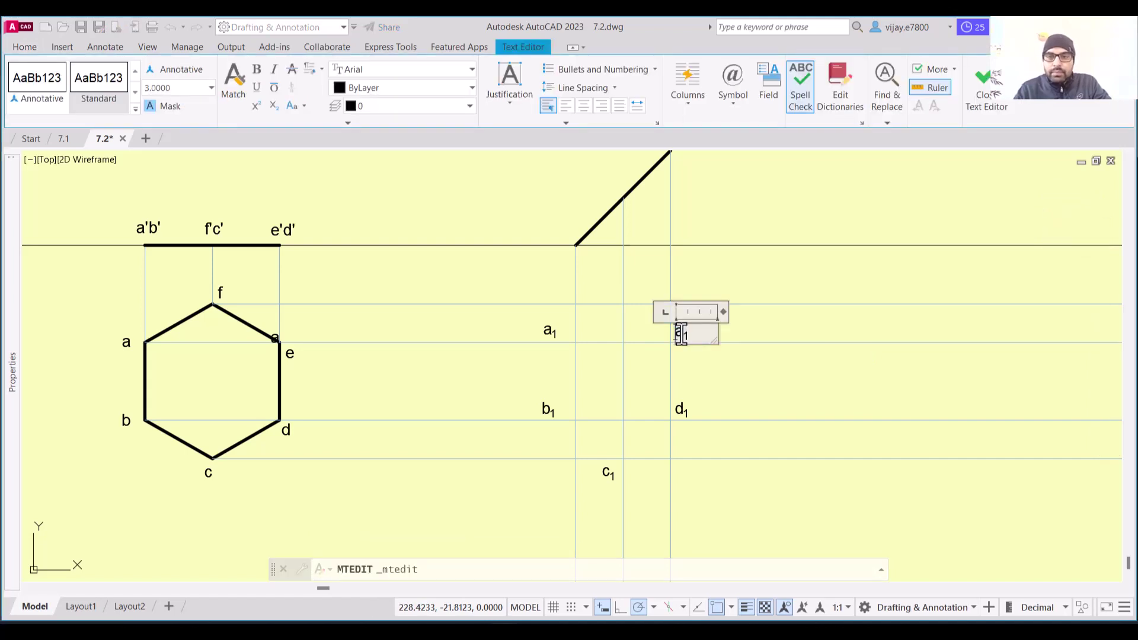
pyautogui.click(670, 372)
# - Paste the copied label above the uppermost horizontal projector, beside the middle vertical projector, and change it to "f1"
pyautogui.hotkey('ctrl', 'v')
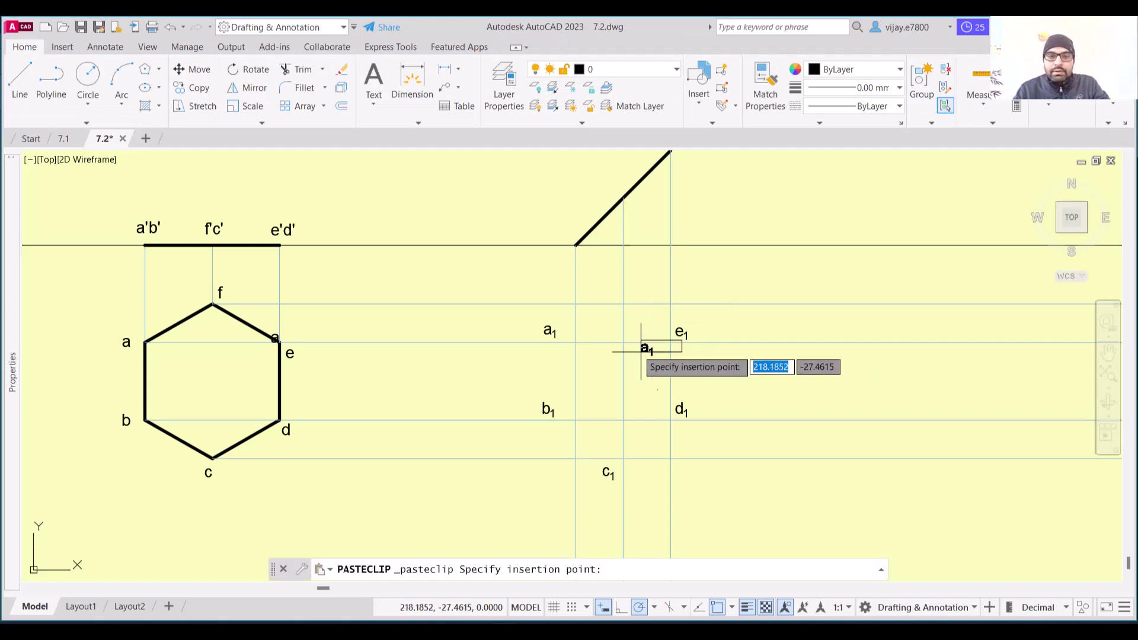
pyautogui.click(631, 290)
pyautogui.click(633, 292)
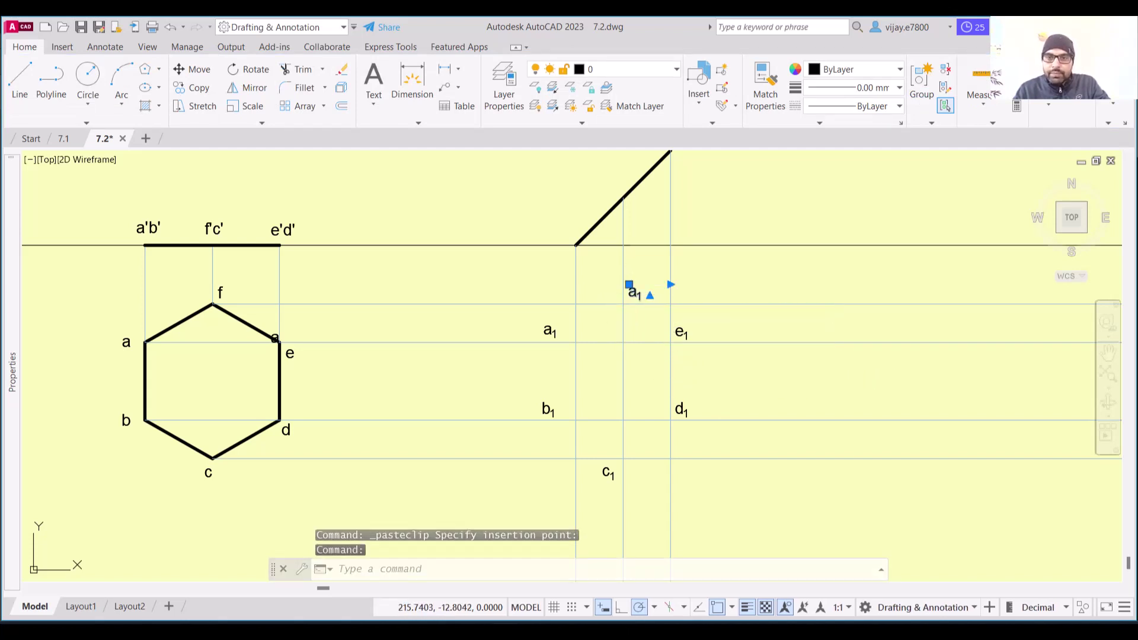
pyautogui.doubleClick(634, 292)
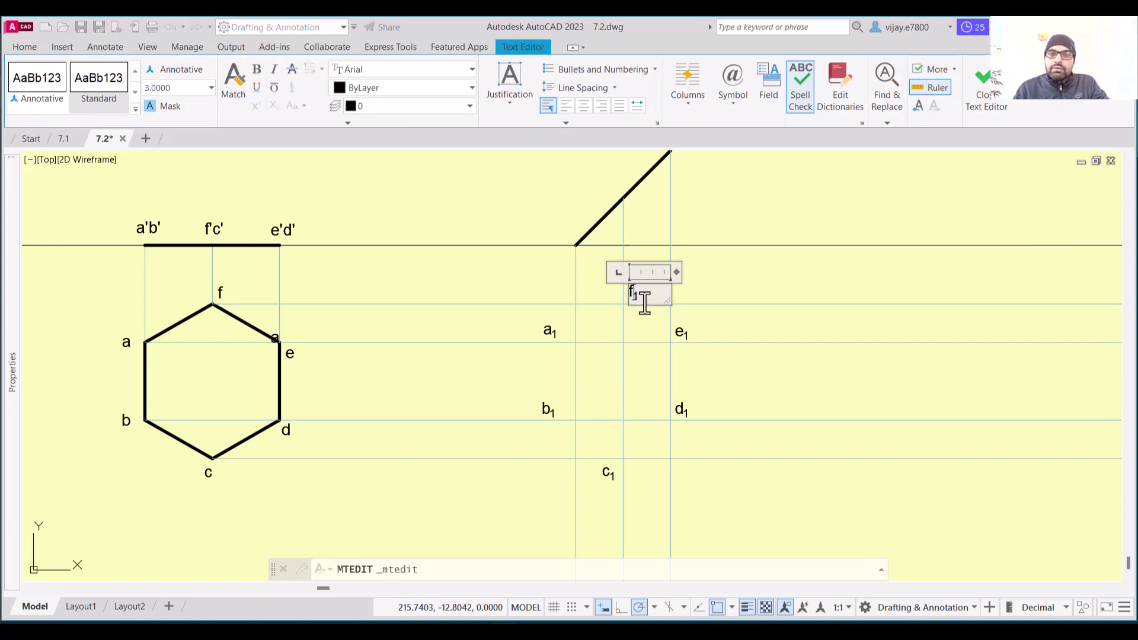
pyautogui.click(726, 304)
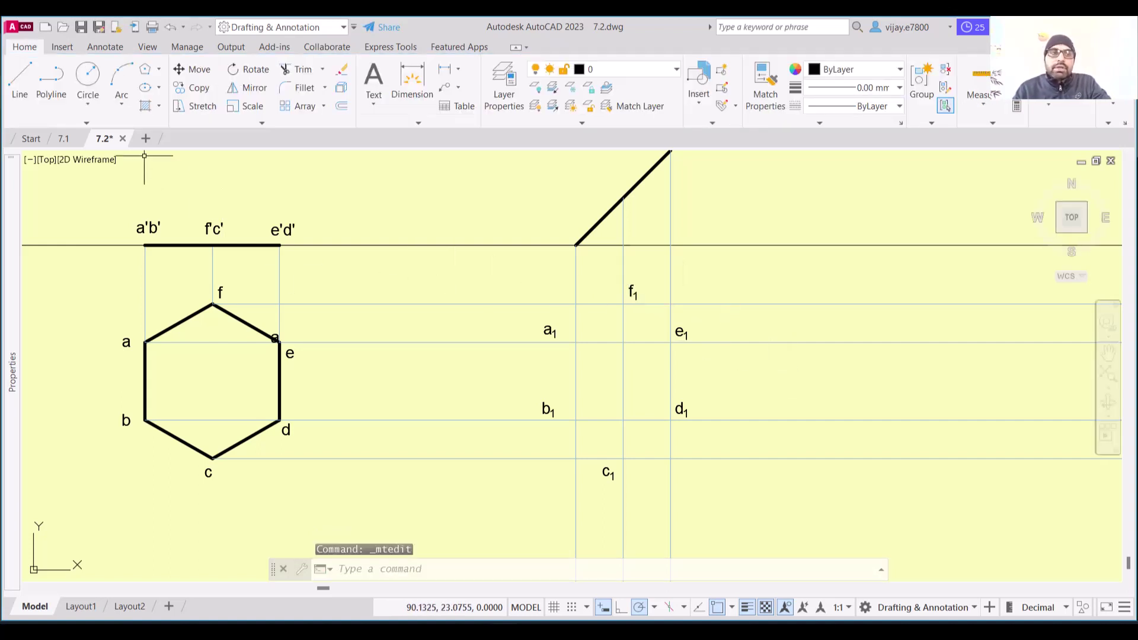
# - Draw the projected hexagon with 0.40 mm lines through the projector intersections, from a1 through f1, e1, d1, c1 and b1 back to a1
pyautogui.click(23, 87)
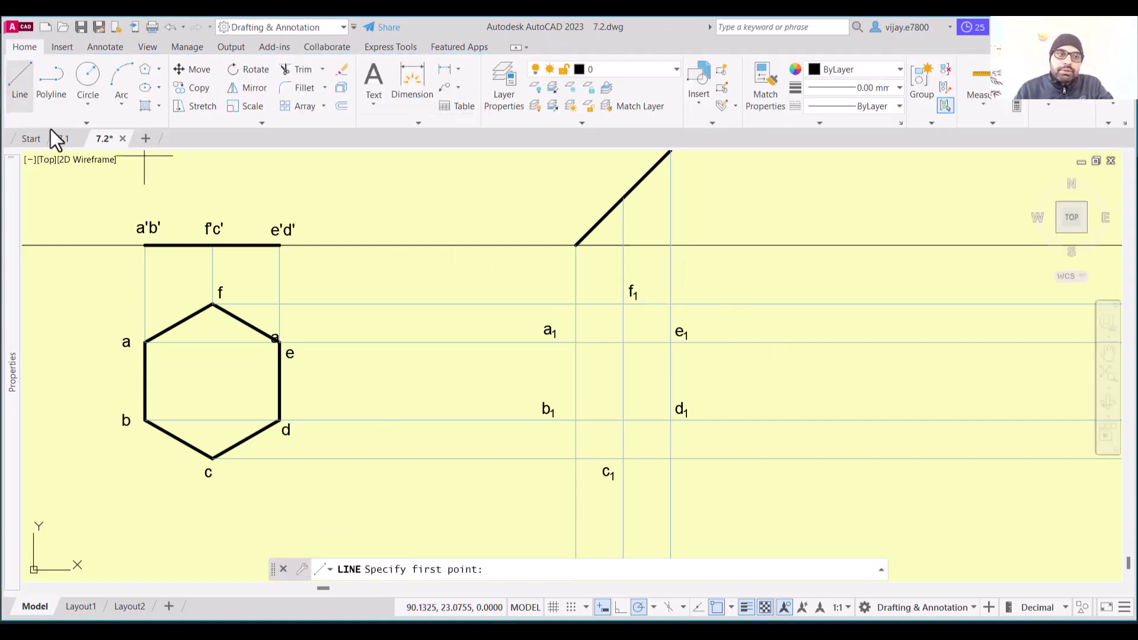
pyautogui.click(824, 89)
pyautogui.click(846, 270)
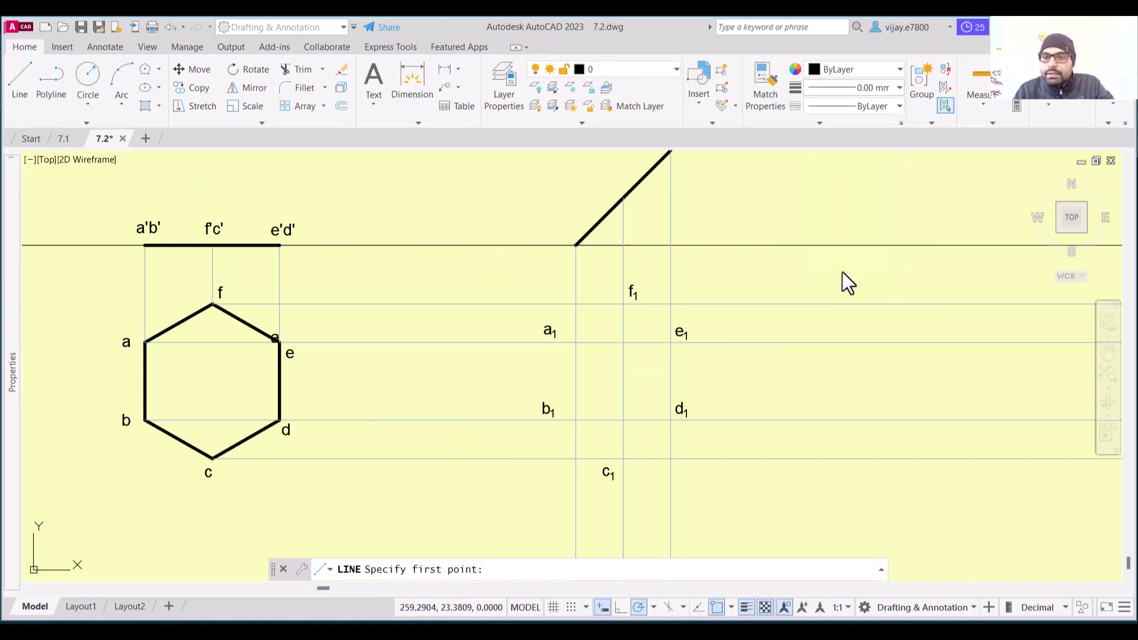
pyautogui.click(574, 343)
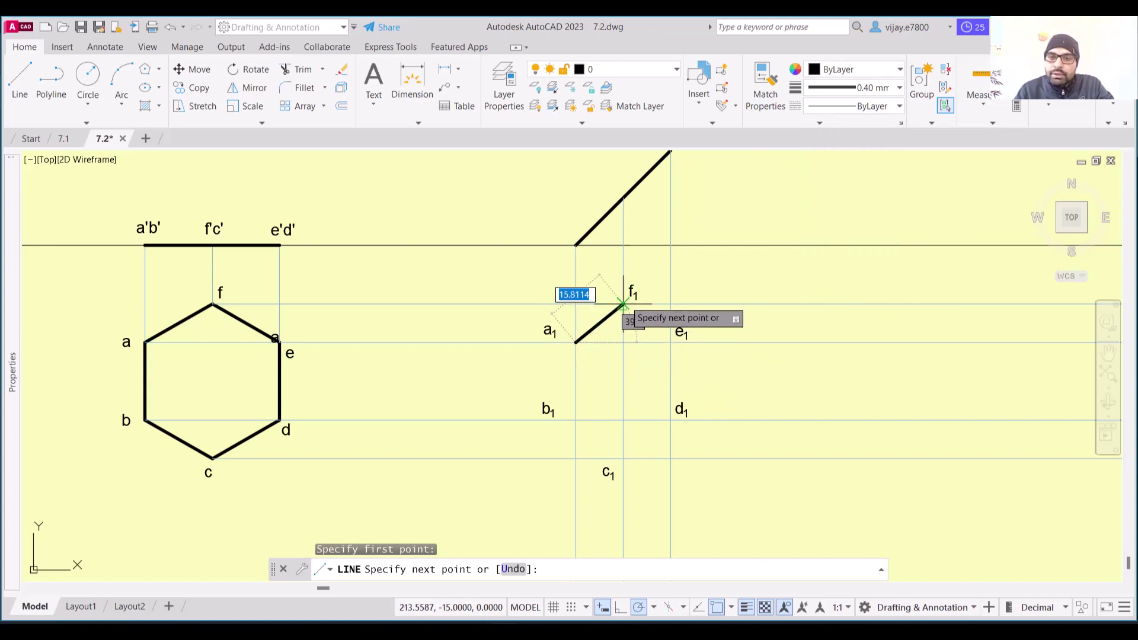
pyautogui.click(623, 303)
pyautogui.click(670, 342)
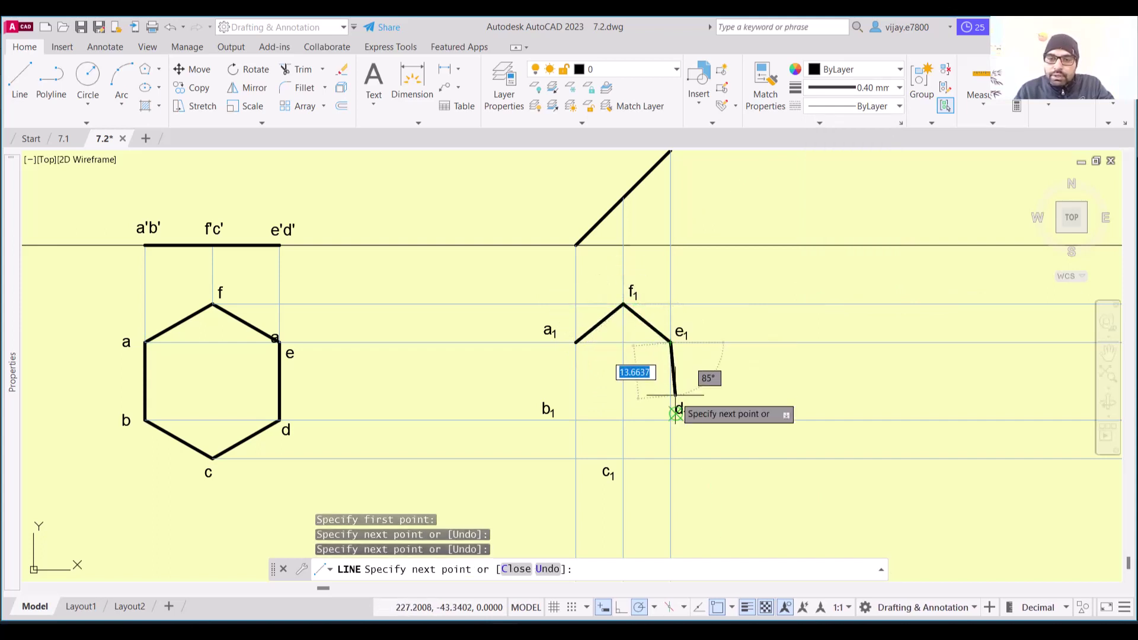
pyautogui.click(671, 420)
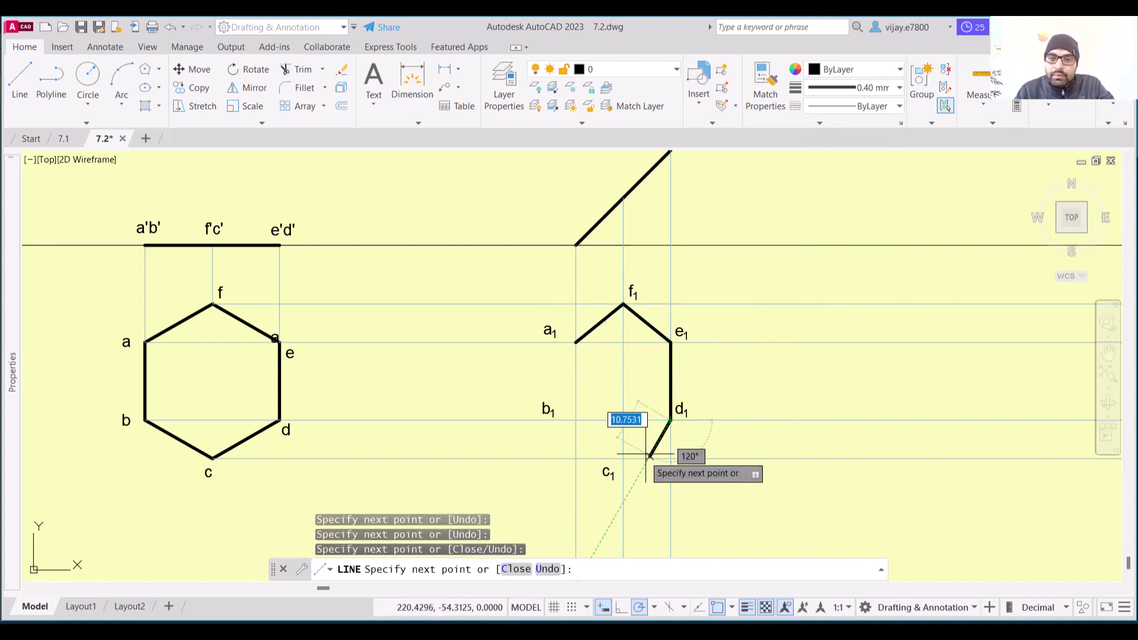
pyautogui.click(623, 458)
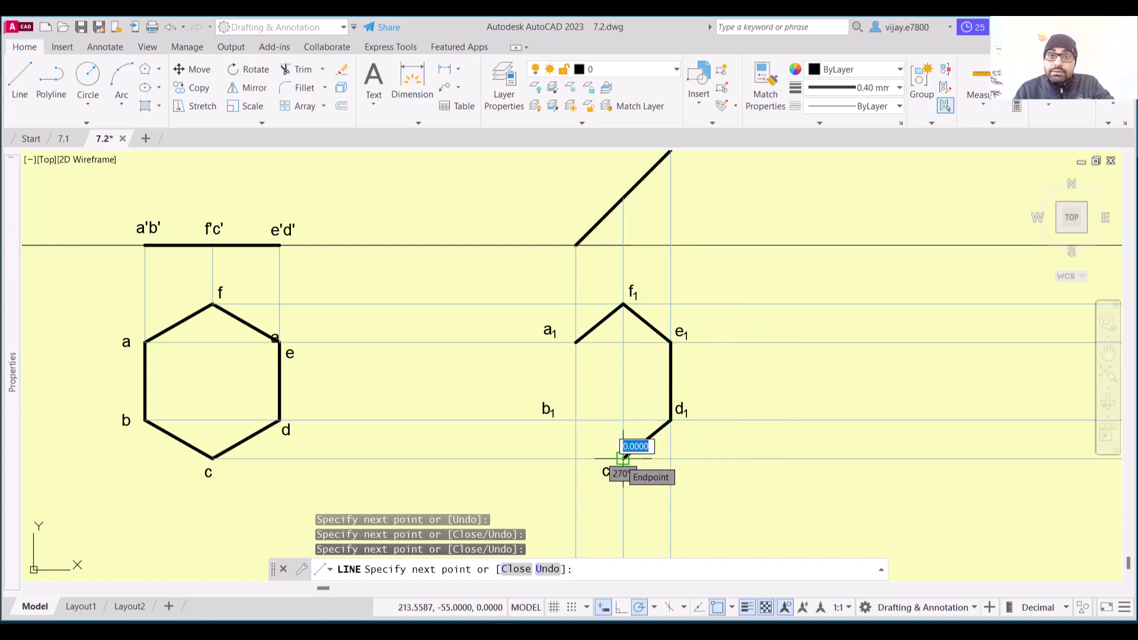
pyautogui.click(575, 421)
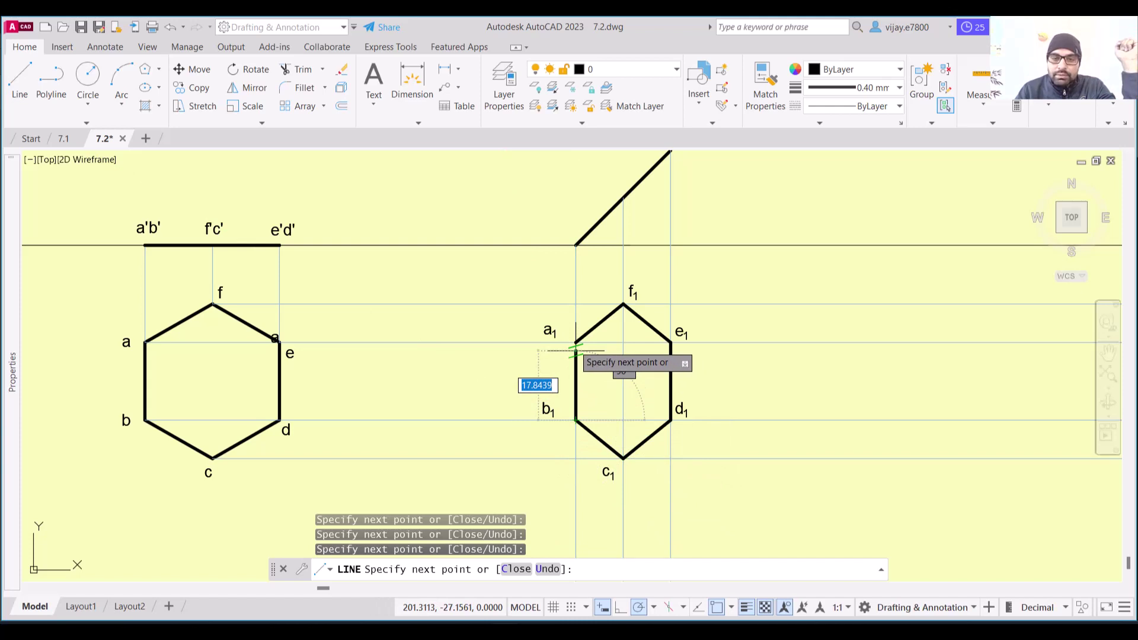
pyautogui.click(575, 342)
pyautogui.rightClick(744, 368)
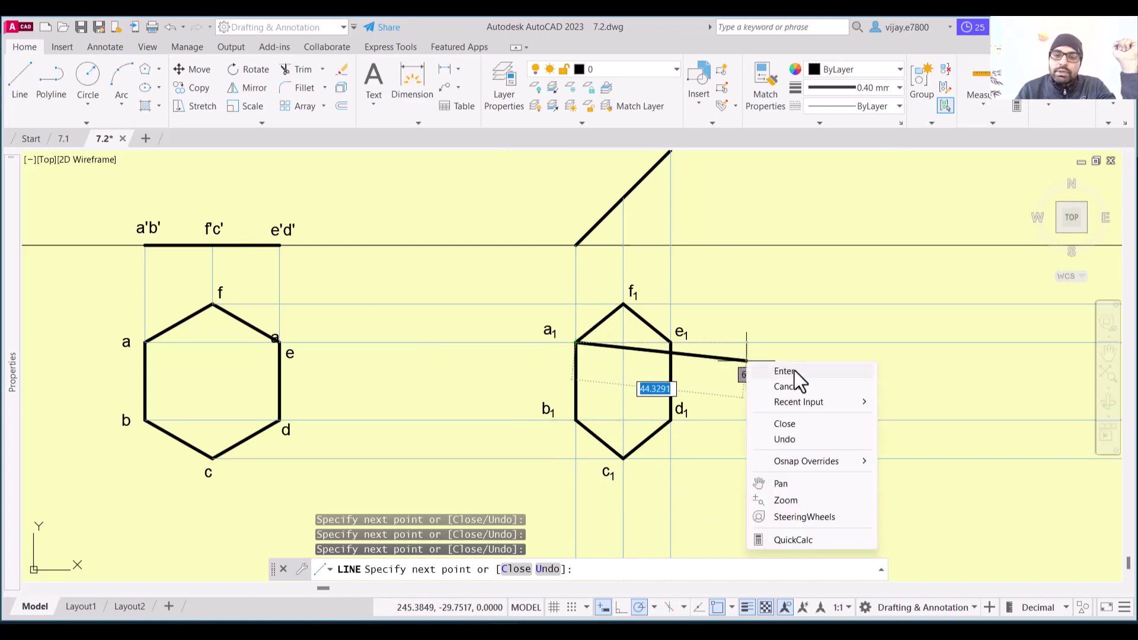
pyautogui.click(778, 371)
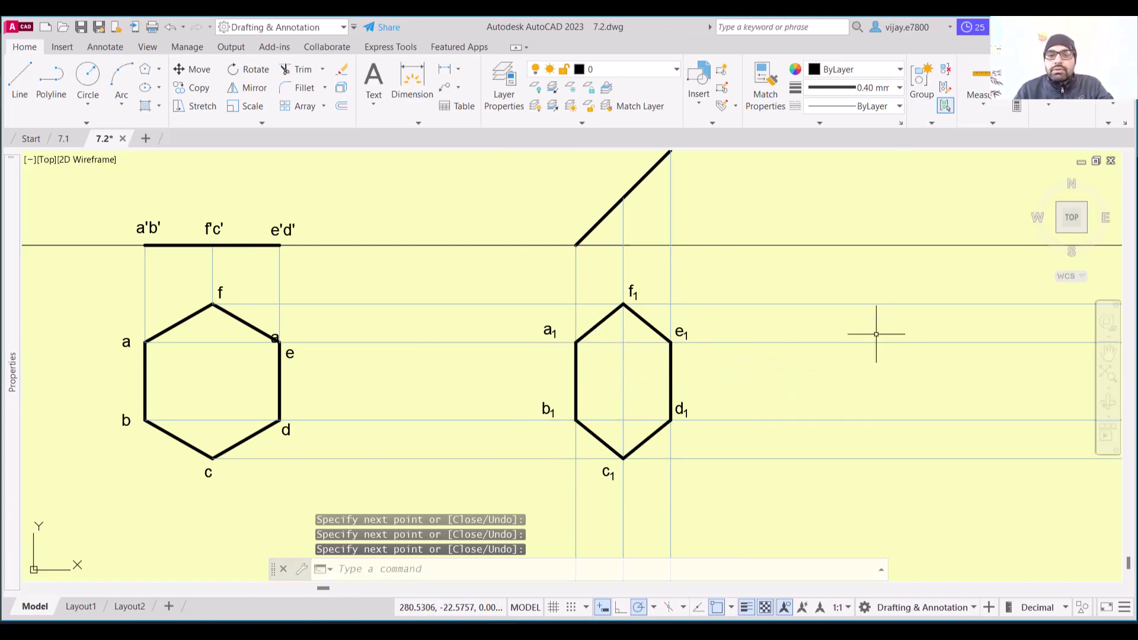
# - Copy the labels a'b', f'c' and e'd' from the first front view and paste them above the inclined line
pyautogui.click(165, 232)
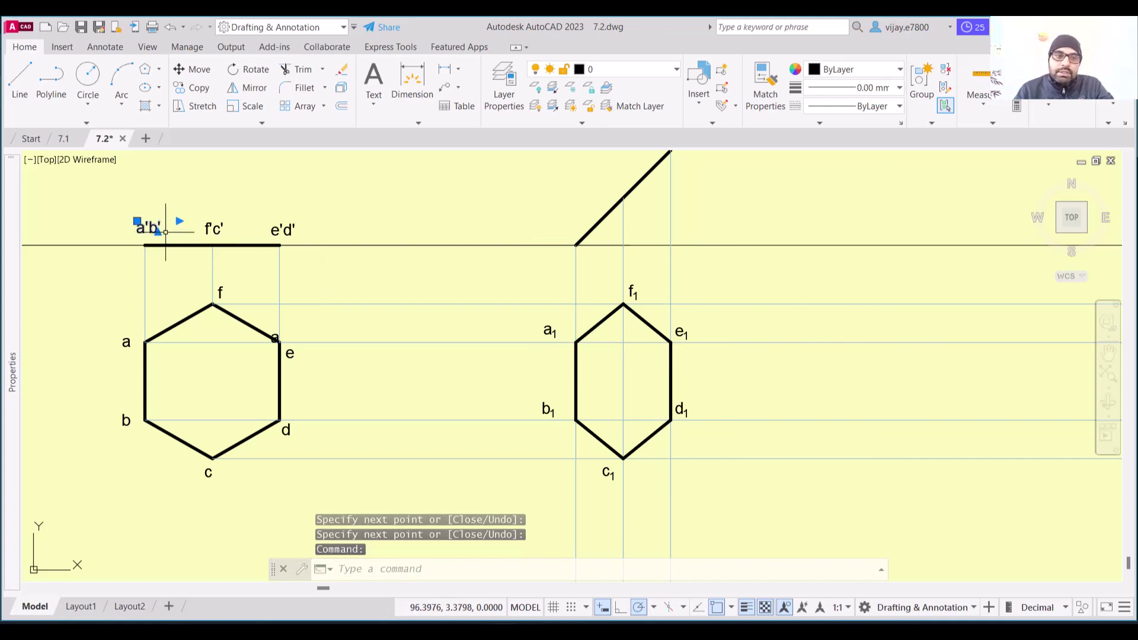
pyautogui.click(279, 231)
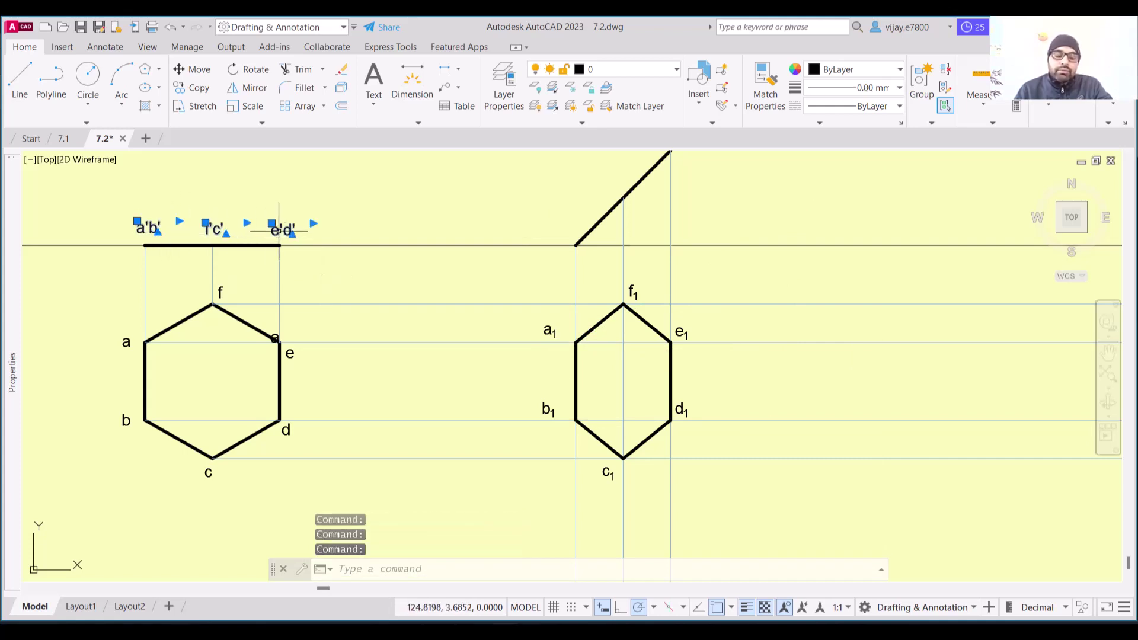
pyautogui.hotkey('ctrl', 'c')
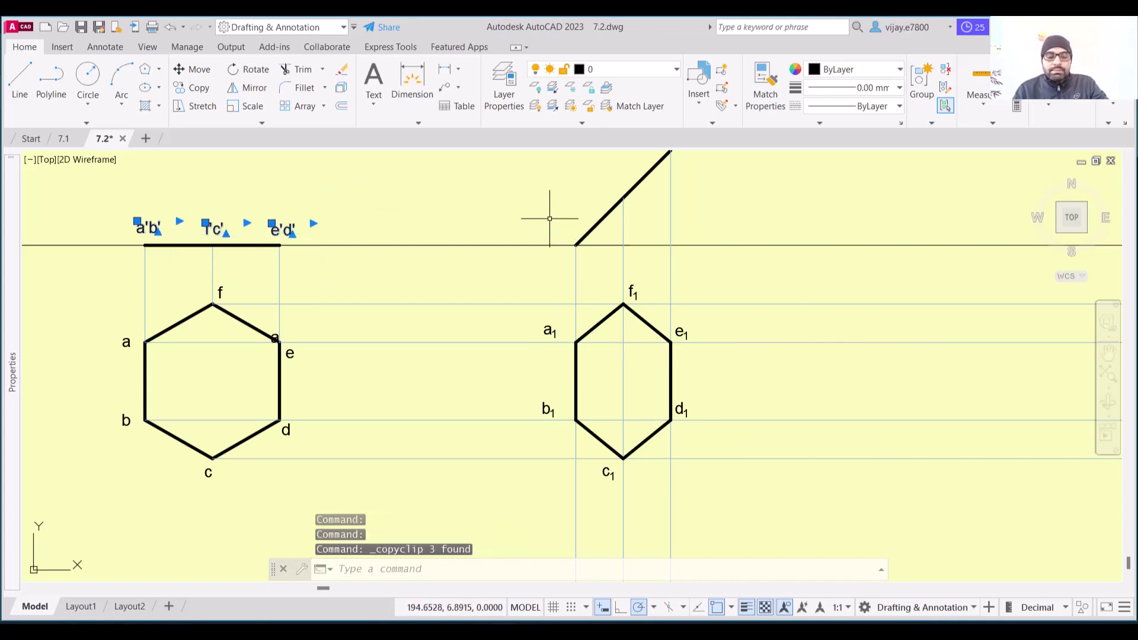
pyautogui.hotkey('ctrl', 'v')
pyautogui.scroll(-2, 564, 187)
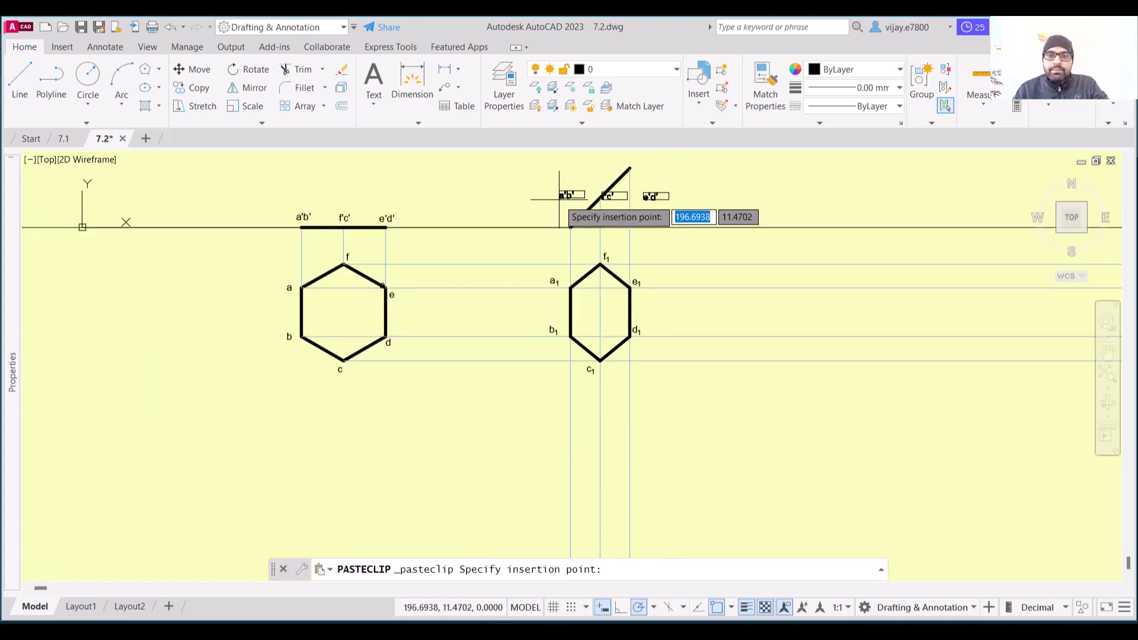
pyautogui.moveTo(566, 190); pyautogui.dragTo(526, 287, button='middle')
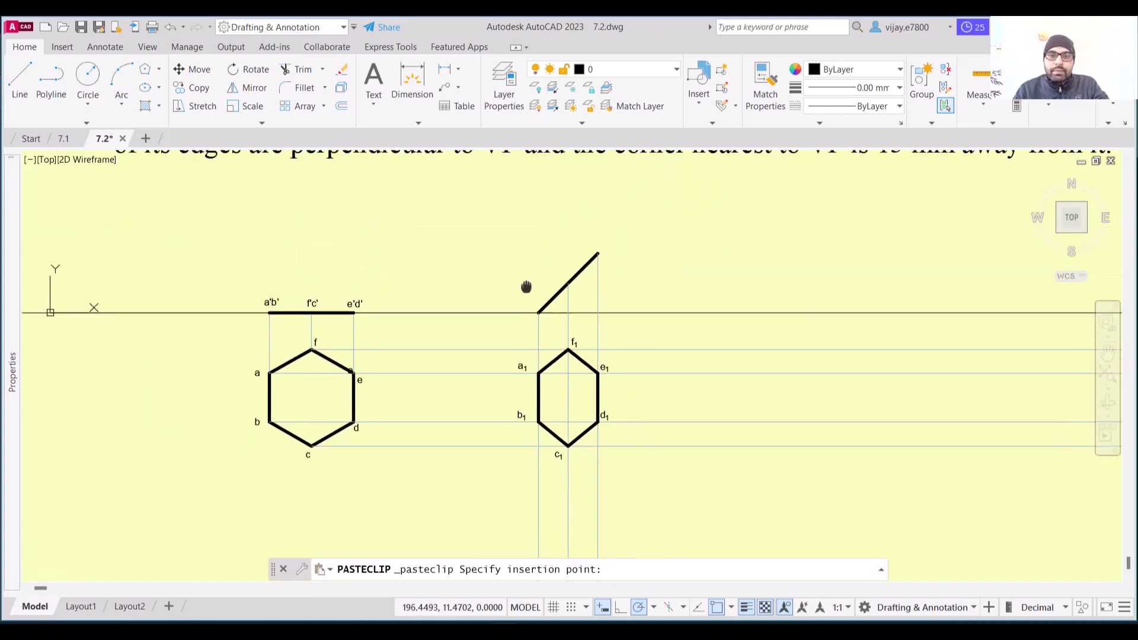
pyautogui.click(507, 237)
# - Change the pasted "a'b'" label to "a1'b1'", with both 1s formatted as subscripts
pyautogui.scroll(6, 508, 234)
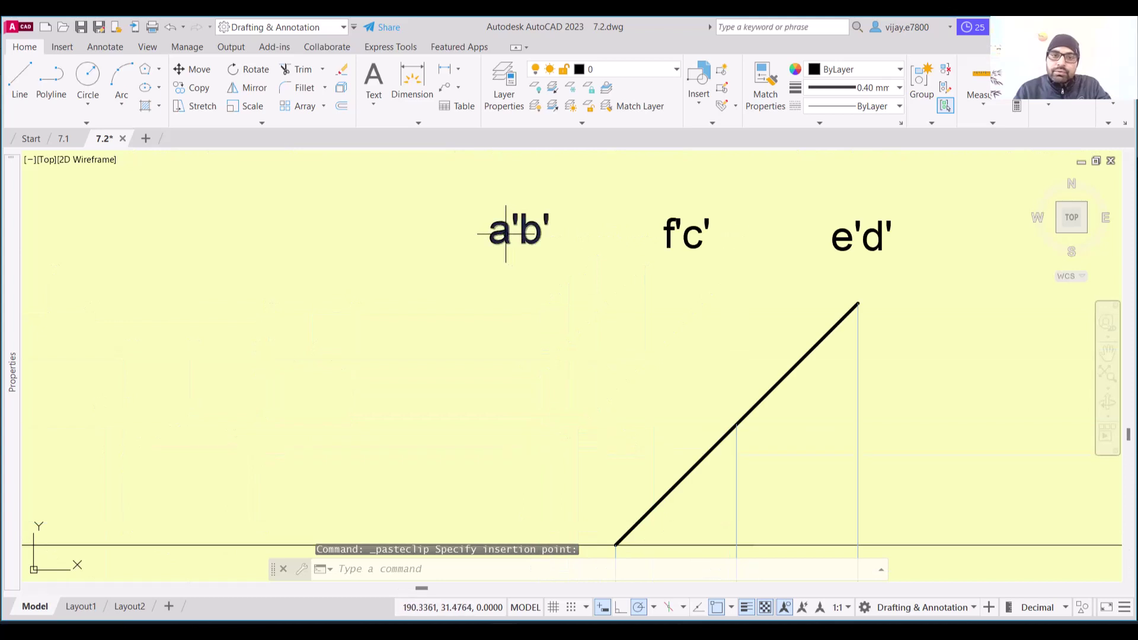
pyautogui.doubleClick(511, 234)
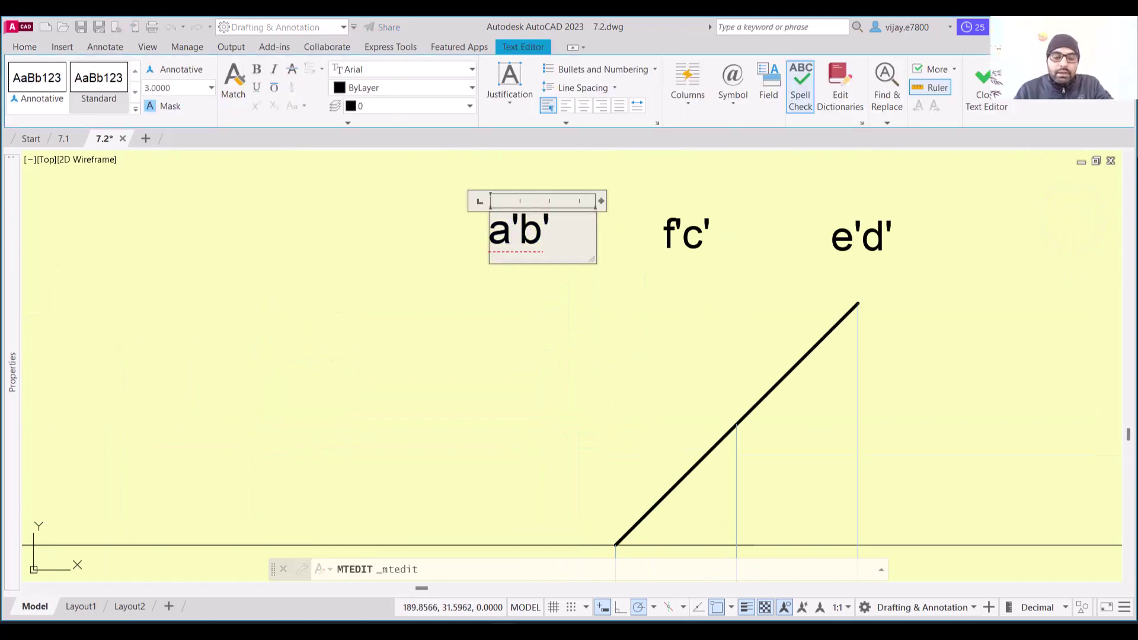
pyautogui.write('1')
pyautogui.hotkey('shift', 'Left')
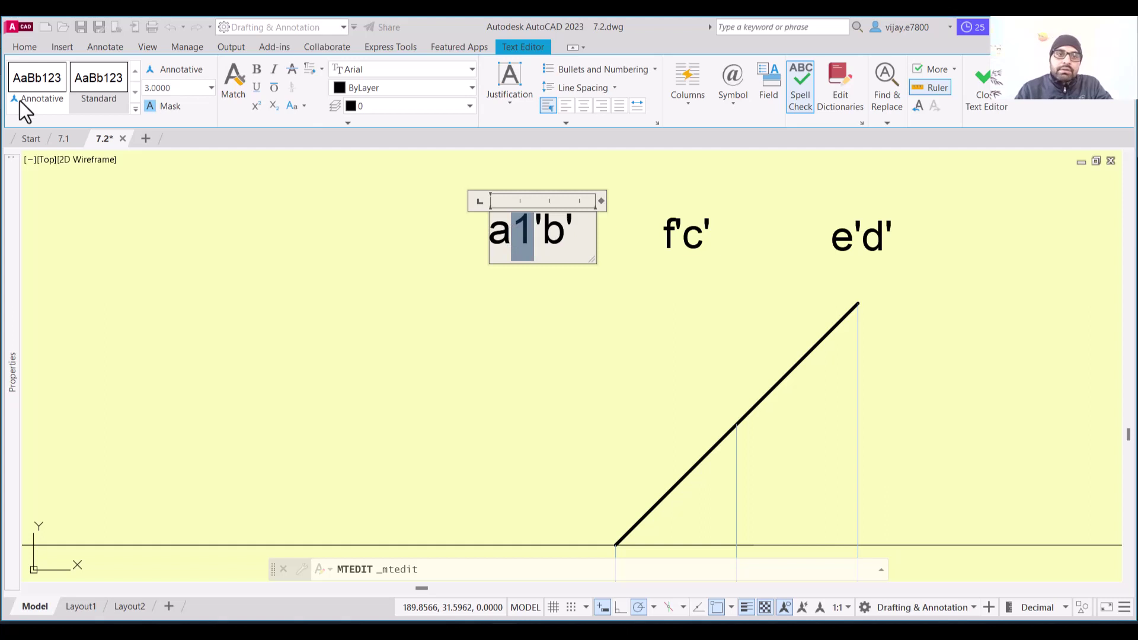
pyautogui.click(275, 105)
pyautogui.click(550, 235)
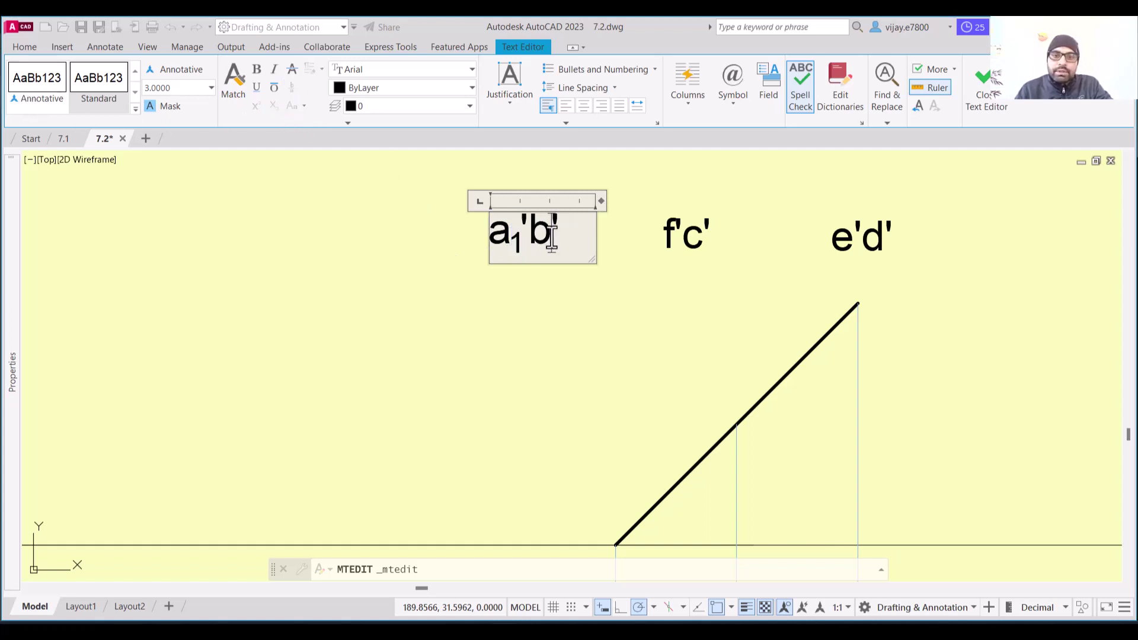
pyautogui.hotkey('shift', 'Left')
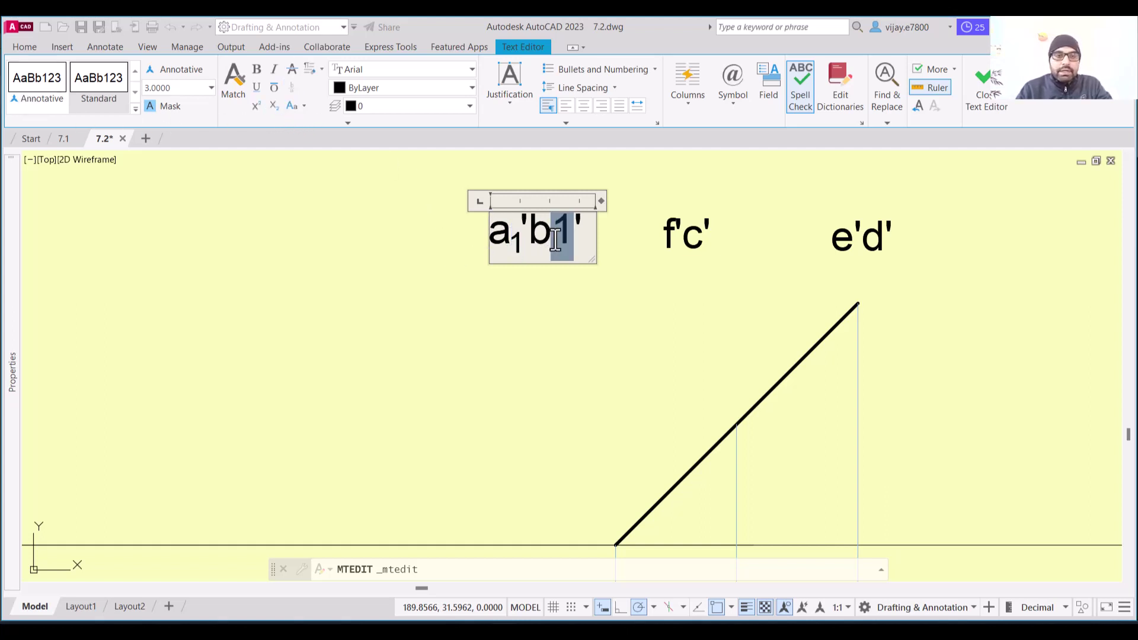
pyautogui.click(272, 109)
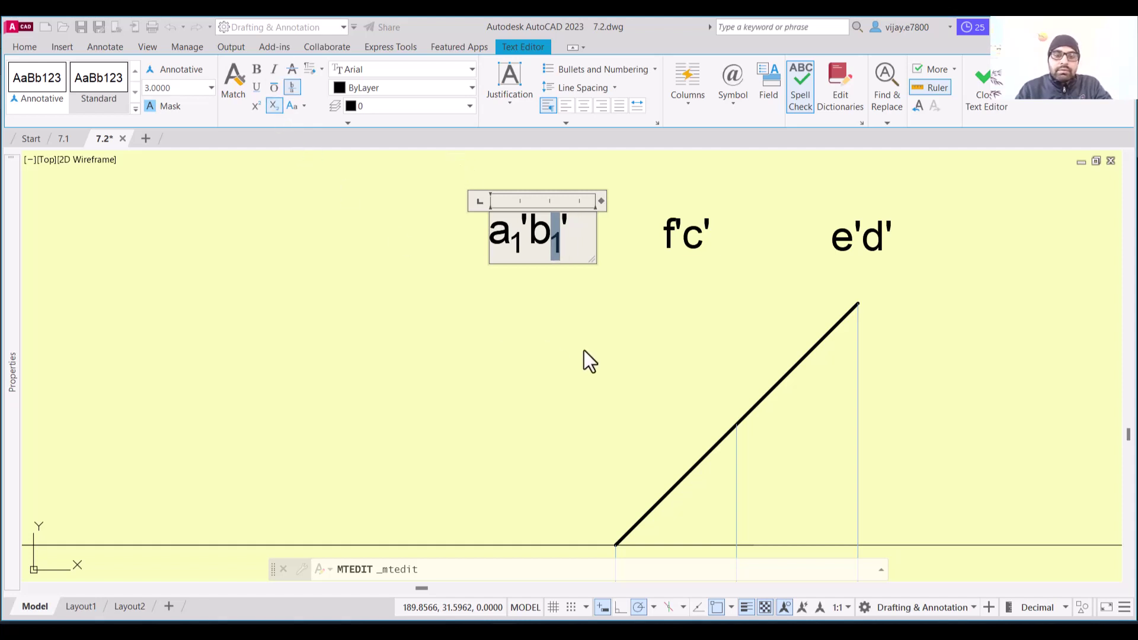
pyautogui.click(585, 353)
# - Change the pasted "f'c'" label to "f1'c1'", with both 1s formatted as subscripts
pyautogui.doubleClick(674, 223)
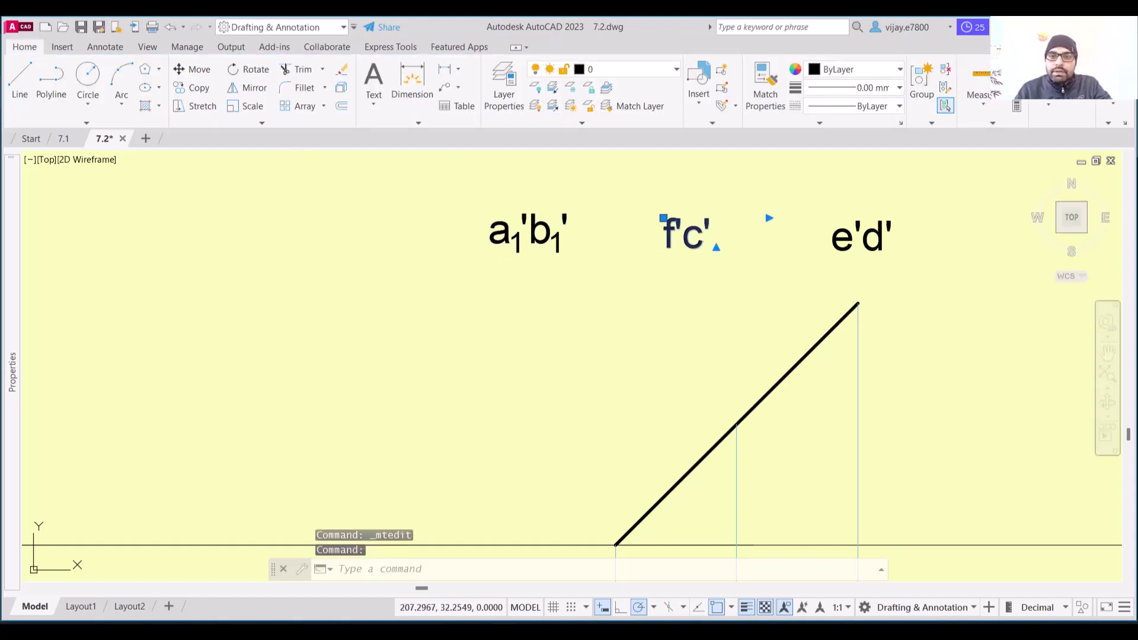
pyautogui.write('1')
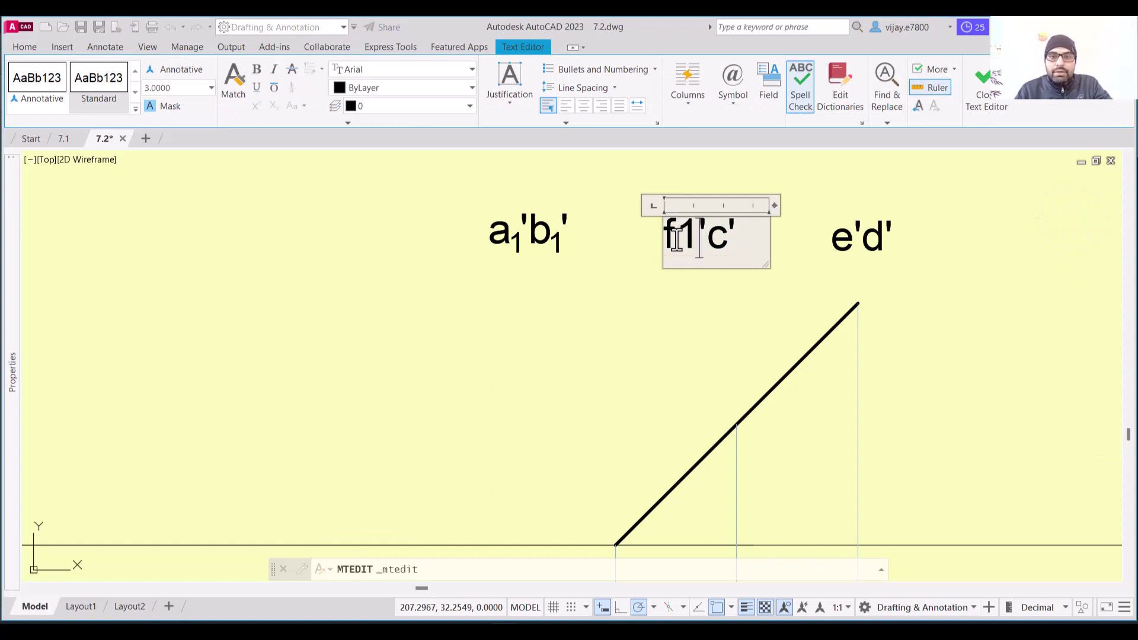
pyautogui.hotkey('shift', 'Left')
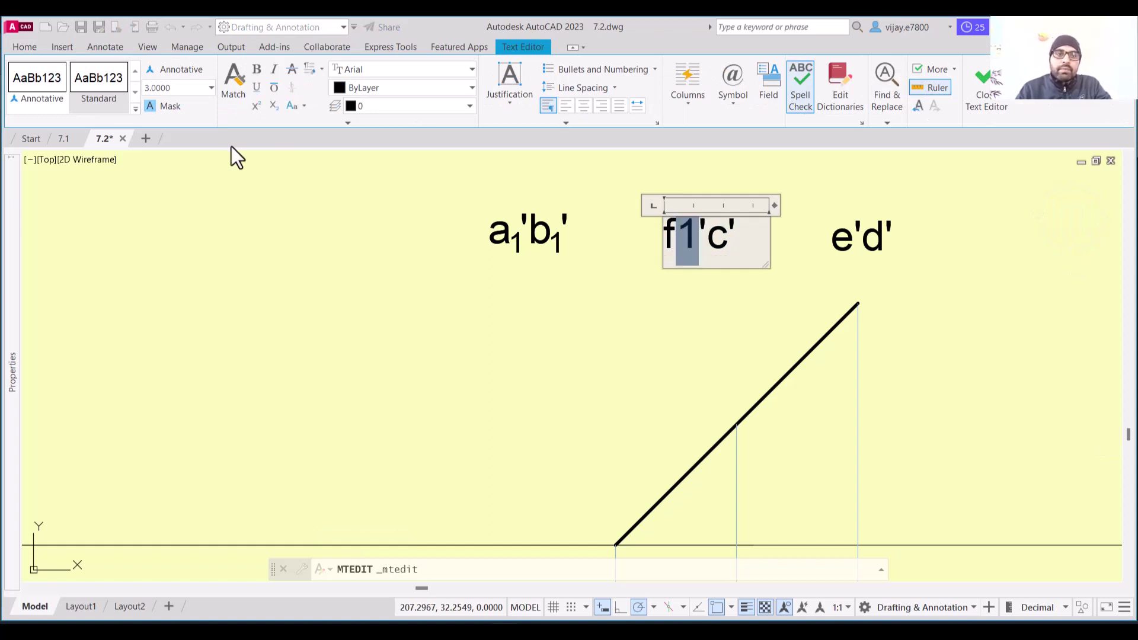
pyautogui.click(274, 106)
pyautogui.click(712, 233)
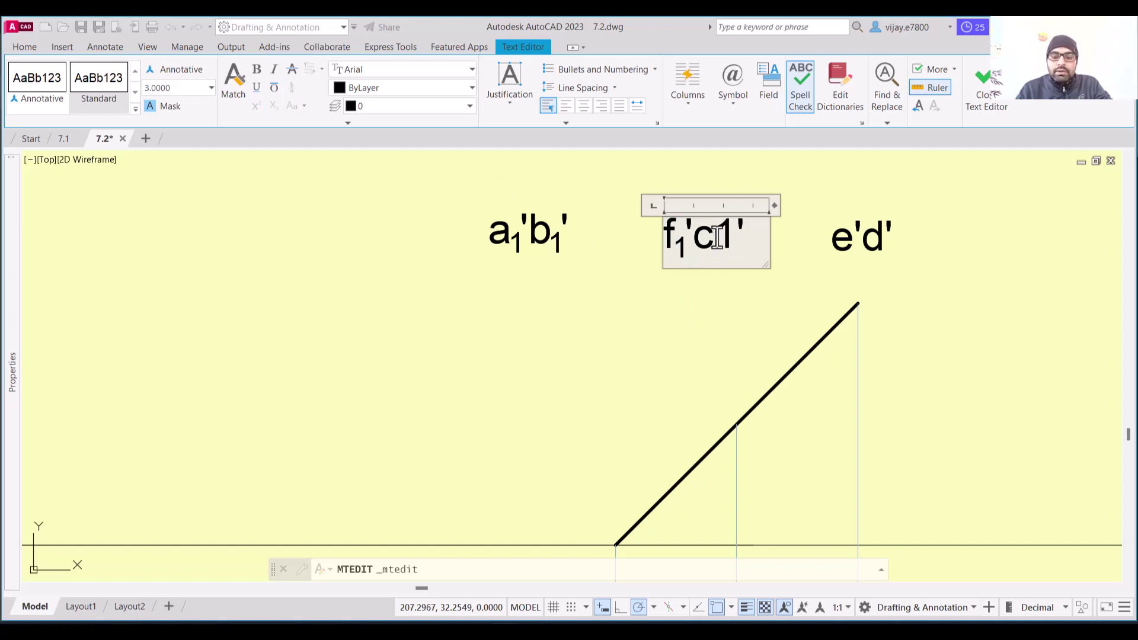
pyautogui.hotkey('shift', 'Left')
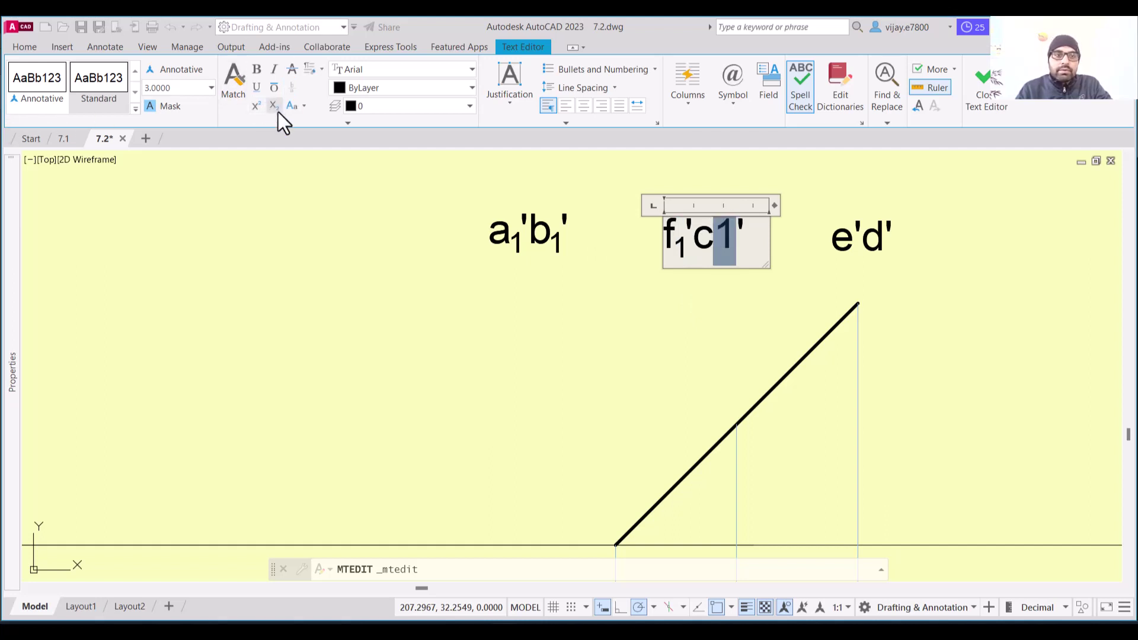
pyautogui.click(276, 109)
pyautogui.click(853, 258)
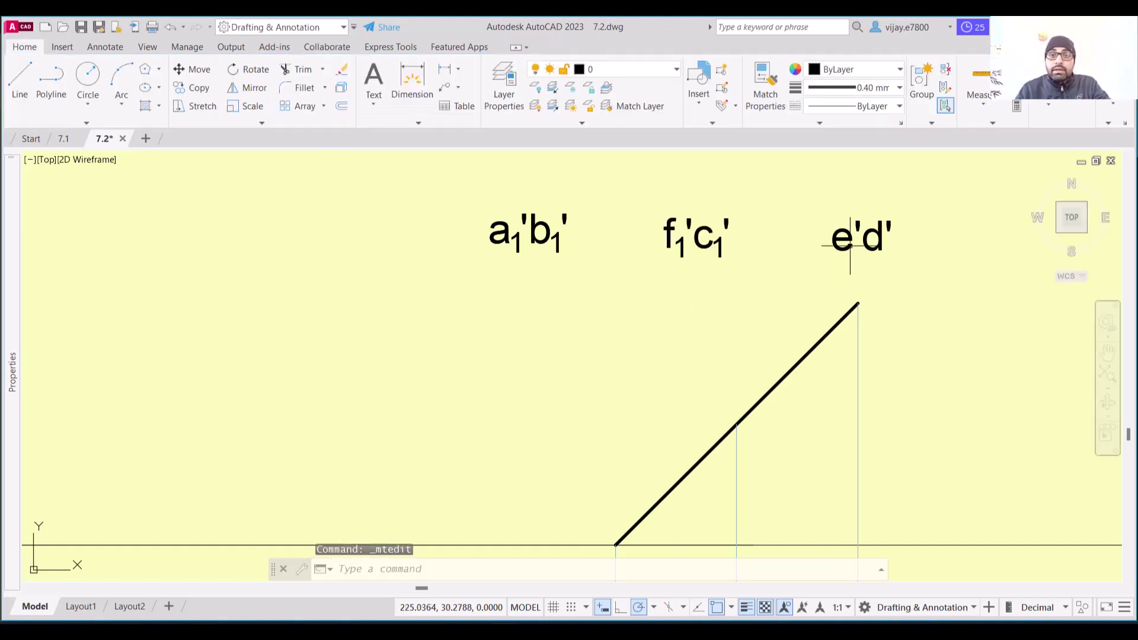
# - Change the pasted "e'd'" label to "e1'd1'", with both 1s formatted as subscripts
pyautogui.doubleClick(850, 246)
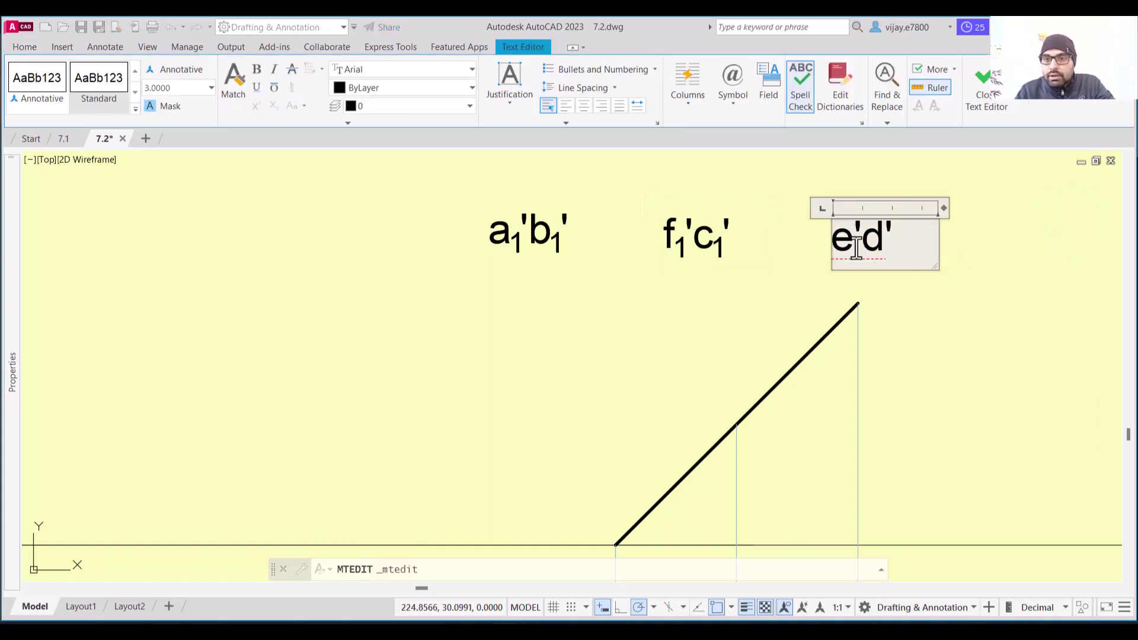
pyautogui.click(855, 249)
pyautogui.write('1')
pyautogui.hotkey('shift', 'Left')
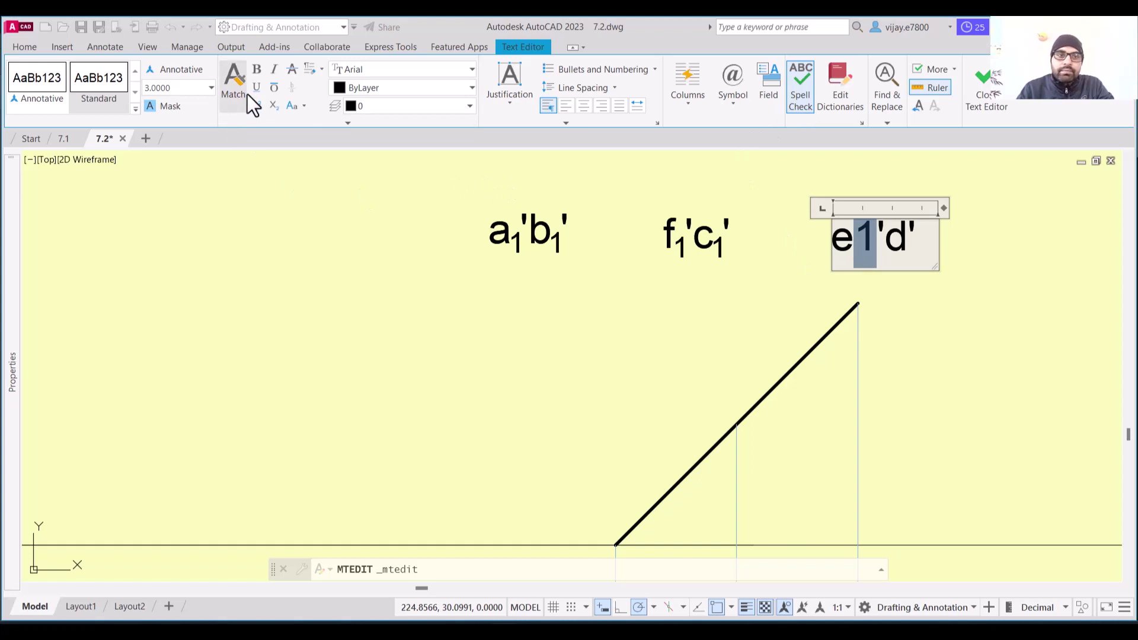
pyautogui.click(273, 106)
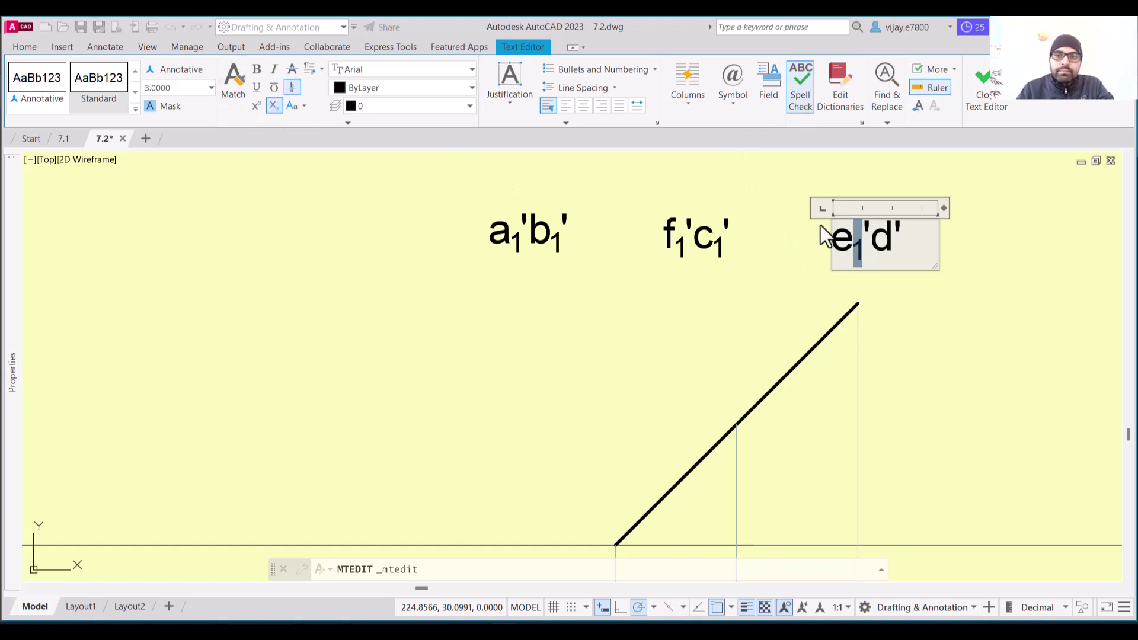
pyautogui.click(893, 238)
pyautogui.hotkey('shift', 'Left')
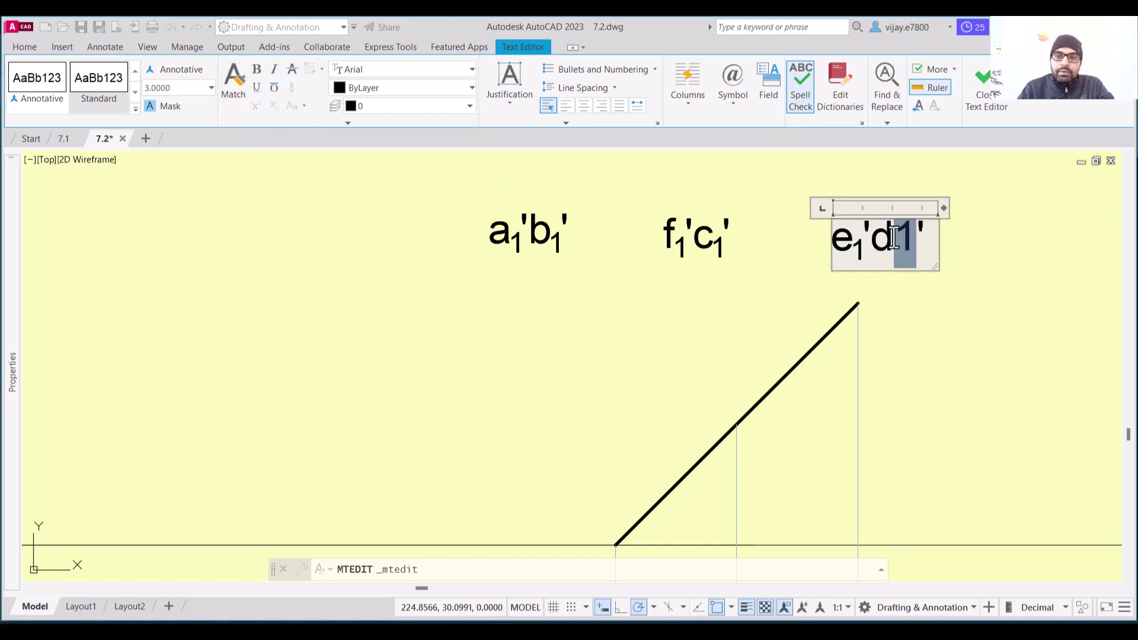
pyautogui.click(273, 106)
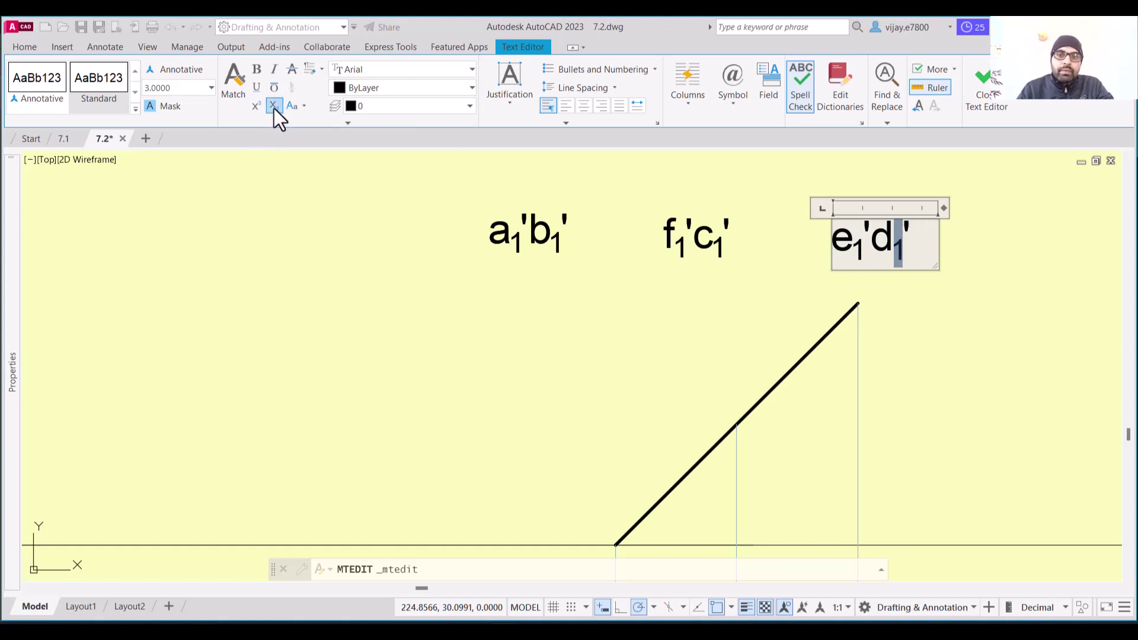
pyautogui.click(961, 261)
# - Rotate the three labels a1'b1', f1'c1' and e1'd1' together by 45° about a point beside a1'b1'
pyautogui.click(961, 261)
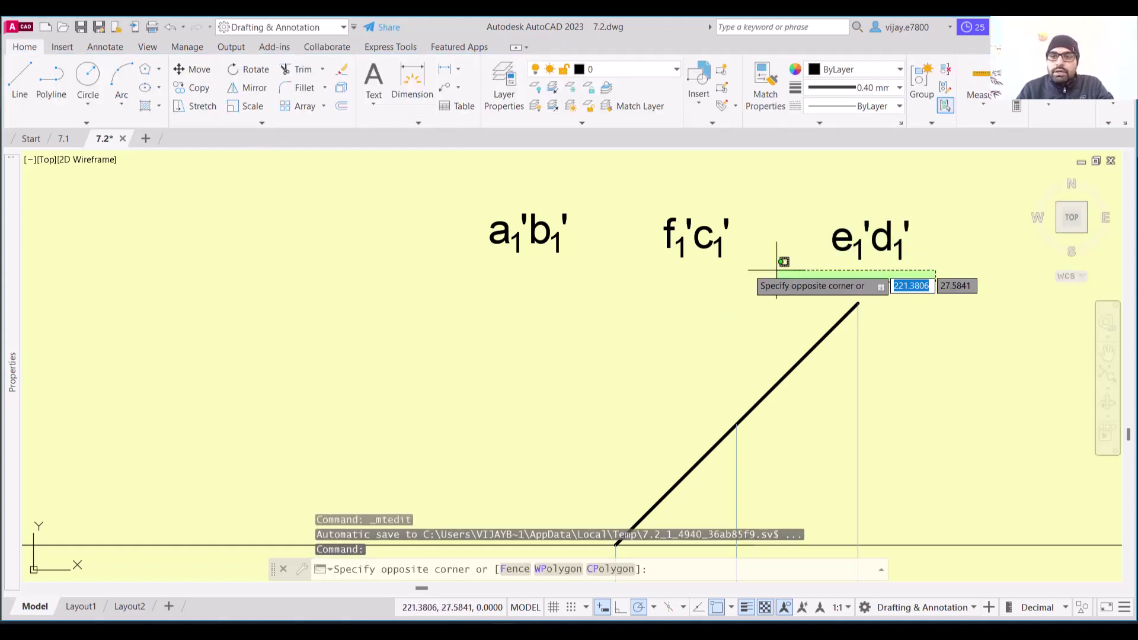
pyautogui.click(417, 191)
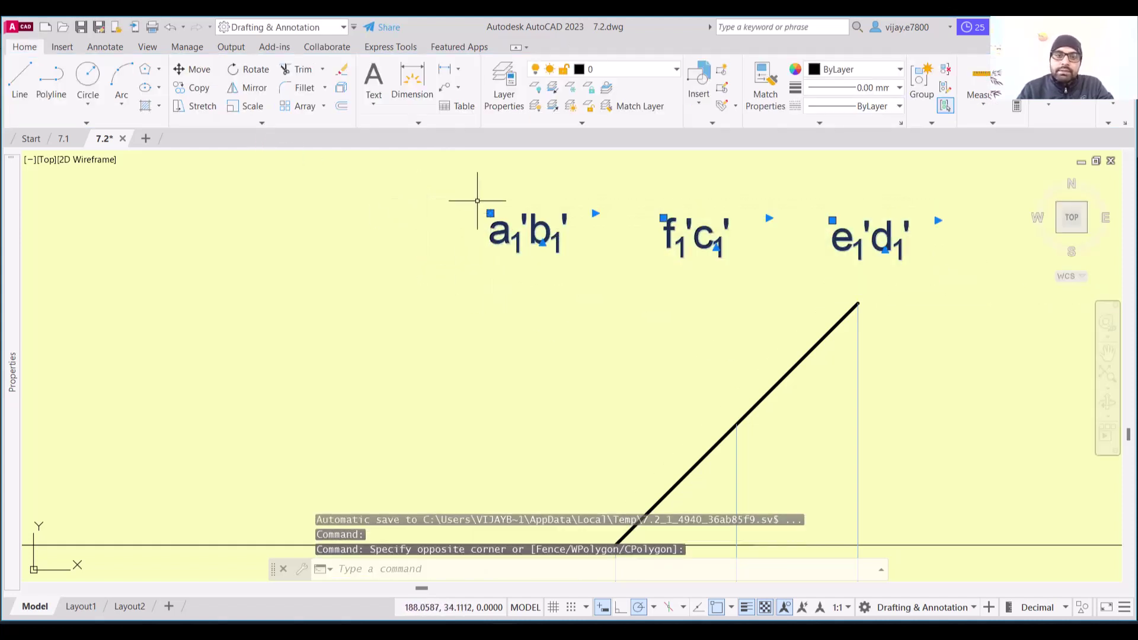
pyautogui.click(231, 73)
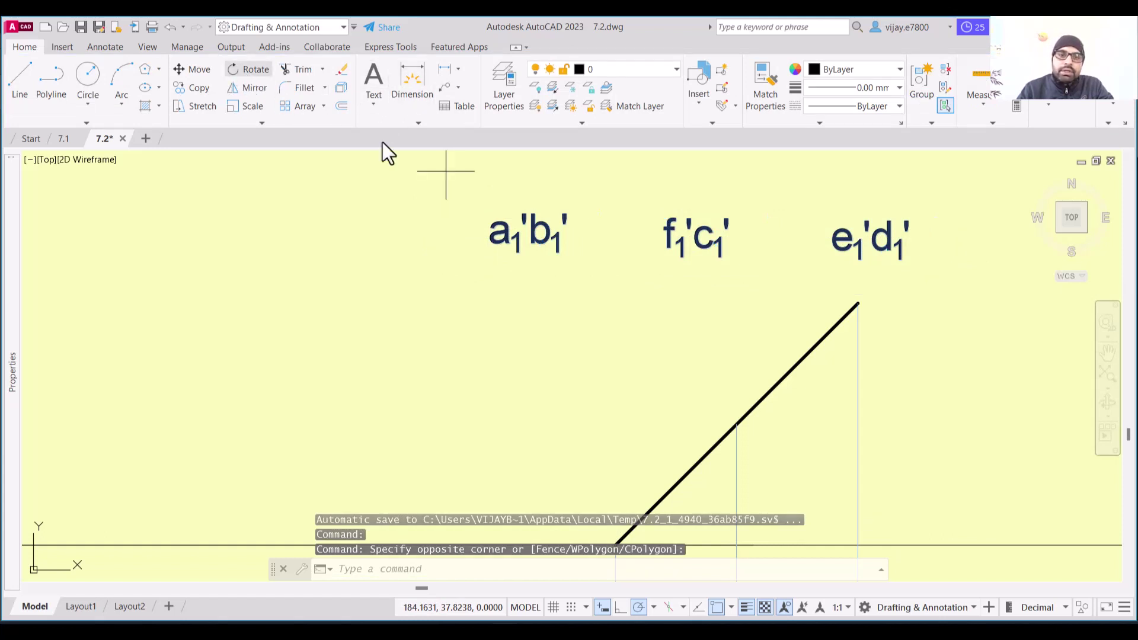
pyautogui.click(490, 243)
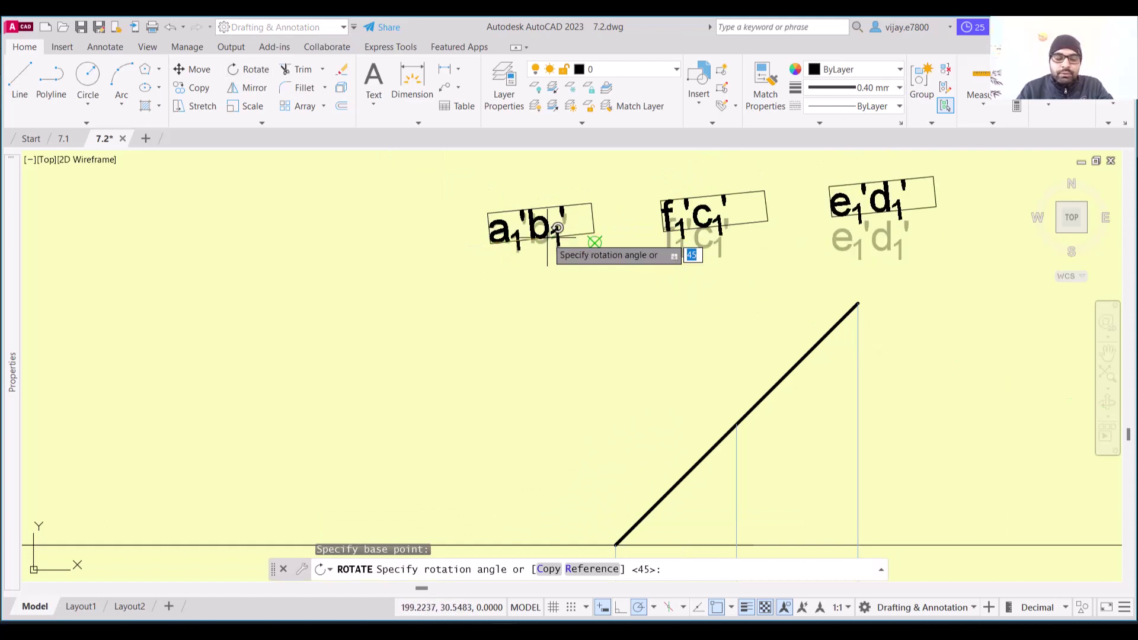
pyautogui.write('<')
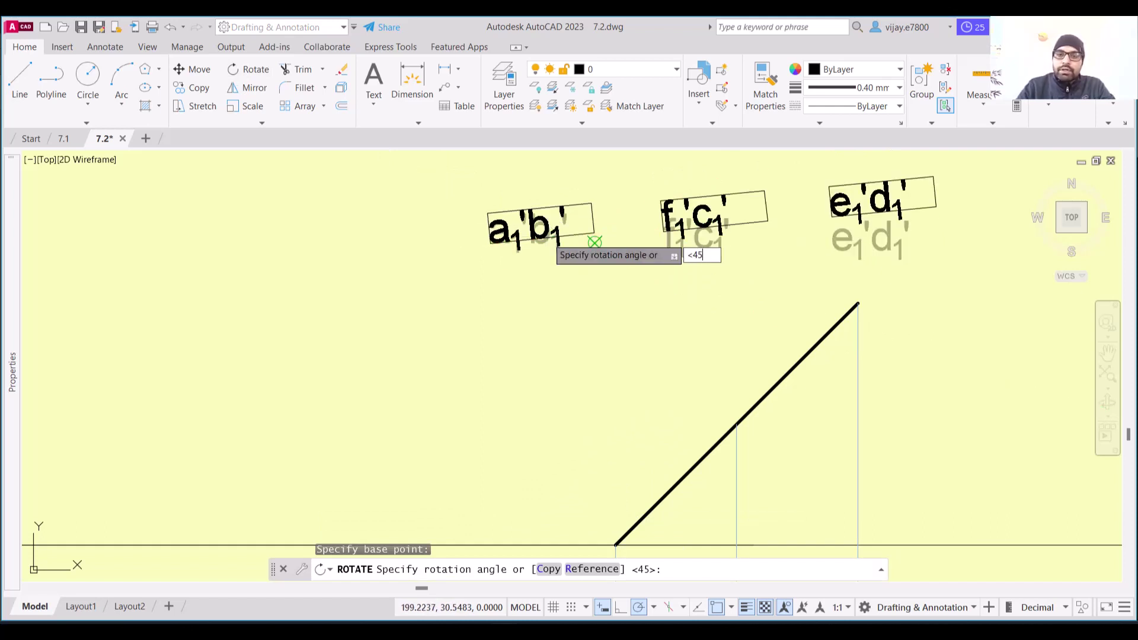
pyautogui.press('Return')
# - Move the three rotated labels down alongside the inclined line, with a1'b1' beside its lower end on the XY line
pyautogui.scroll(-3, 559, 275)
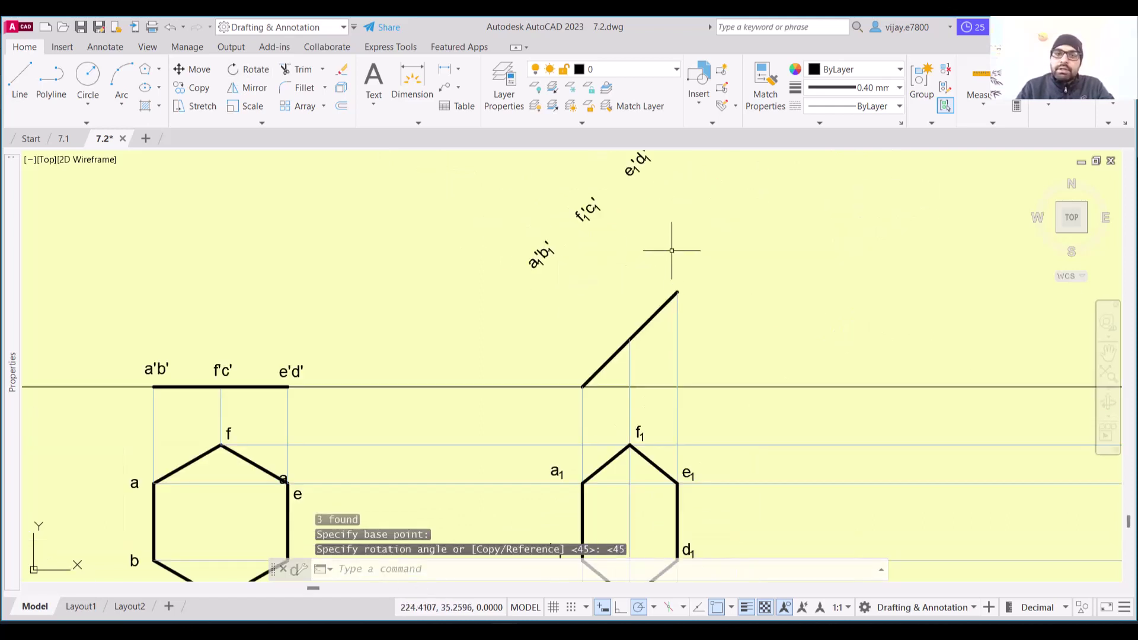
pyautogui.click(682, 232)
pyautogui.click(485, 161)
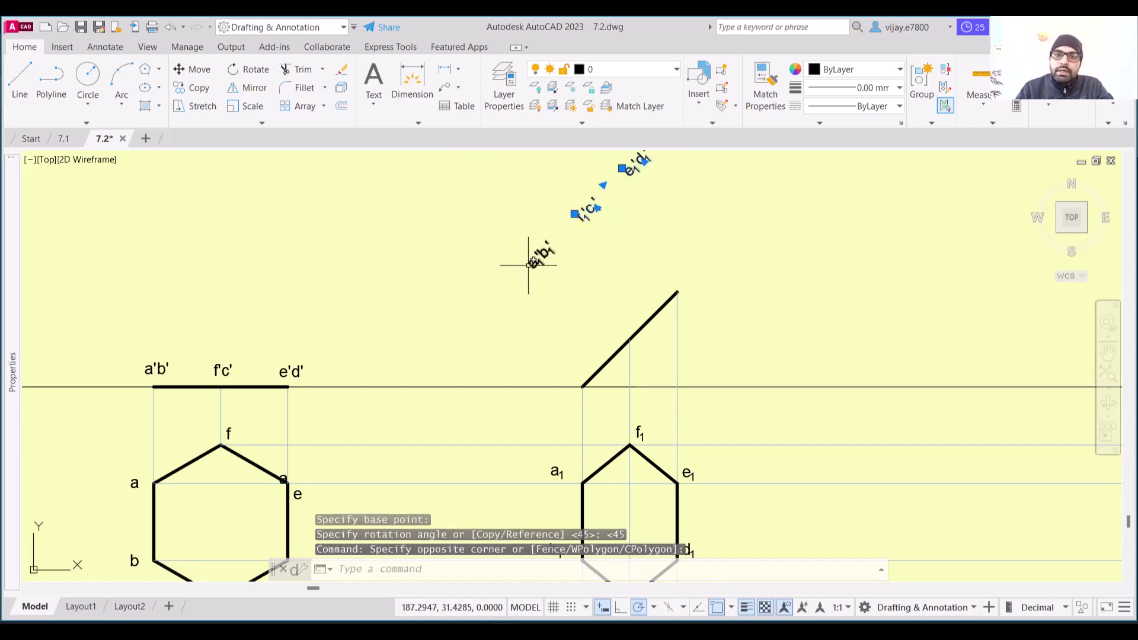
pyautogui.click(567, 287)
pyautogui.click(516, 246)
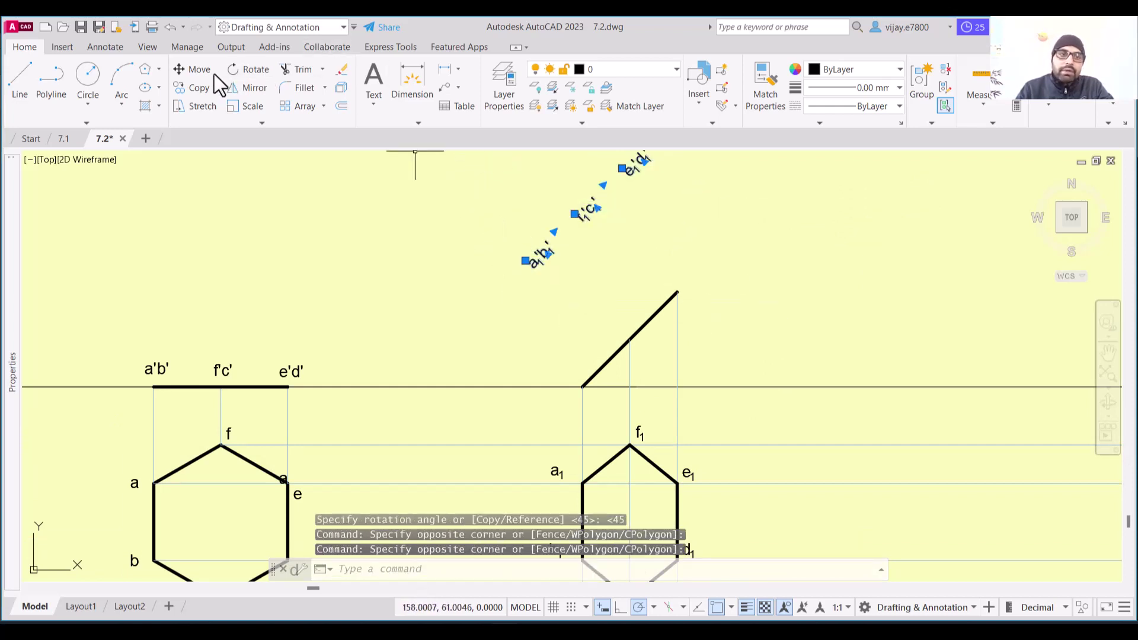
pyautogui.click(196, 69)
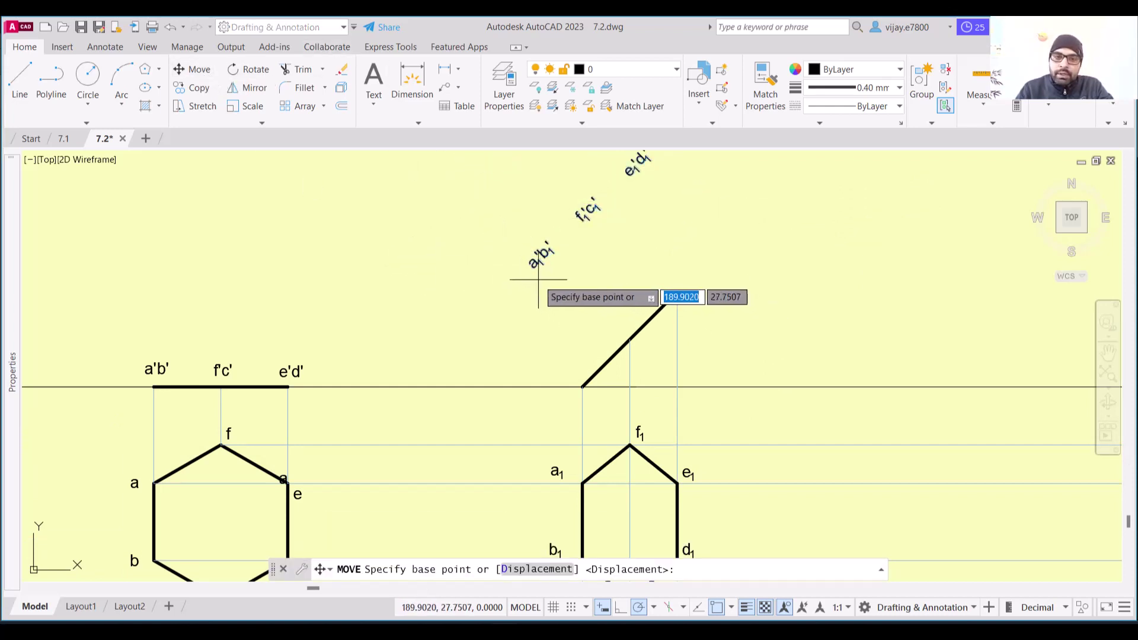
pyautogui.click(536, 280)
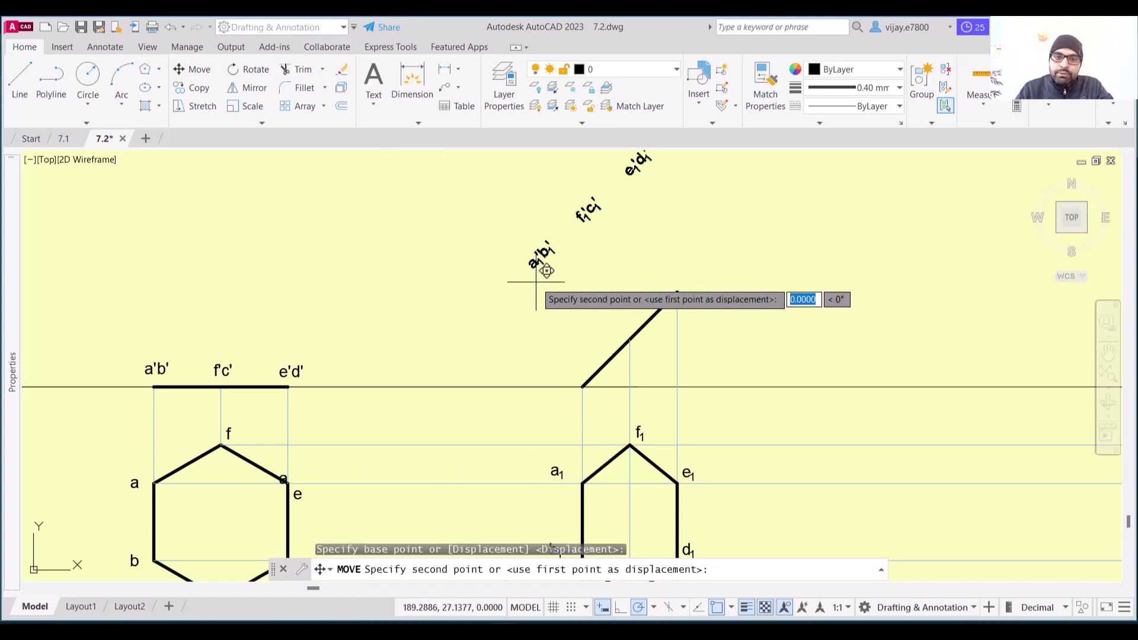
pyautogui.click(566, 395)
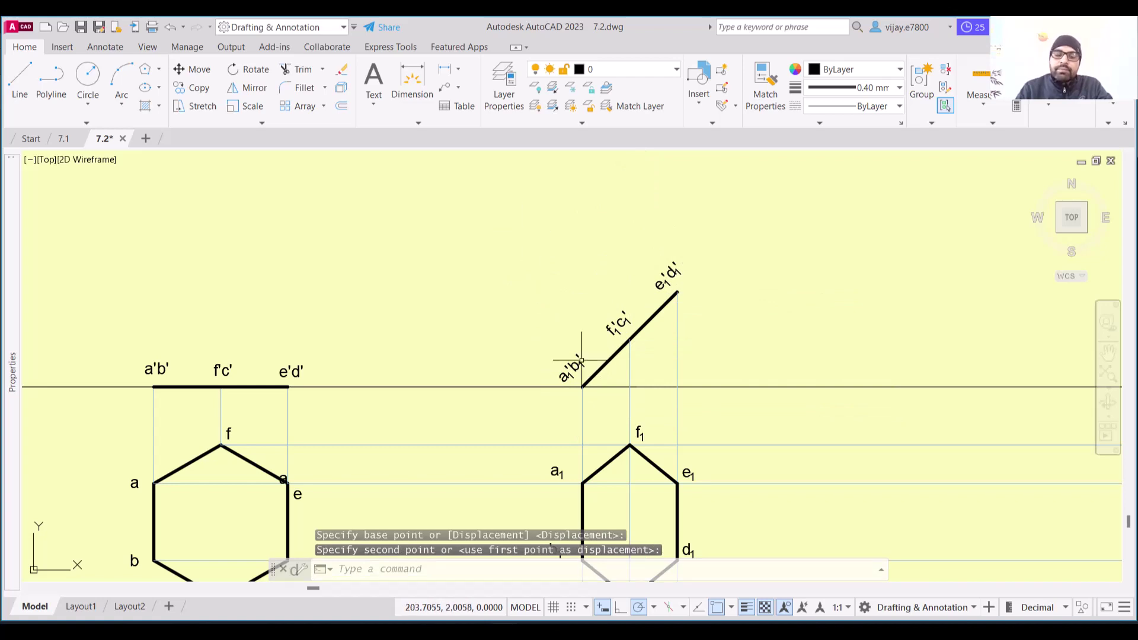
# - Trim the XY line and the horizontal projectors where they extend past the right side of the projected hexagon
pyautogui.middleClick(897, 397)
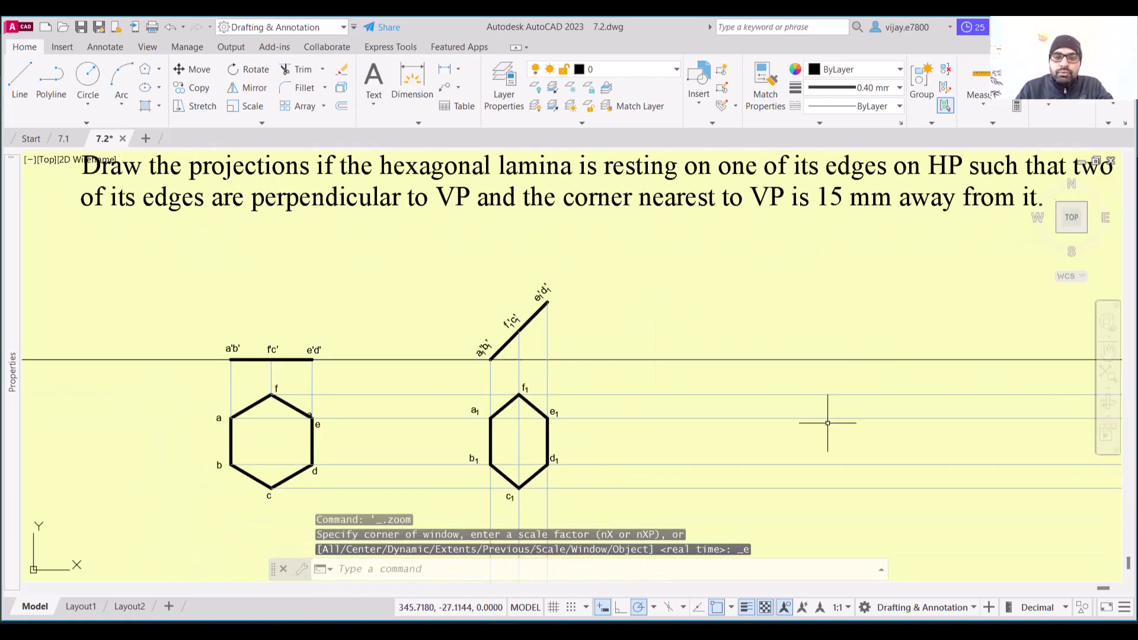
pyautogui.moveTo(664, 319); pyautogui.dragTo(682, 285, button='middle')
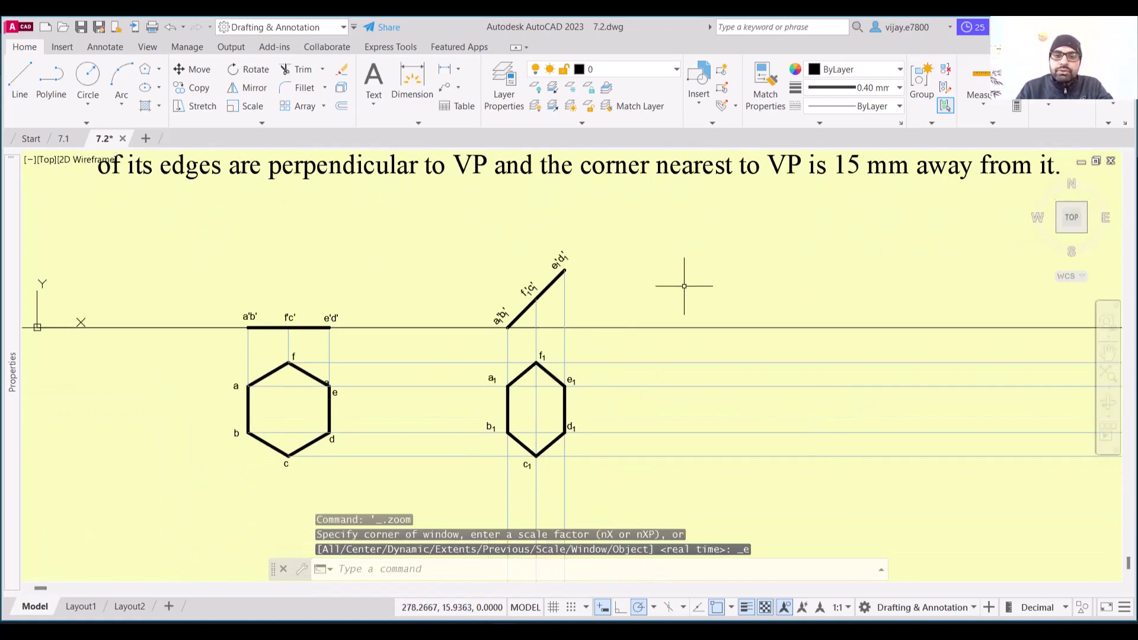
pyautogui.write('TRIM')
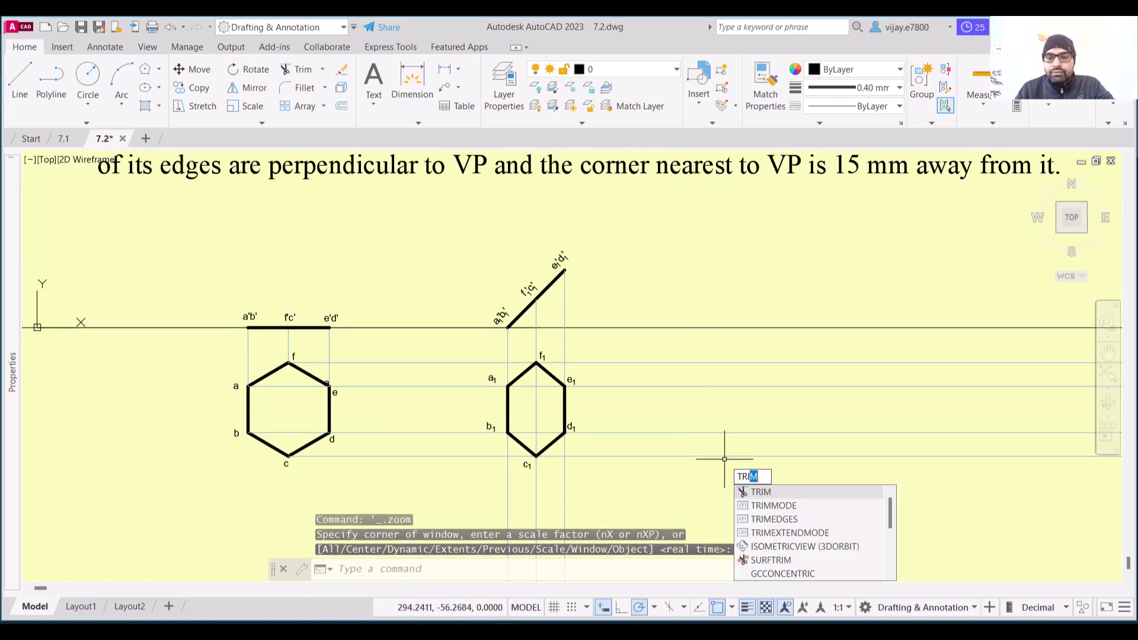
pyautogui.press('Return')
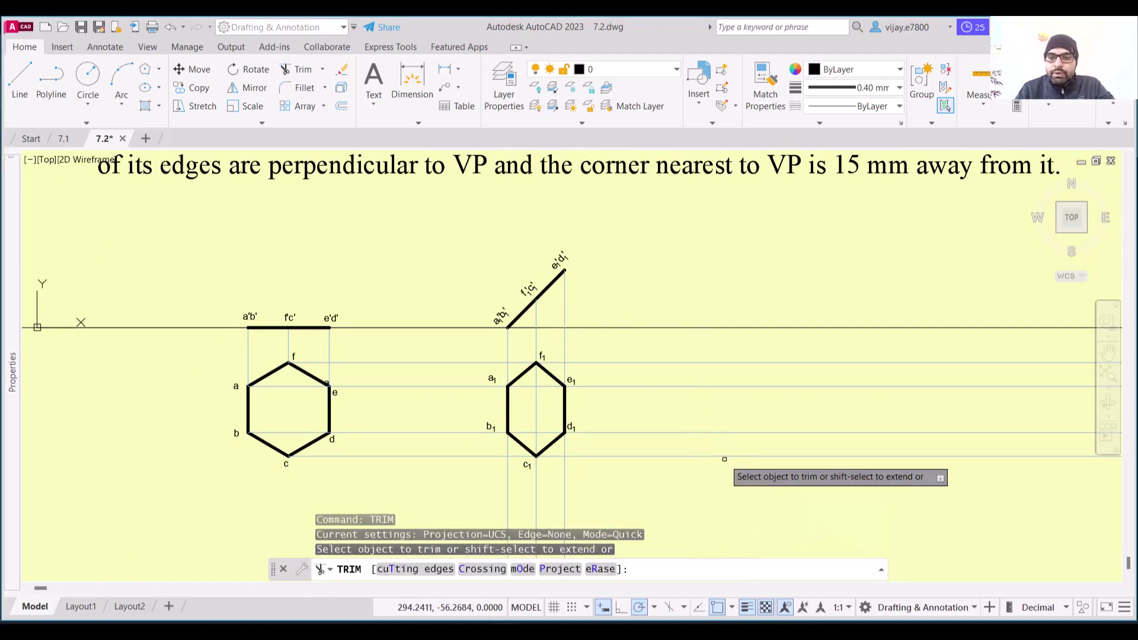
pyautogui.click(724, 459)
pyautogui.click(826, 183)
pyautogui.press('Return')
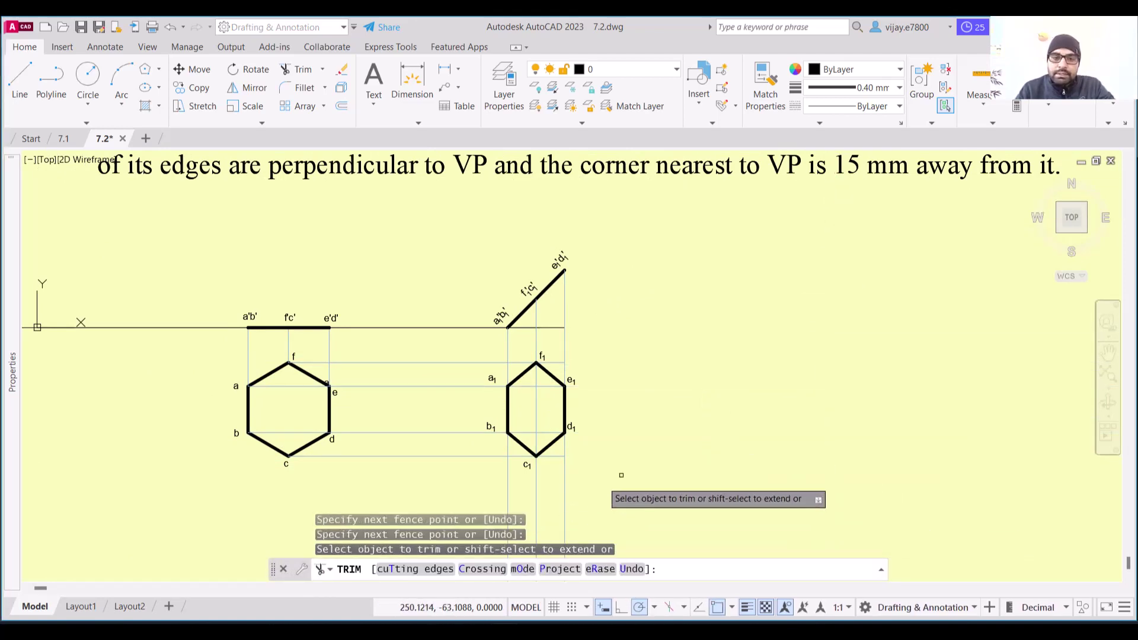
# - Trim the vertical projector ends below the projected hexagon and the part of the XY line left of a'b'
pyautogui.click(168, 298)
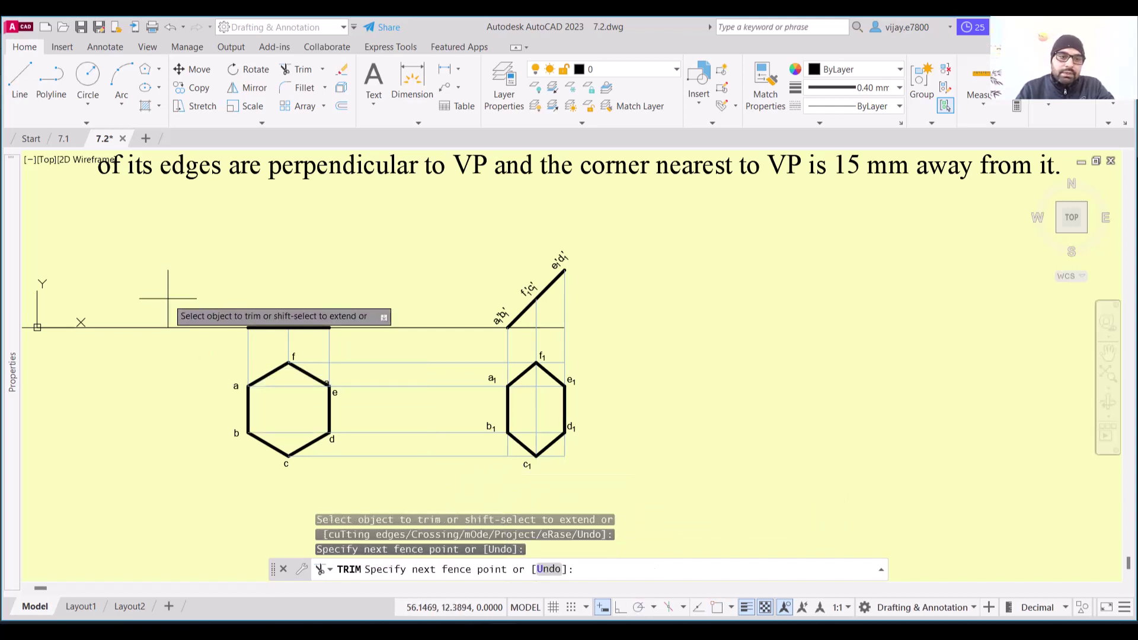
pyautogui.click(146, 418)
pyautogui.press('Return')
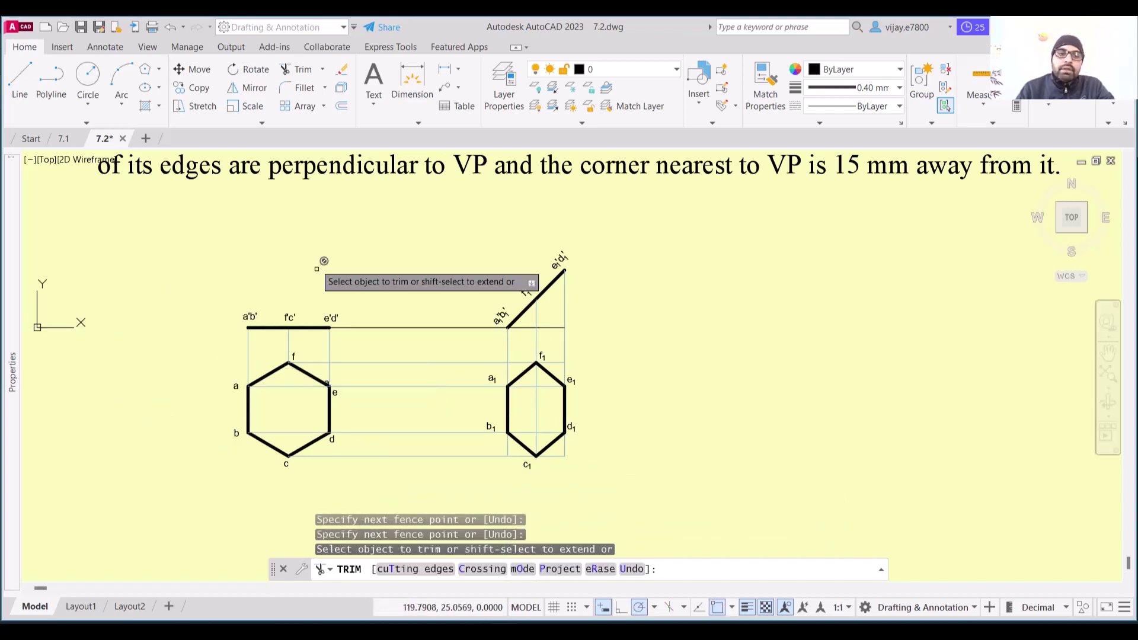
pyautogui.scroll(-2, 312, 247)
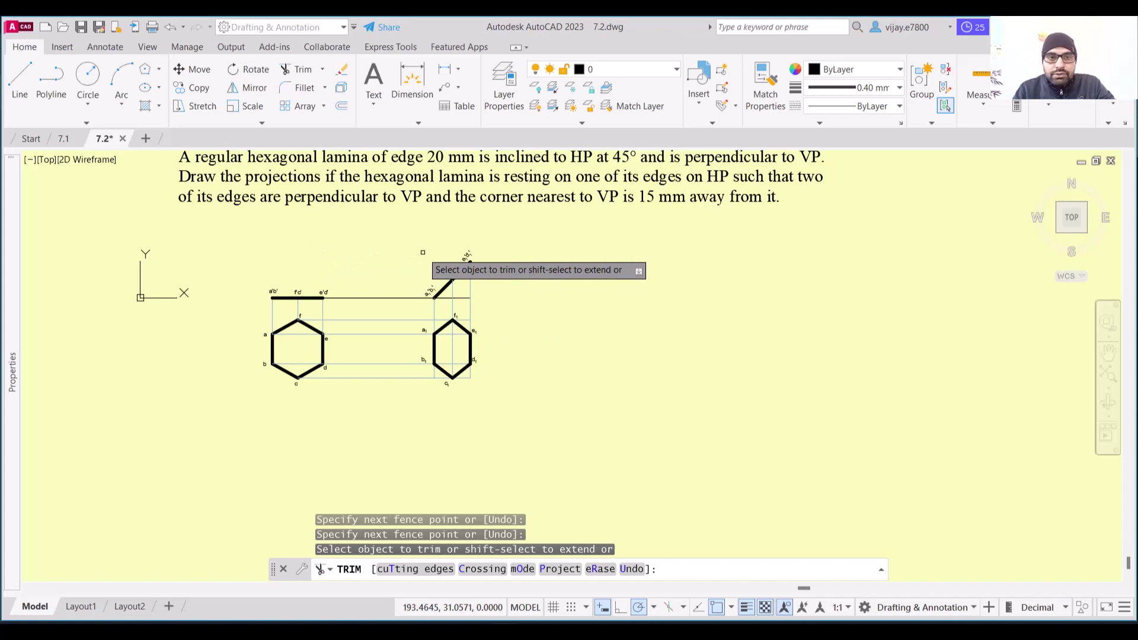
pyautogui.moveTo(352, 264); pyautogui.dragTo(457, 302, button='middle')
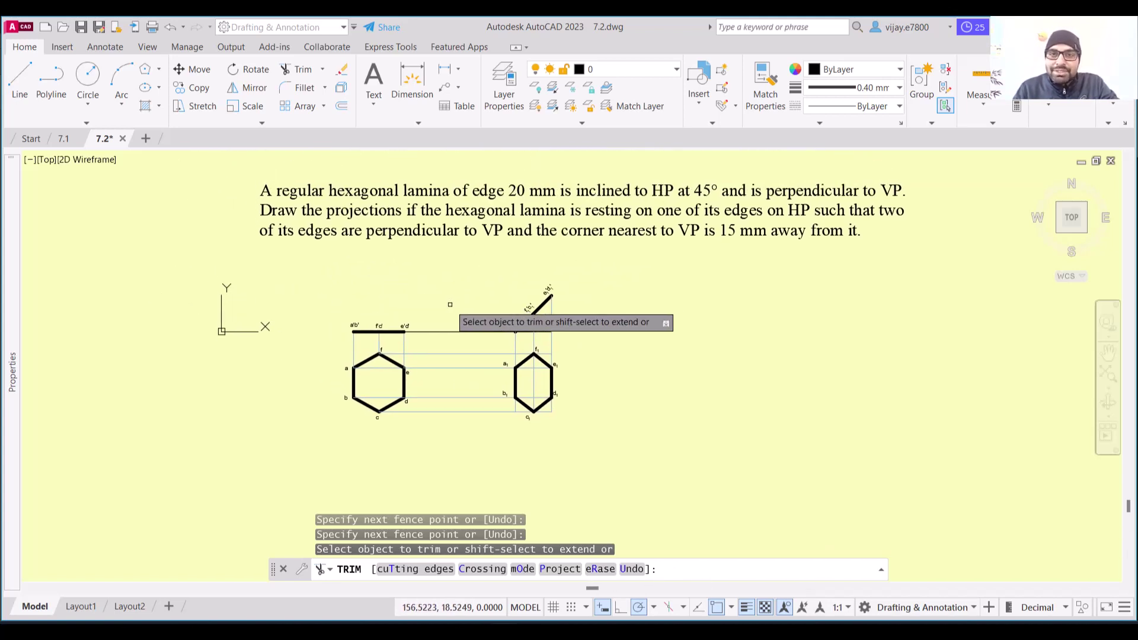